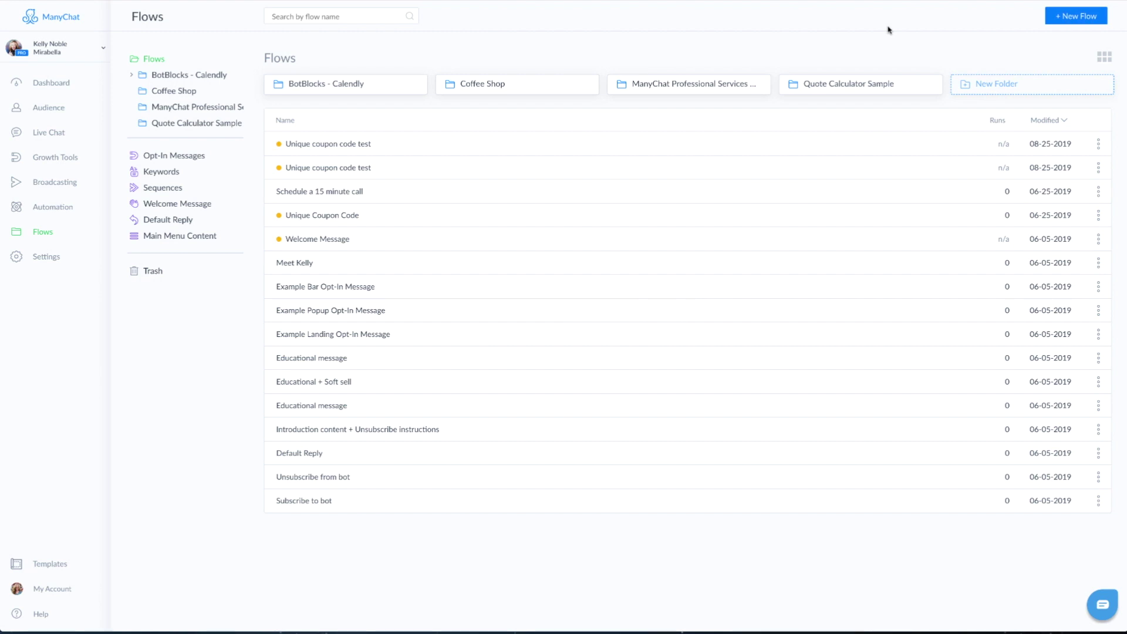
# Step: Create a new flow named "Quote Calculator"
pyautogui.click(1077, 18)
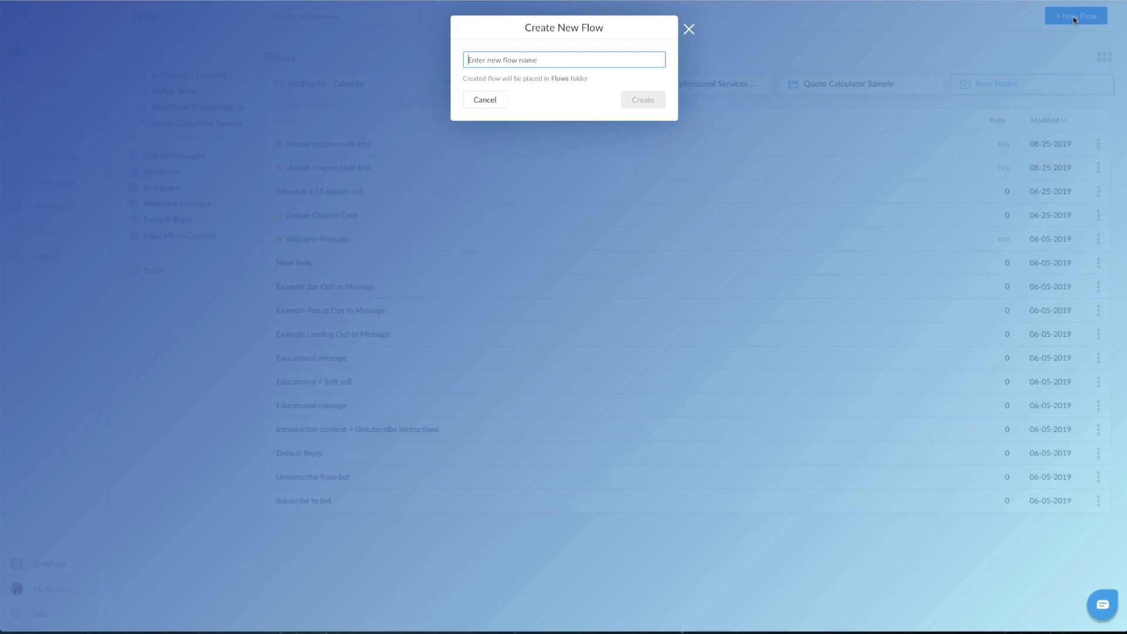
pyautogui.write('Quote Calculator')
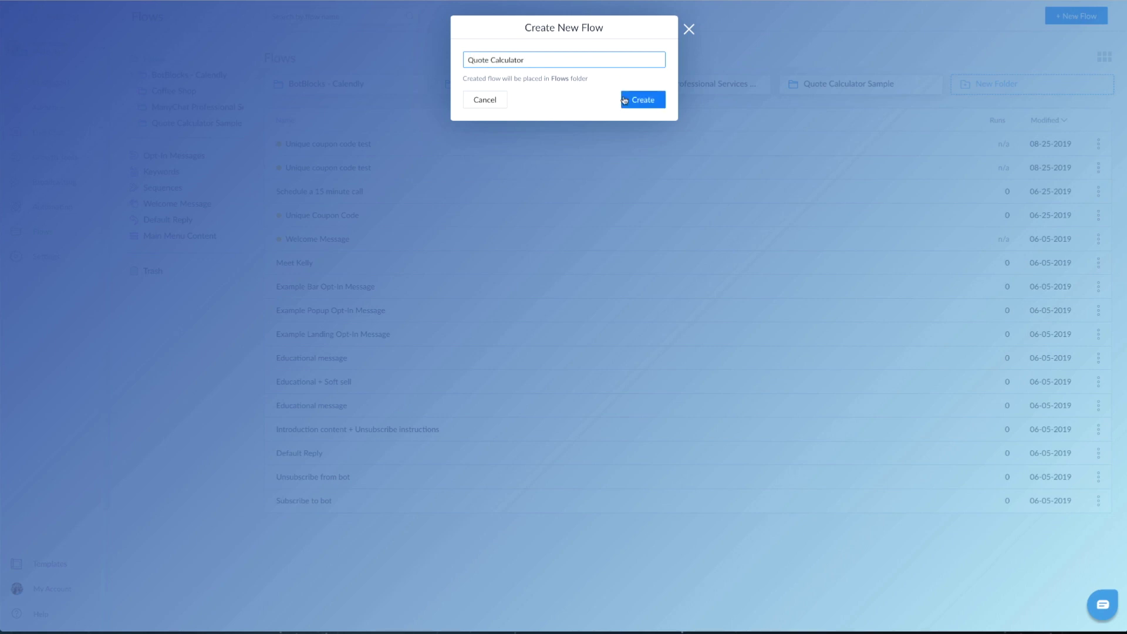
pyautogui.click(642, 101)
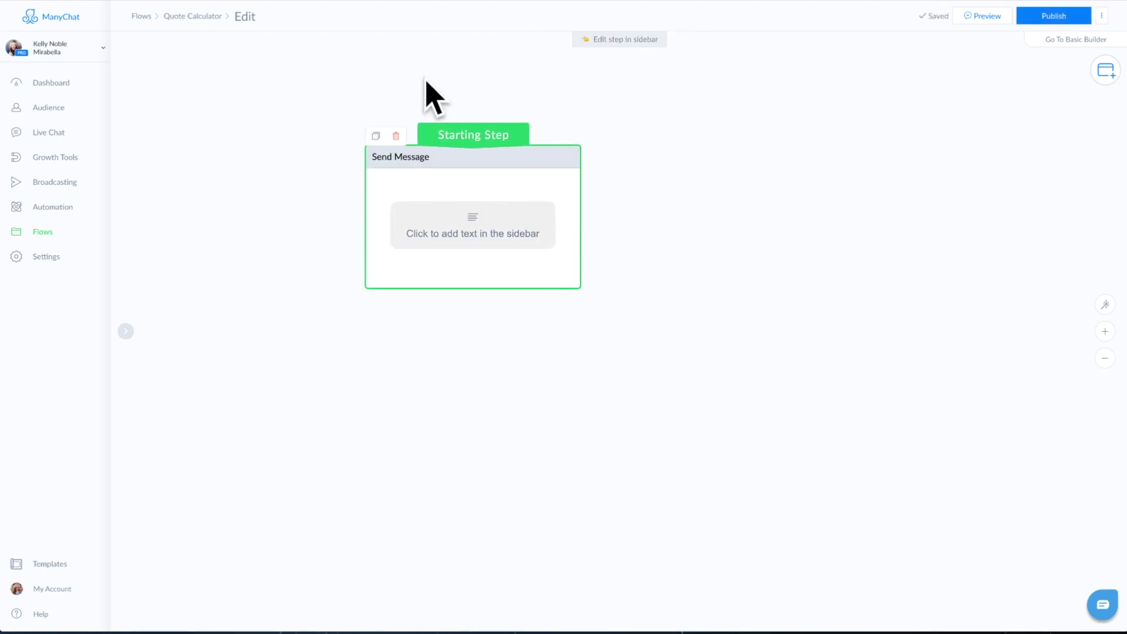
# Step: Set the starting message text to "Answer the following questions and receive an instant quote for your video project."
pyautogui.click(460, 167)
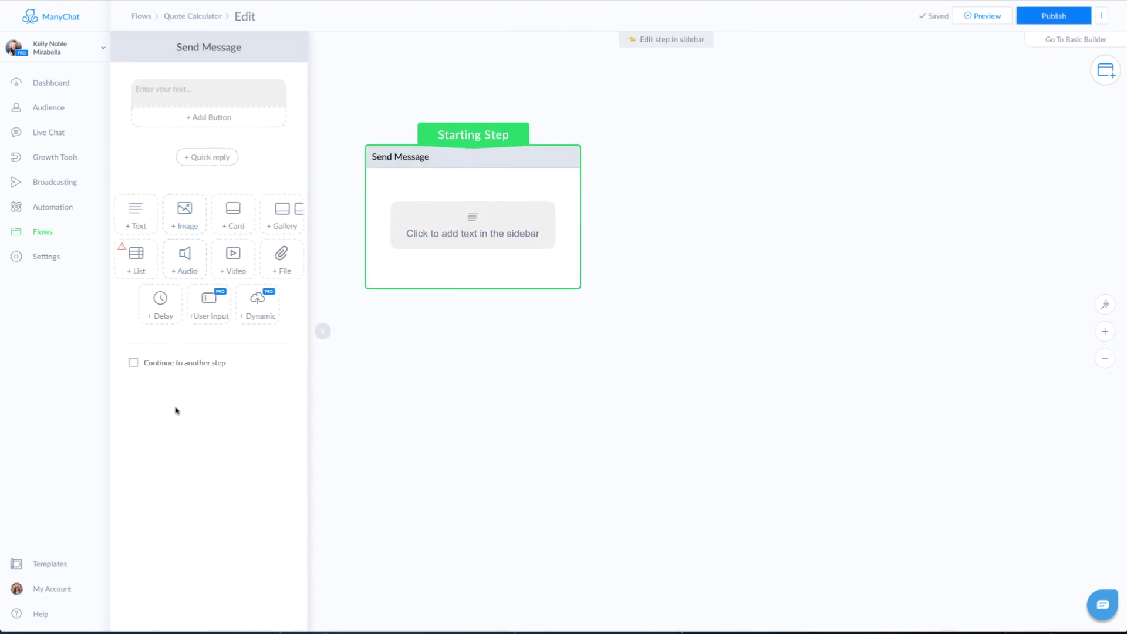
pyautogui.click(163, 89)
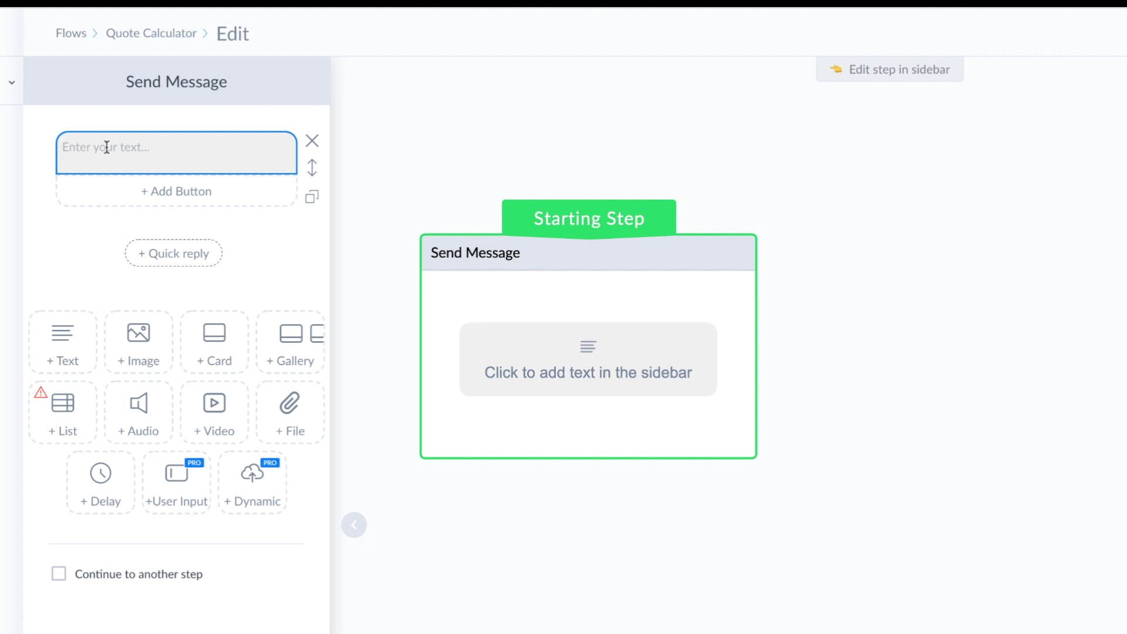
pyautogui.write('Answer the following questions and receive an instant quote for your video project.')
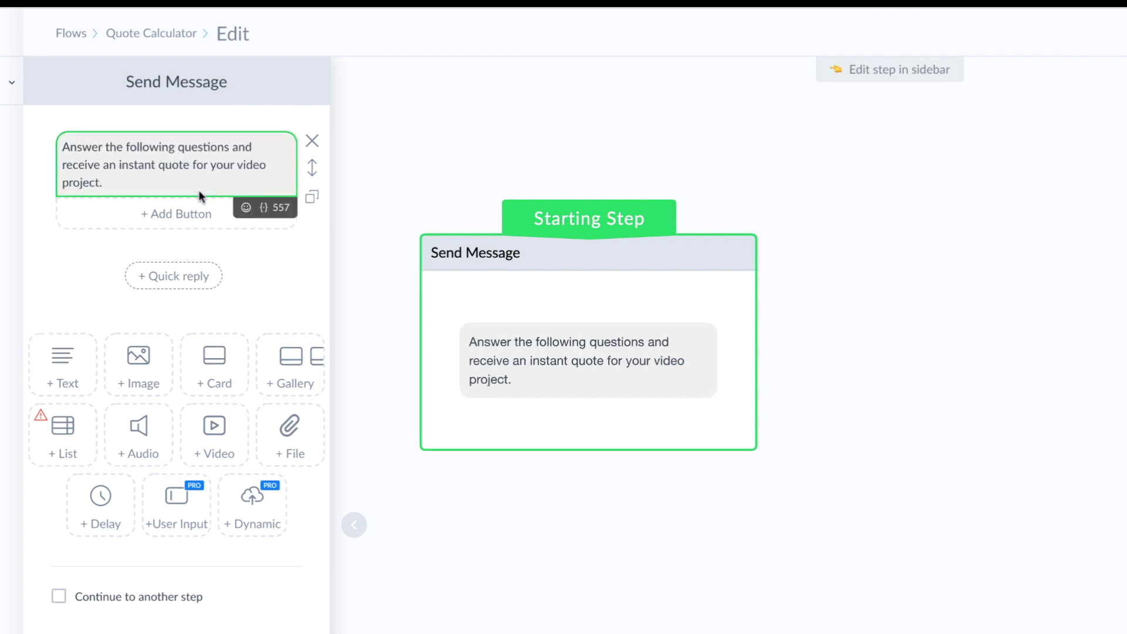
# Step: Add a button titled "Get Started" to the starting message
pyautogui.click(174, 214)
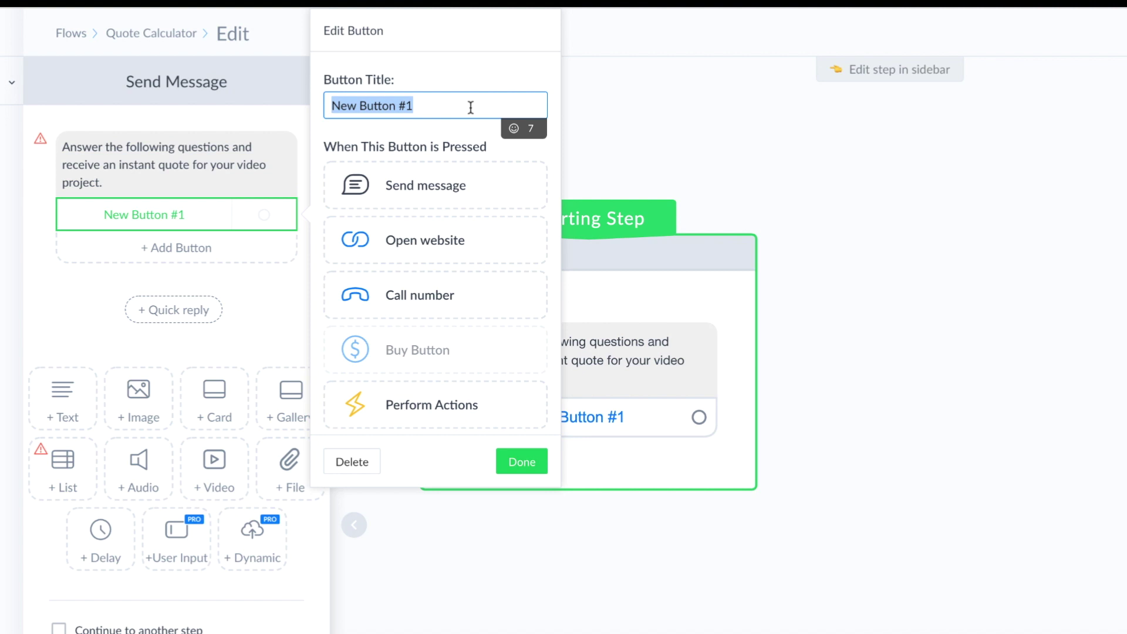
pyautogui.write('Get Started')
pyautogui.click(522, 461)
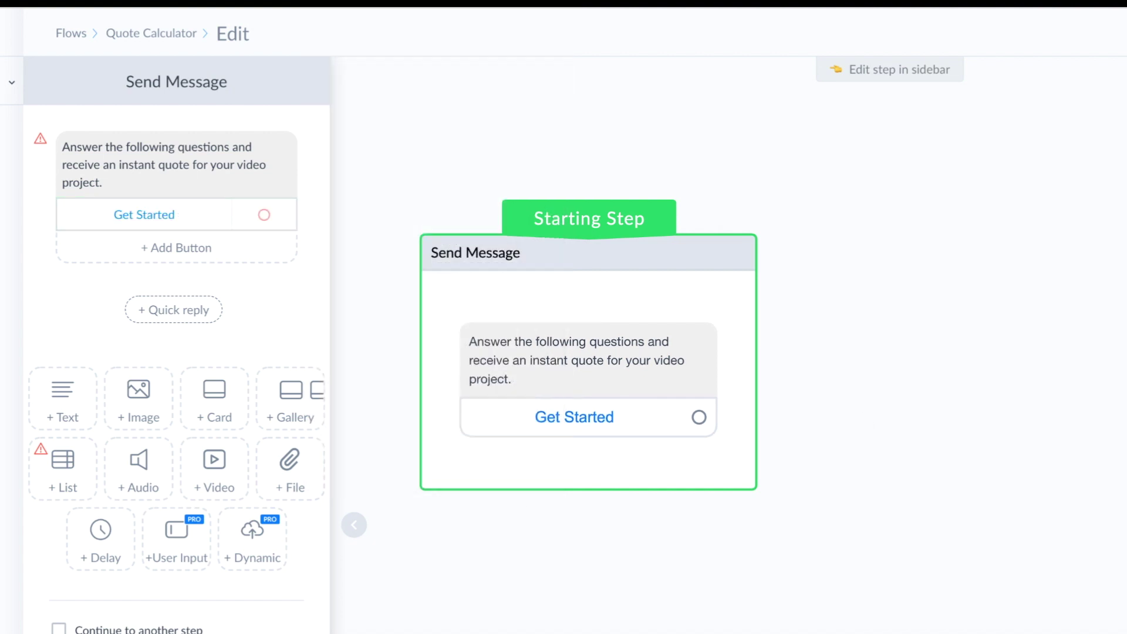
pyautogui.click(162, 146)
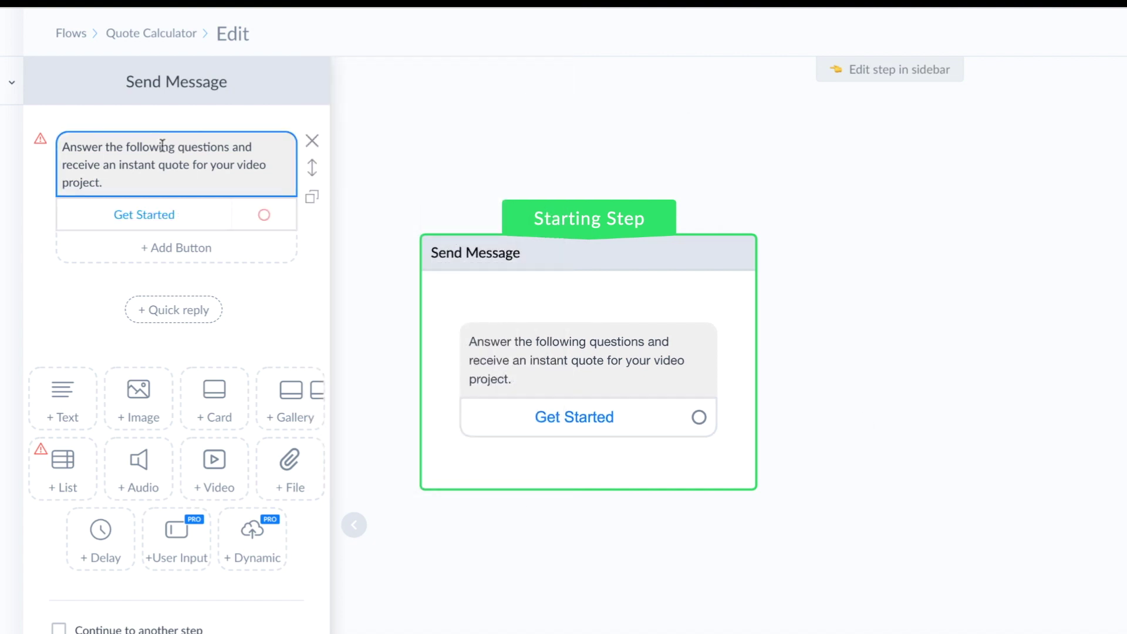
pyautogui.click(508, 444)
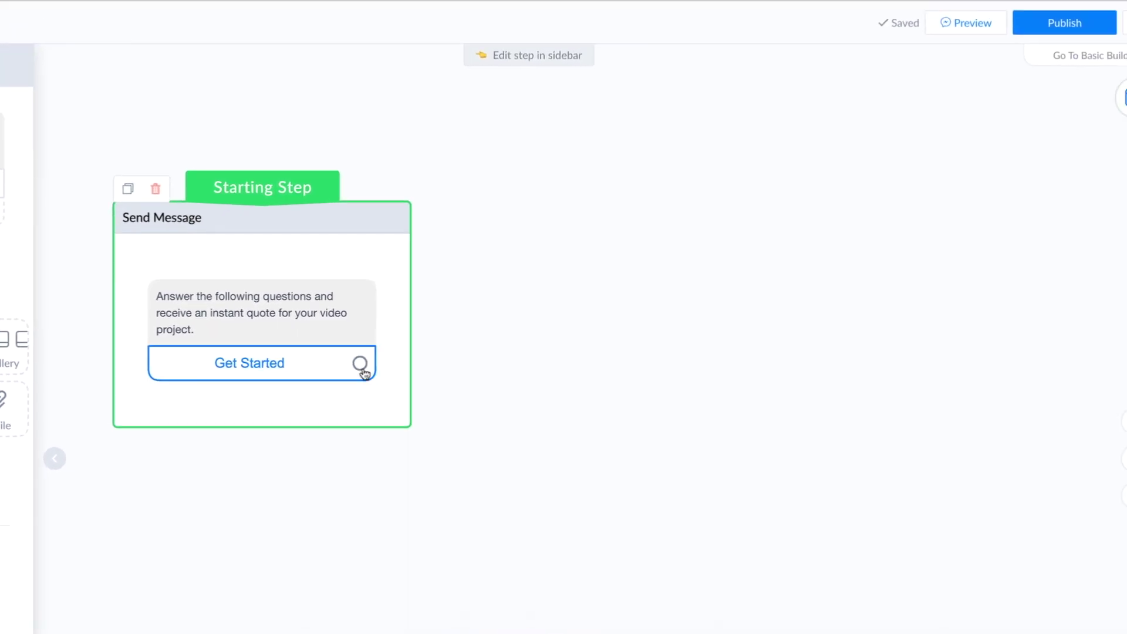
# Step: Add an Actions step to the flow and connect the Get Started button to it
pyautogui.moveTo(337, 359); pyautogui.dragTo(490, 219)
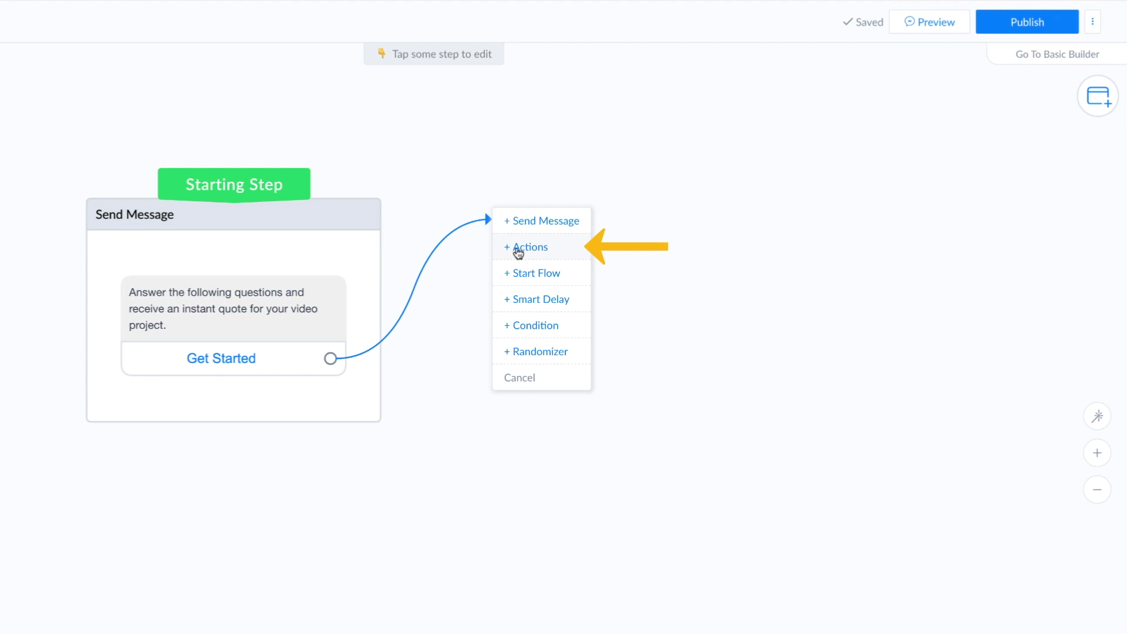
pyautogui.click(237, 323)
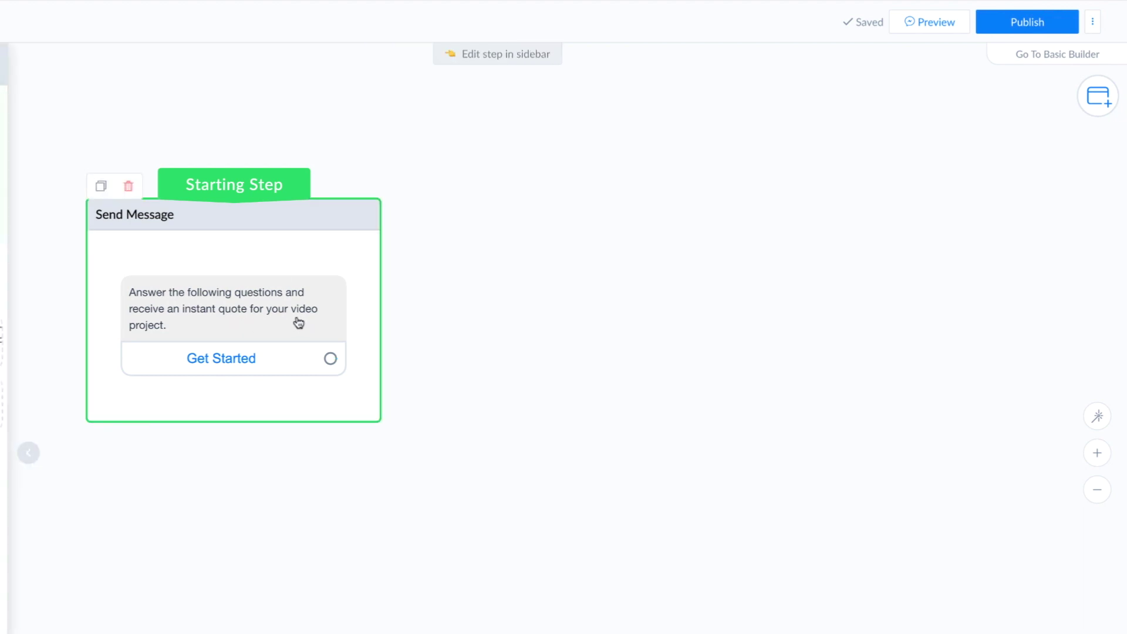
pyautogui.click(1098, 97)
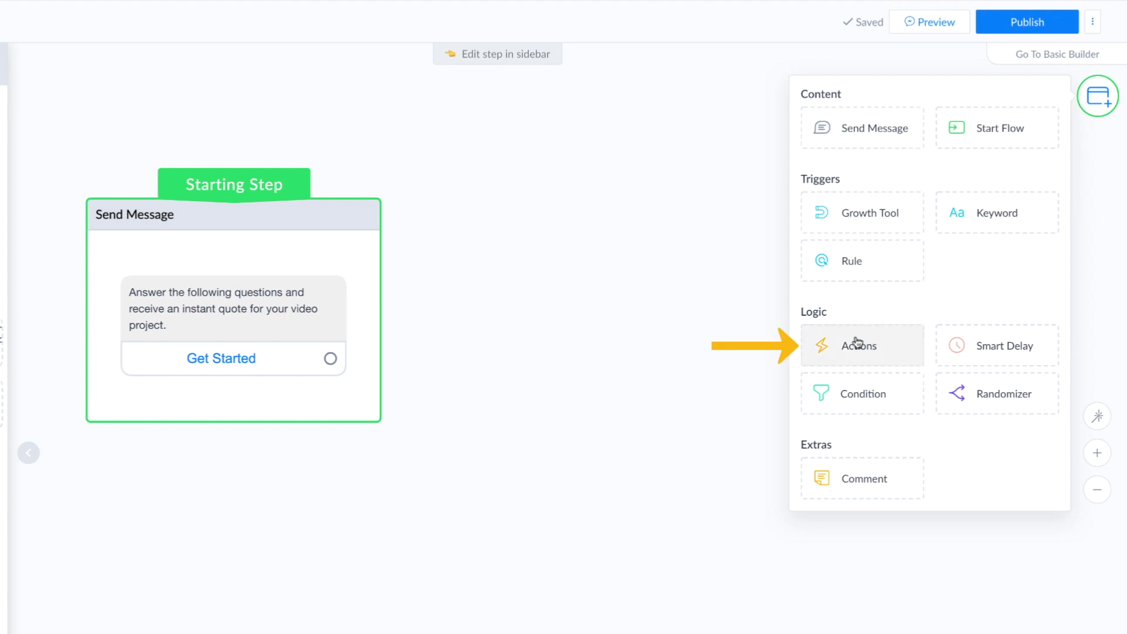
pyautogui.click(879, 347)
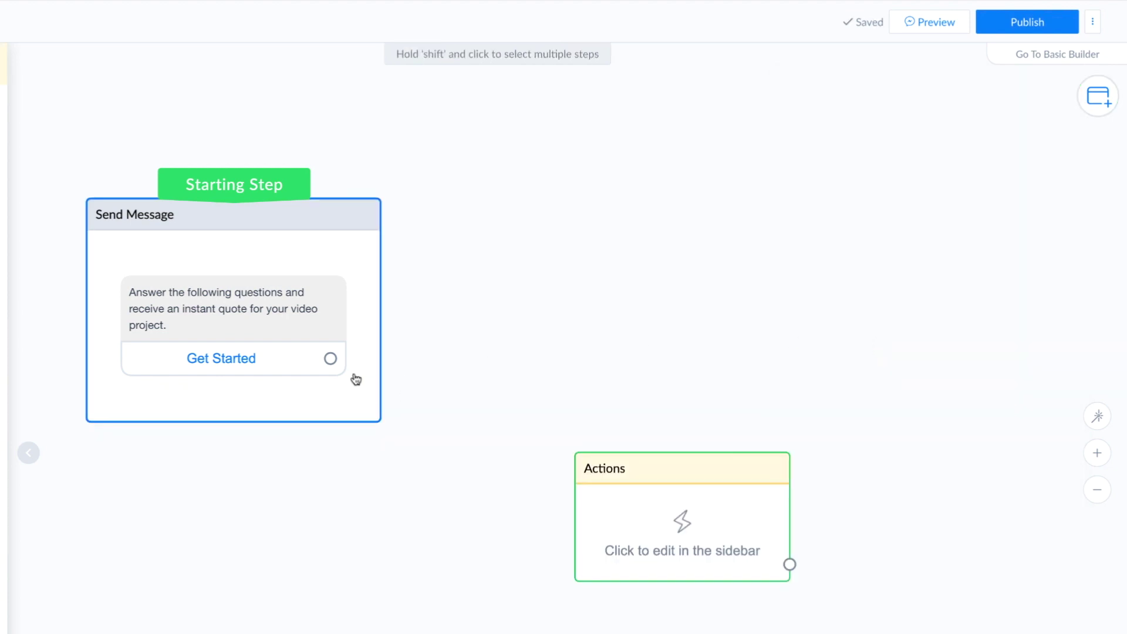
pyautogui.click(329, 358)
pyautogui.click(650, 525)
pyautogui.moveTo(681, 520); pyautogui.dragTo(579, 351)
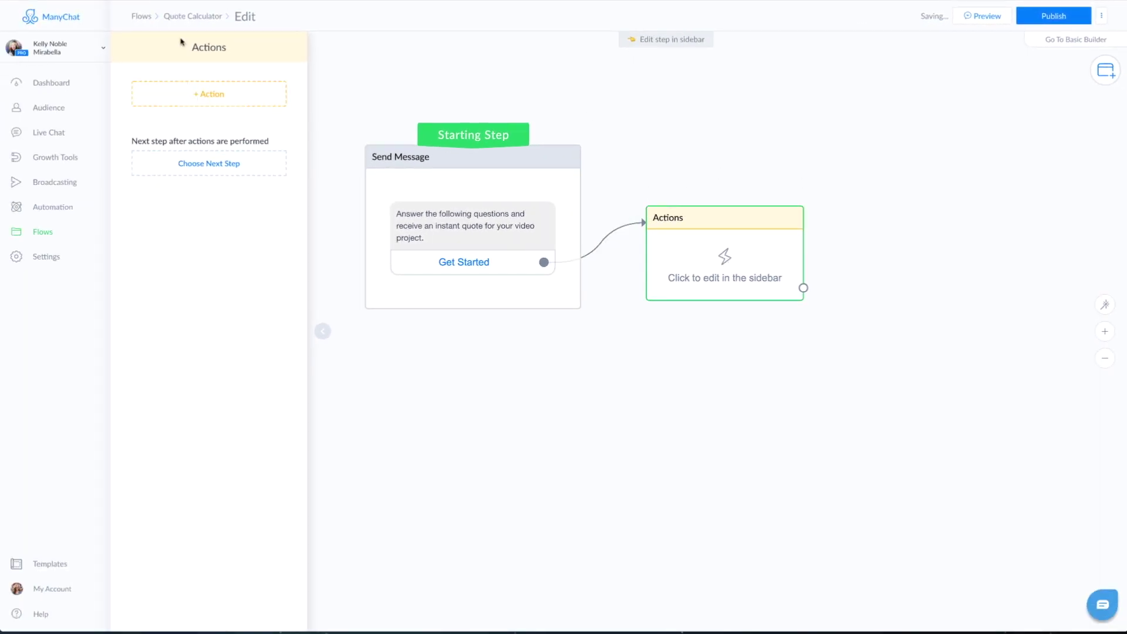
# Step: Add a Set Custom Field action to the Actions step and open its field and value settings
pyautogui.click(203, 102)
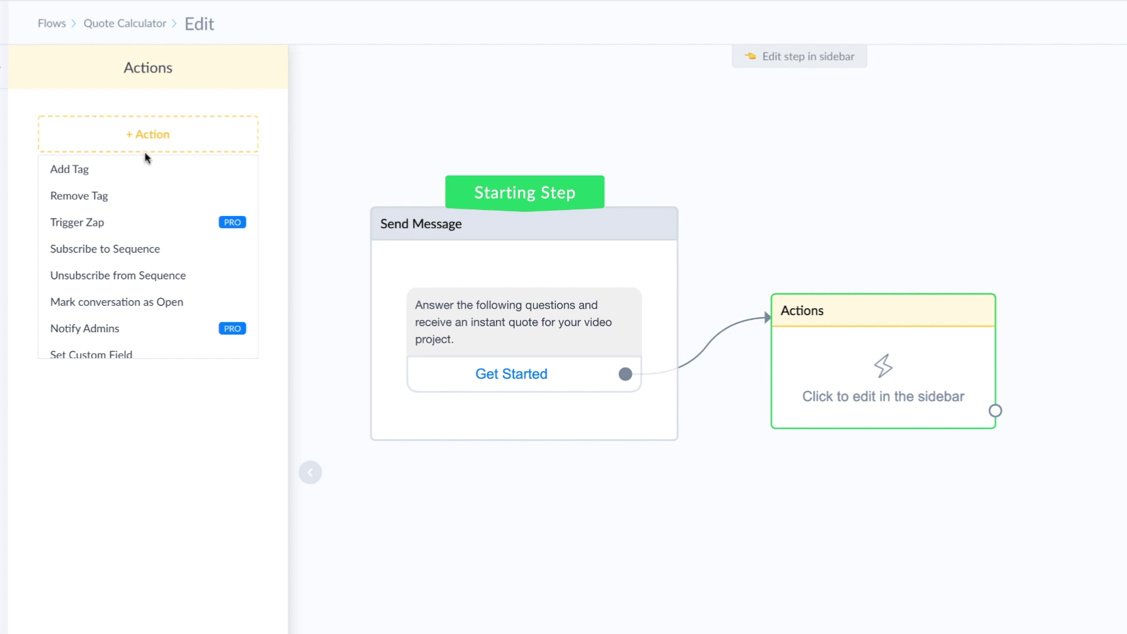
pyautogui.scroll(-1, 161, 325)
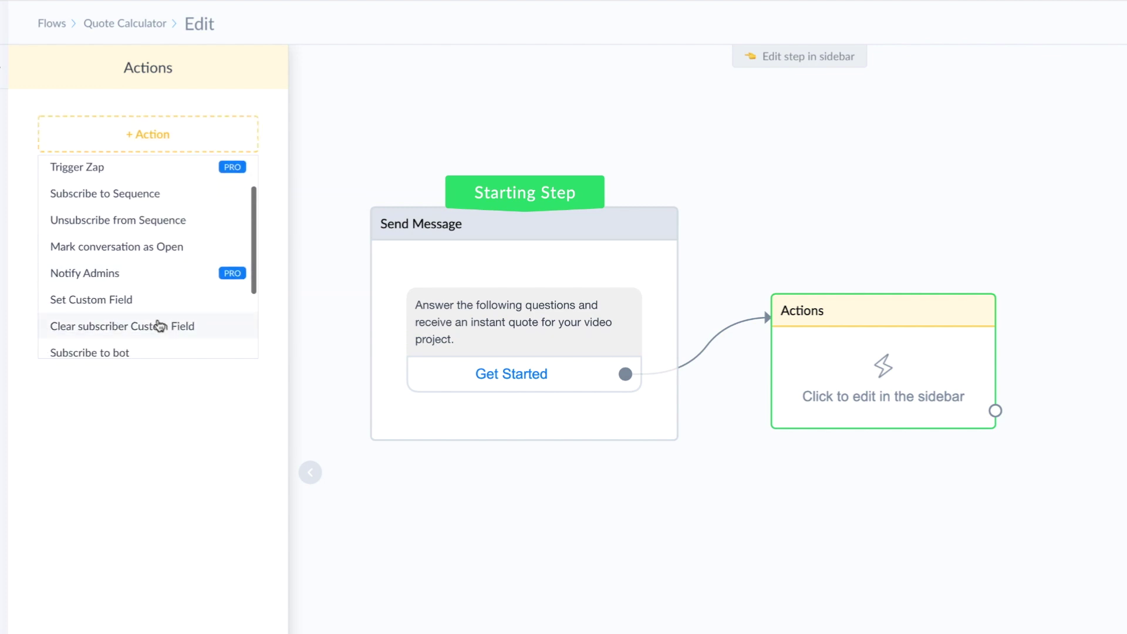
pyautogui.click(116, 309)
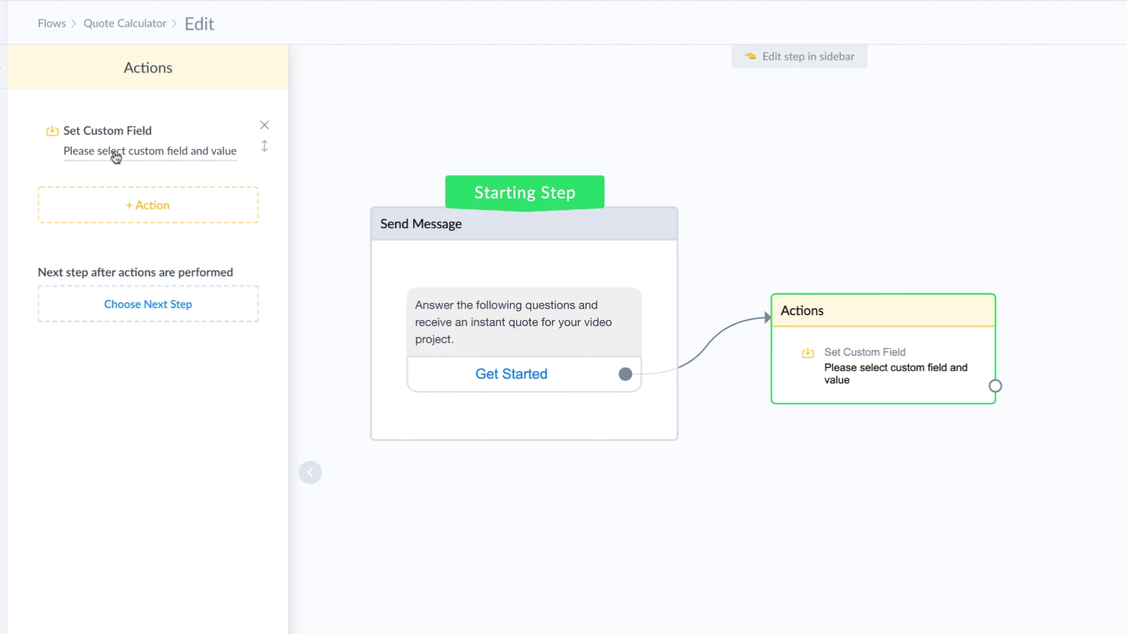
pyautogui.click(170, 152)
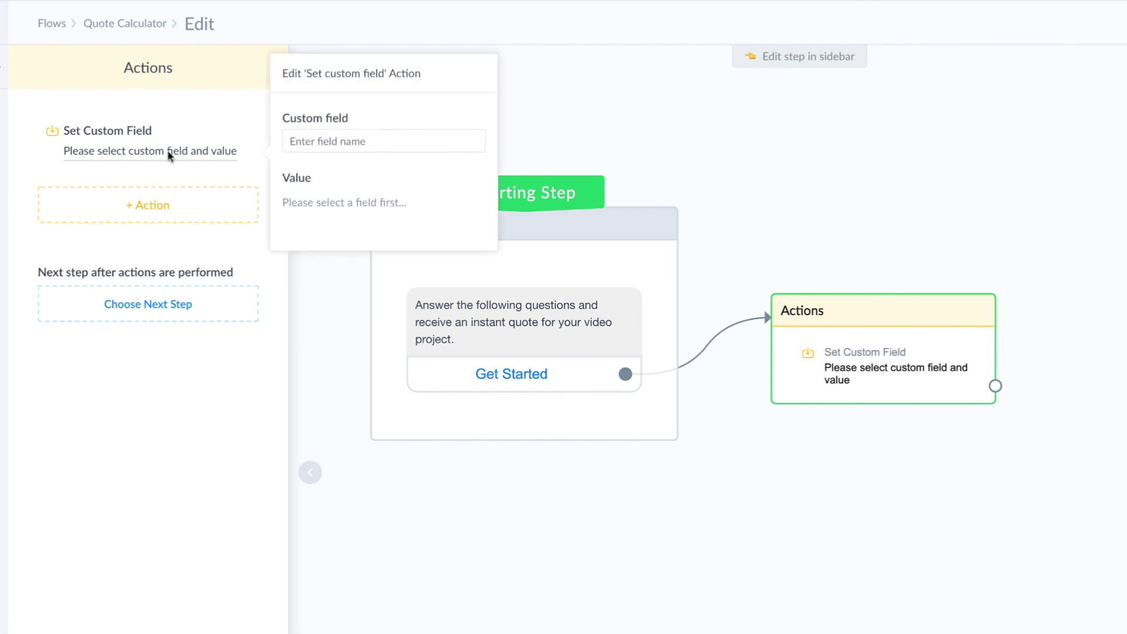
pyautogui.click(306, 141)
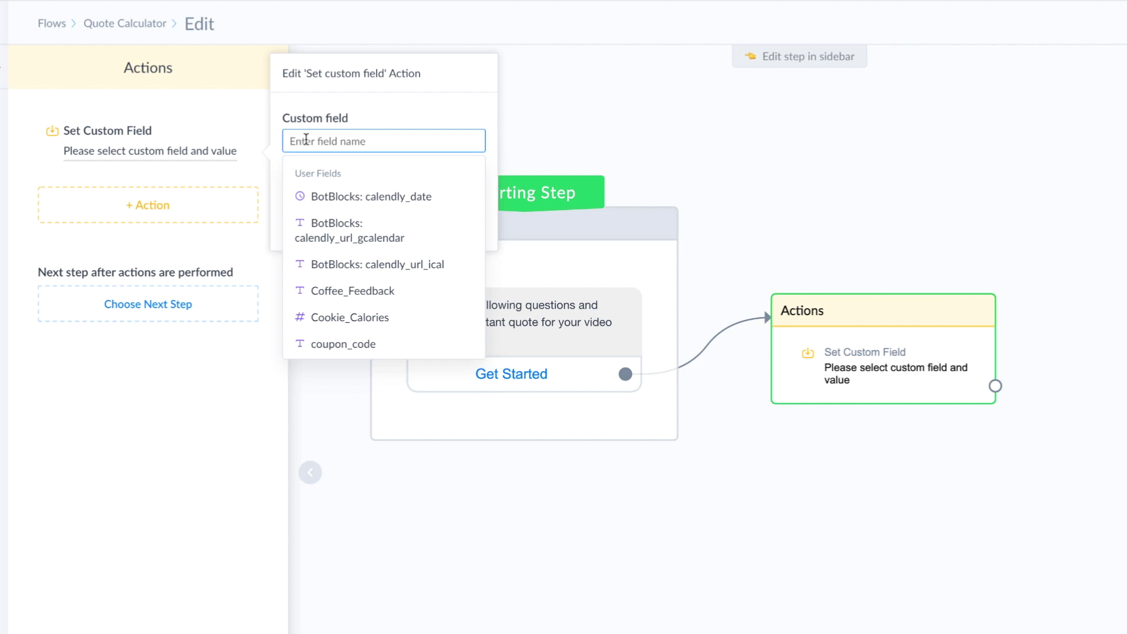
pyautogui.write('Video_')
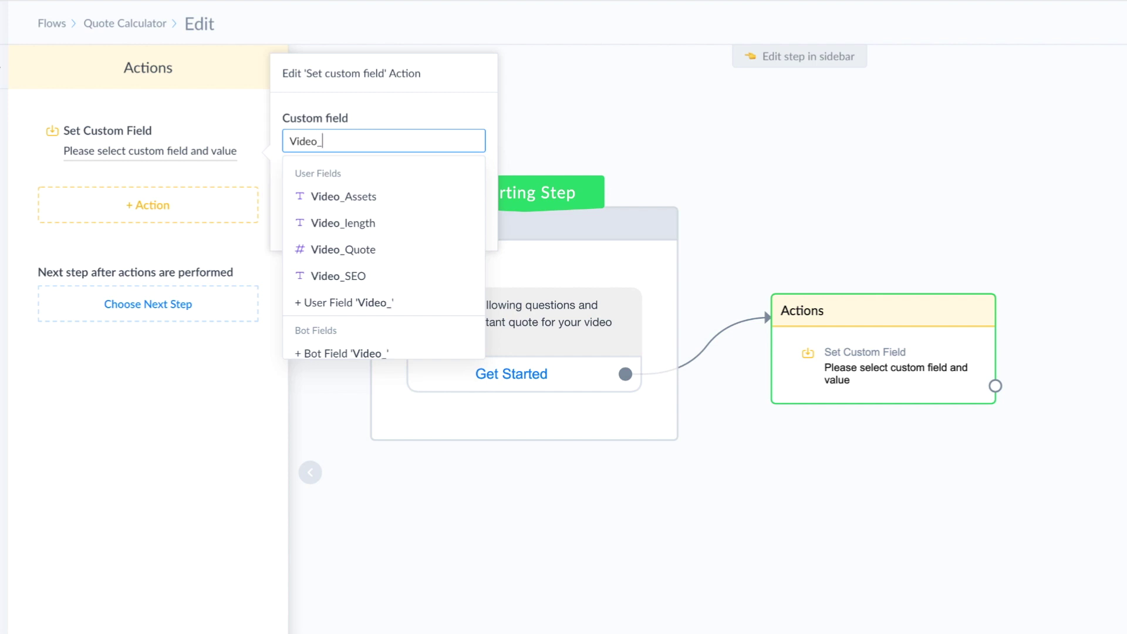
pyautogui.write('Quote')
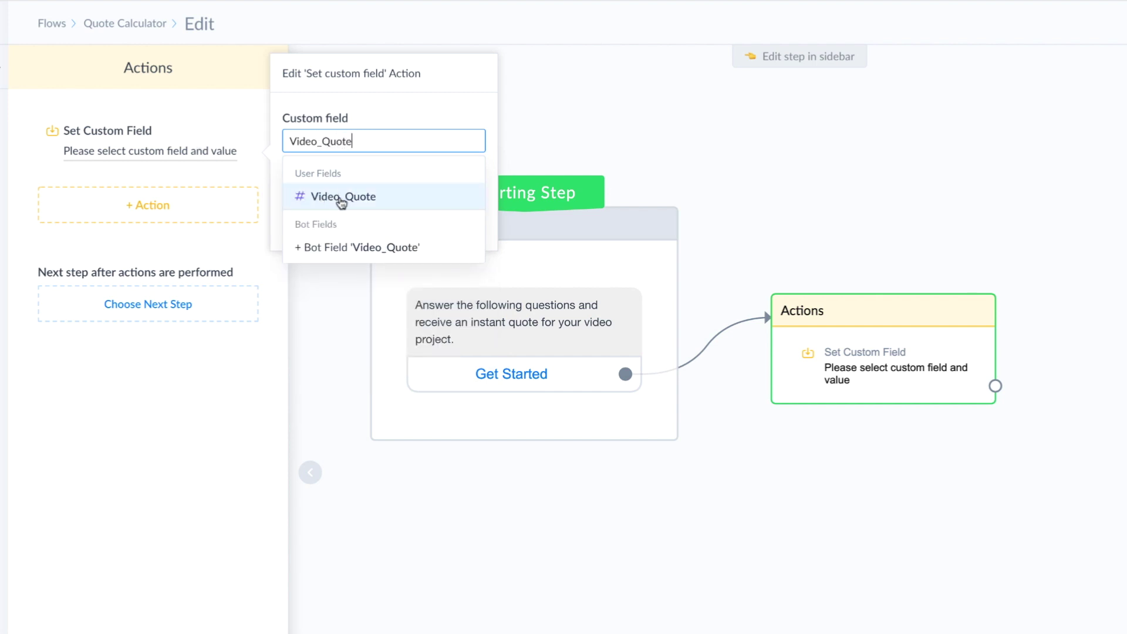
pyautogui.doubleClick(338, 141)
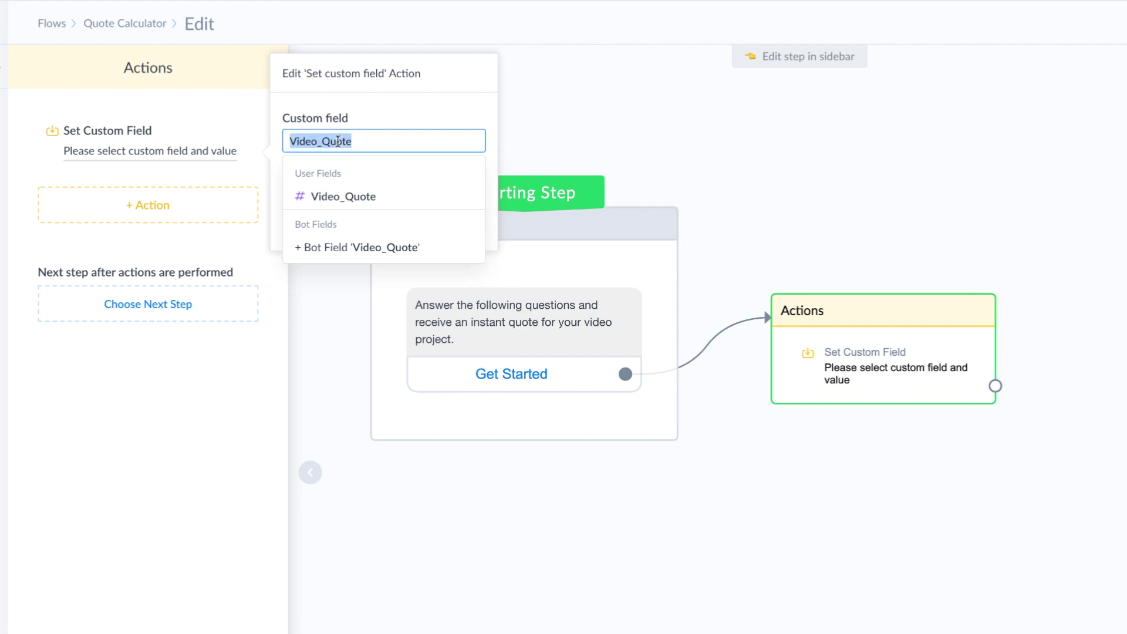
pyautogui.write('Quote')
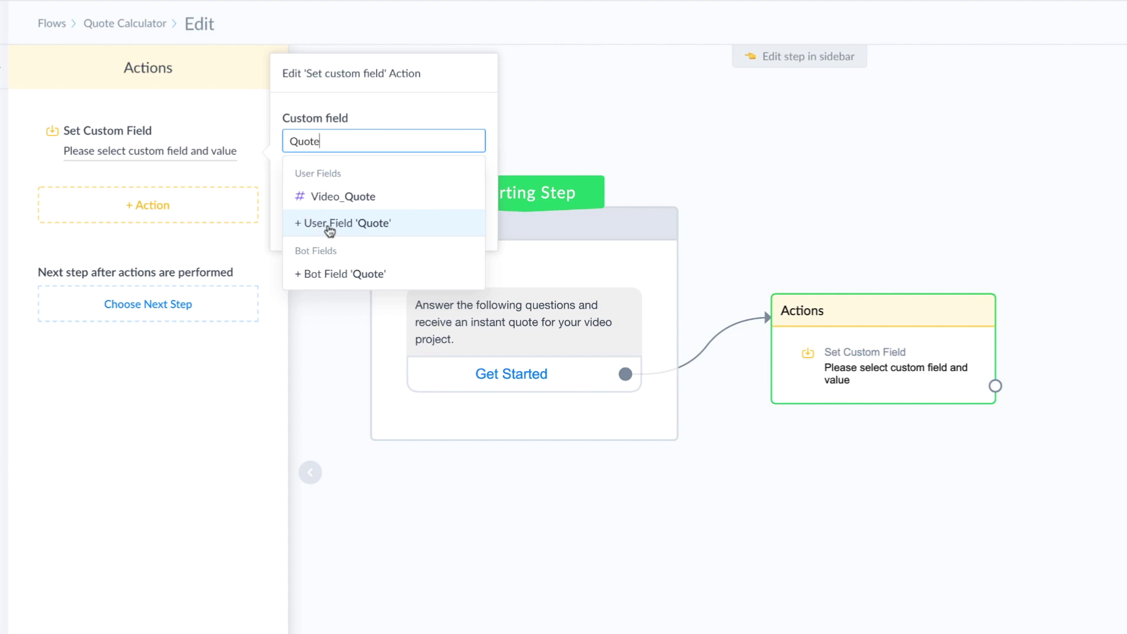
pyautogui.click(347, 223)
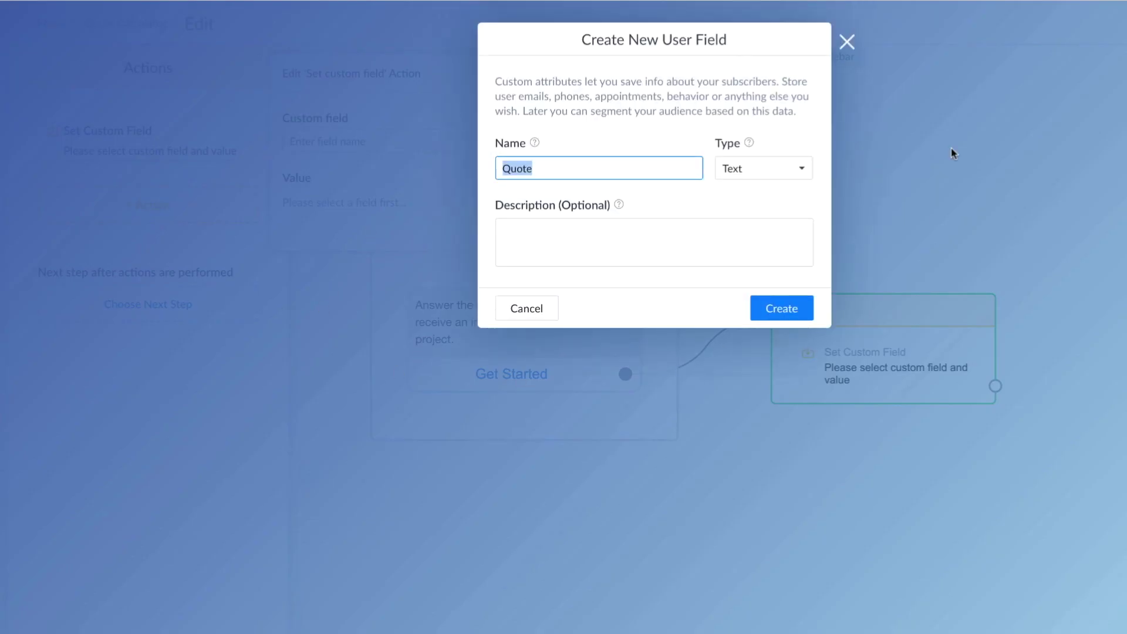
pyautogui.click(747, 167)
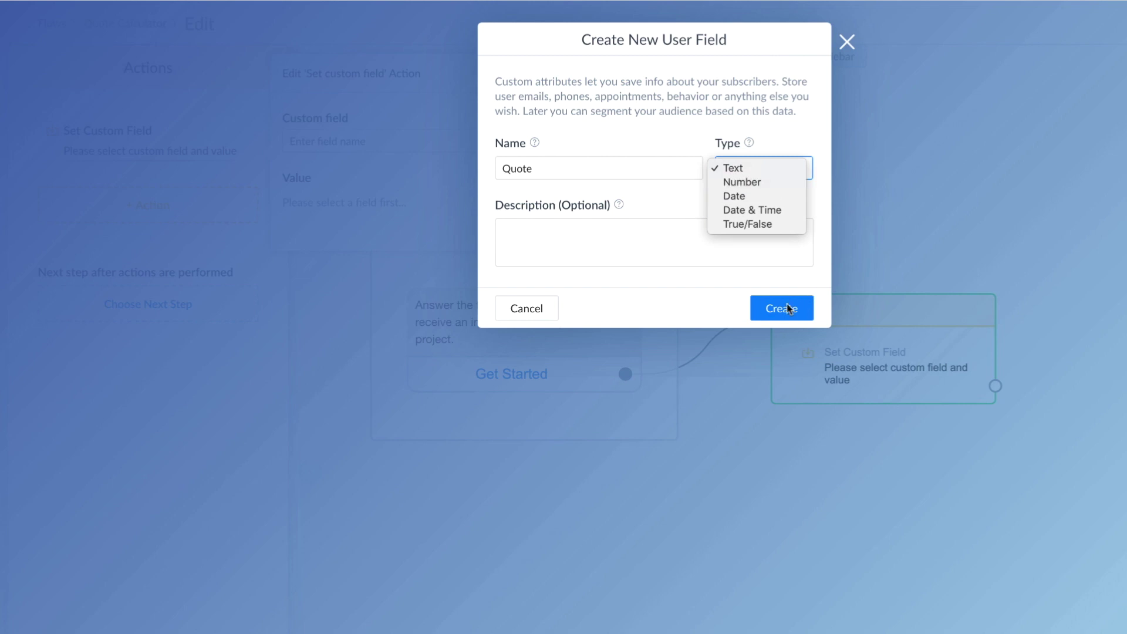
pyautogui.click(846, 41)
pyautogui.click(846, 41)
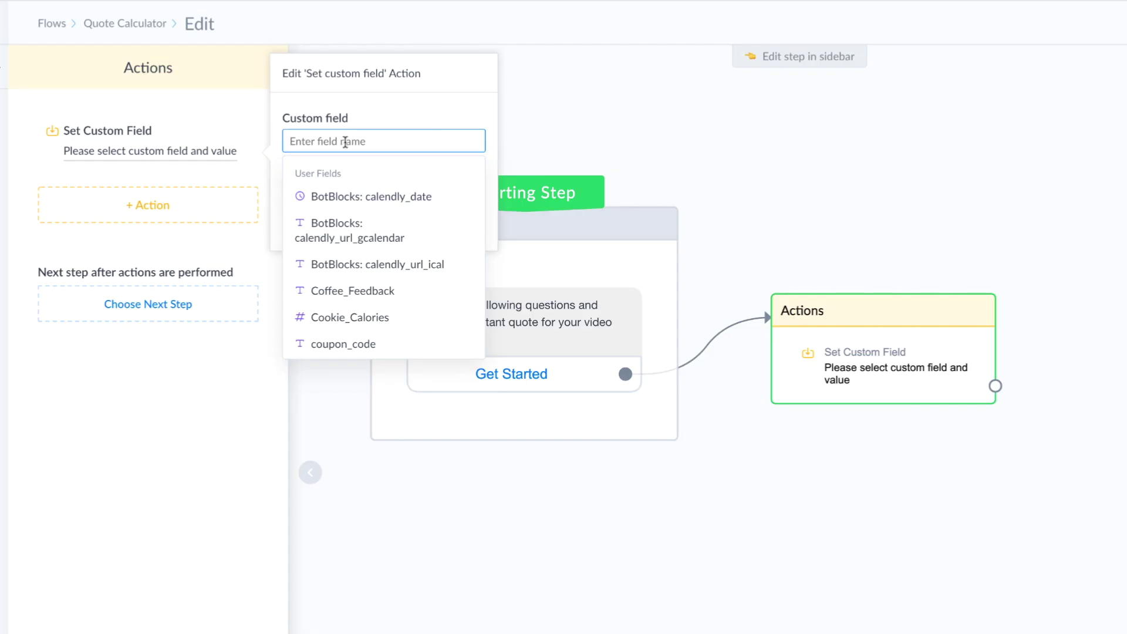
# Step: Choose the existing user field Video_Quote as the custom field for the action
pyautogui.write('Video')
pyautogui.press('Down')
pyautogui.press('Down')
pyautogui.press('Down')
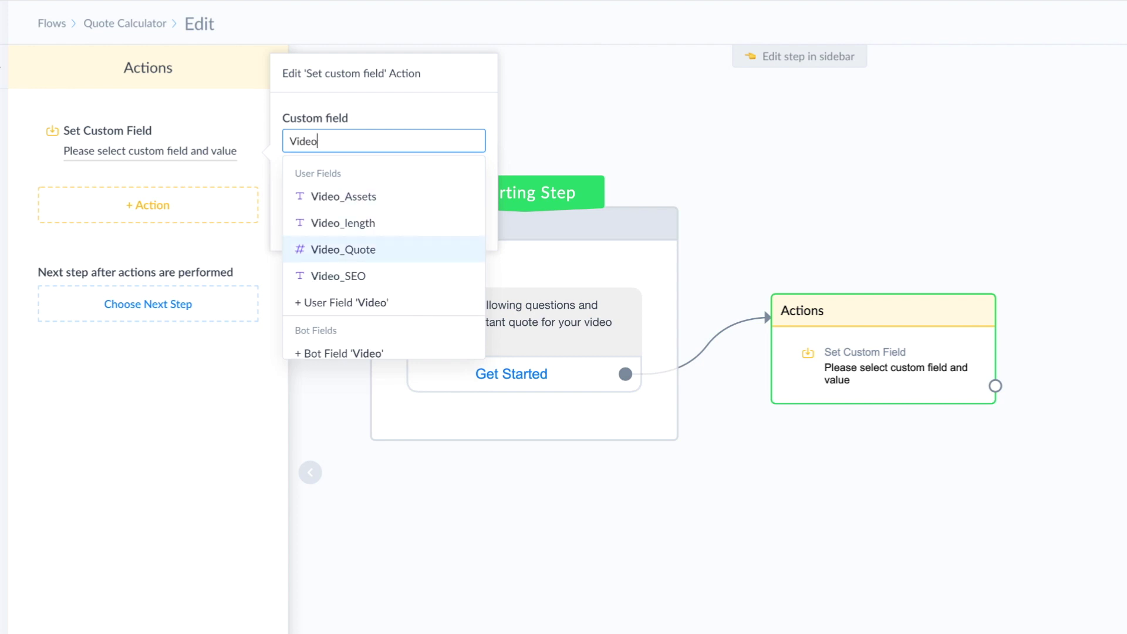
pyautogui.press('Return')
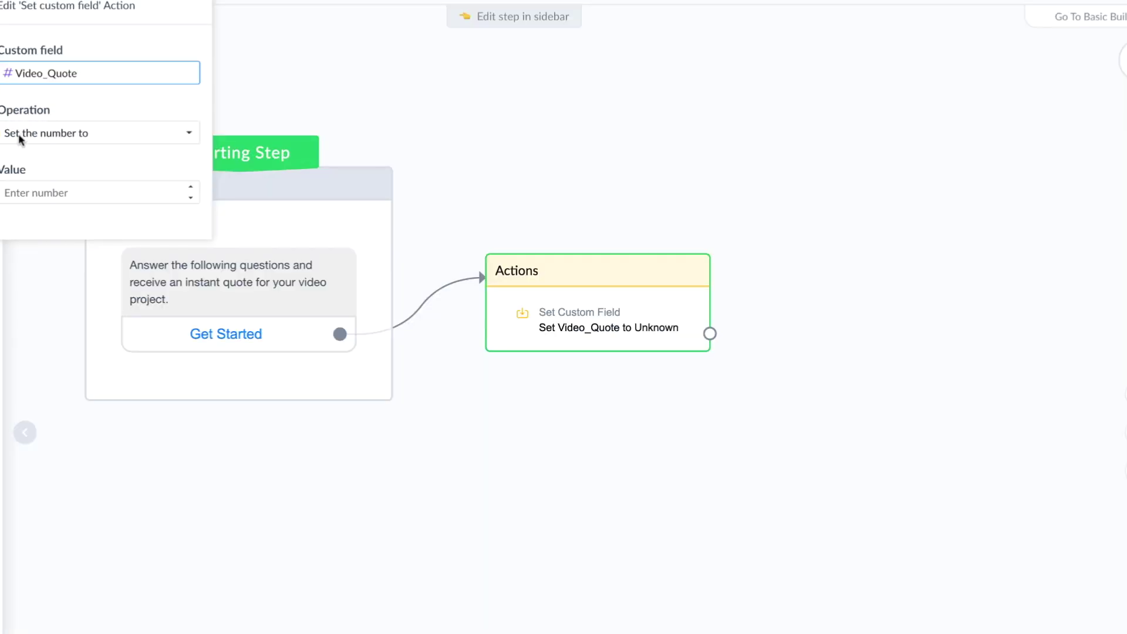
# Step: Use the "Set the number to" operation with value 0 for Video_Quote, and close the action's settings
pyautogui.click(26, 136)
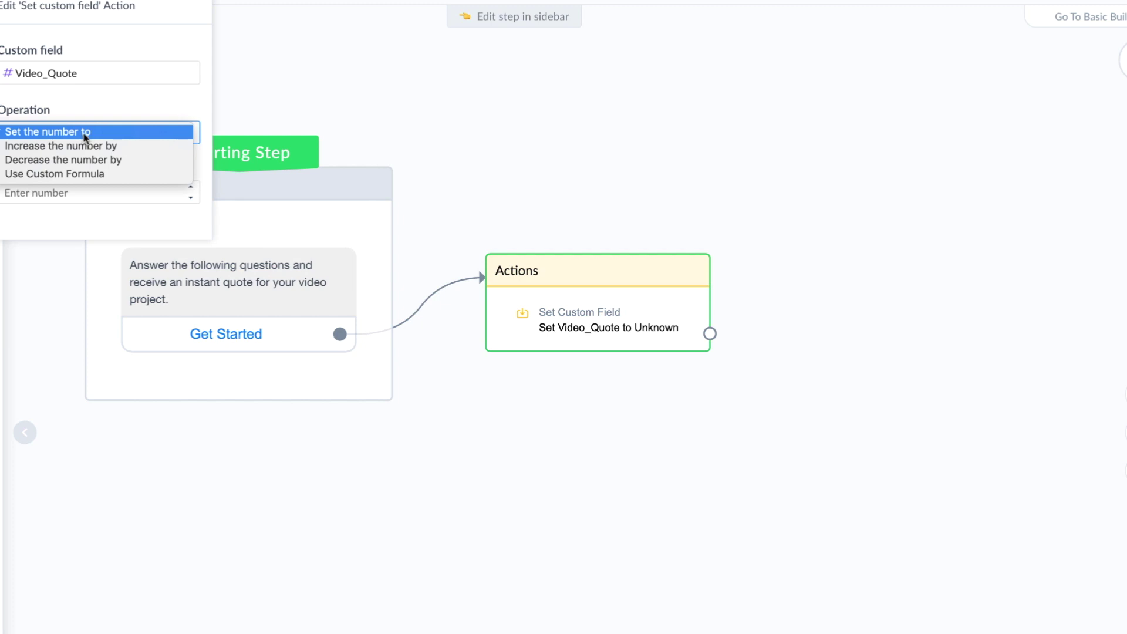
pyautogui.click(83, 132)
pyautogui.click(40, 193)
pyautogui.write('0')
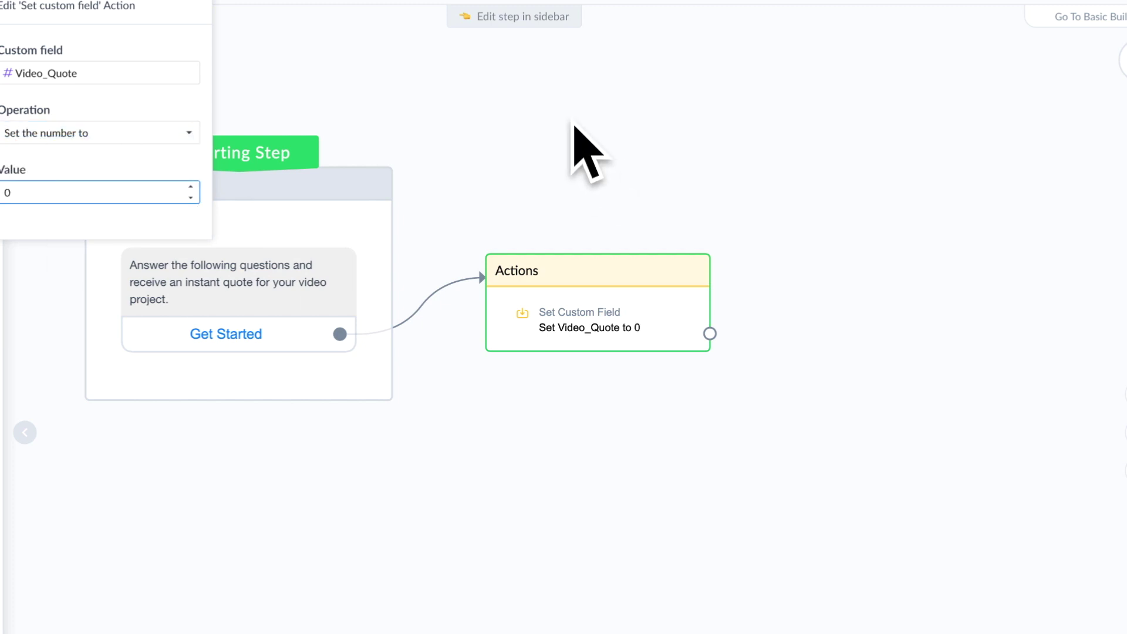
pyautogui.click(265, 242)
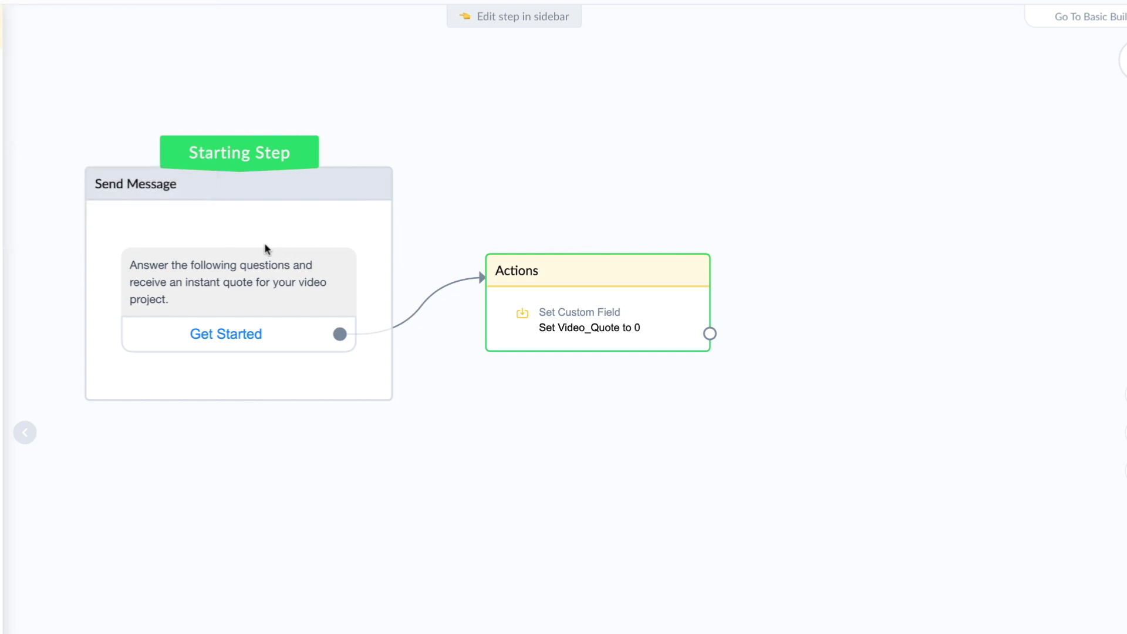
pyautogui.click(265, 247)
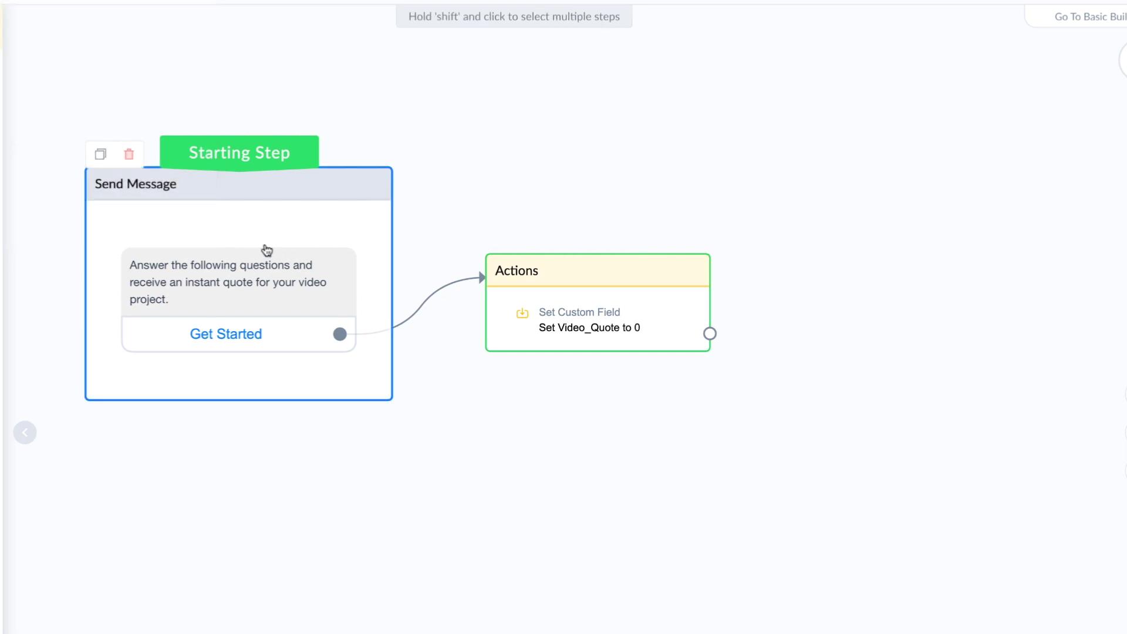
pyautogui.click(456, 123)
pyautogui.click(226, 318)
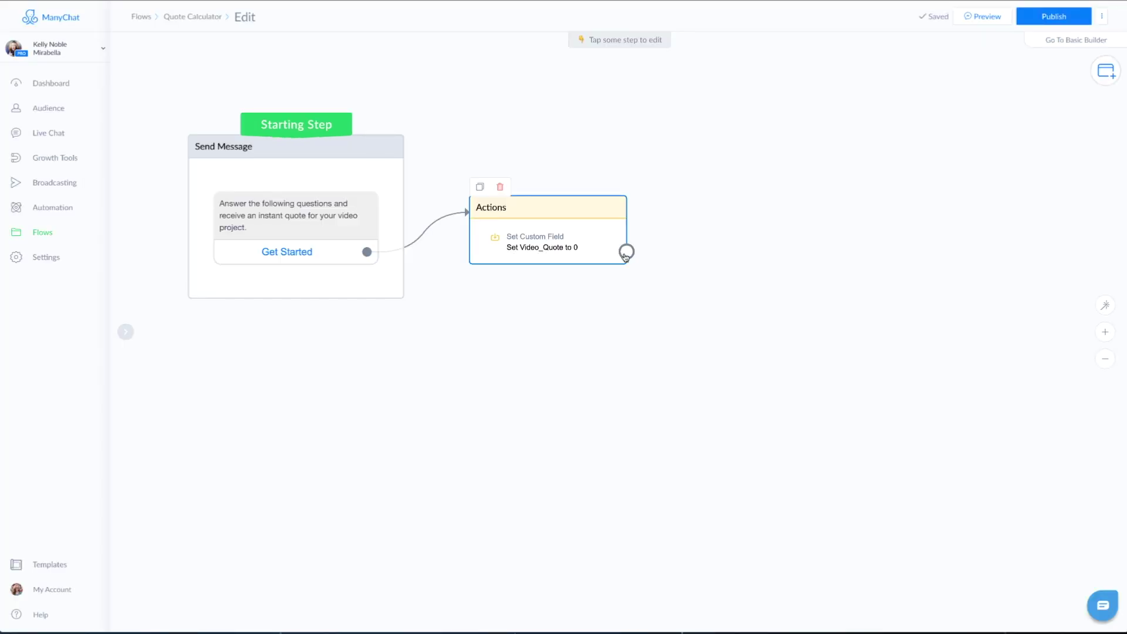
pyautogui.moveTo(627, 251); pyautogui.dragTo(810, 187)
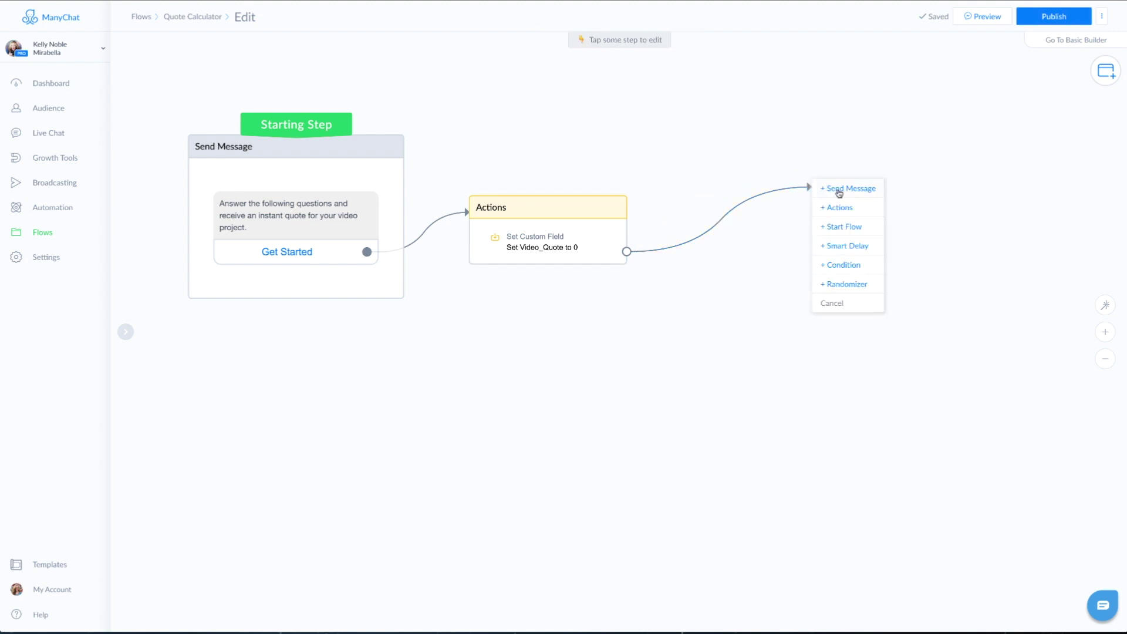
pyautogui.click(845, 189)
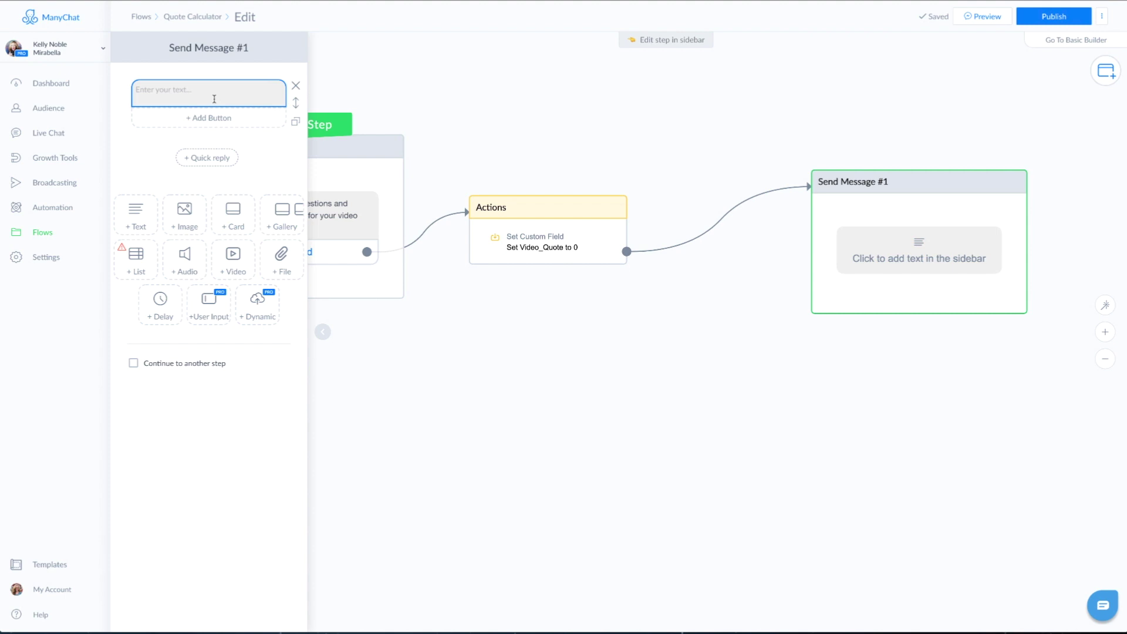
pyautogui.click(141, 94)
pyautogui.write('What is the length of the video you need edited?')
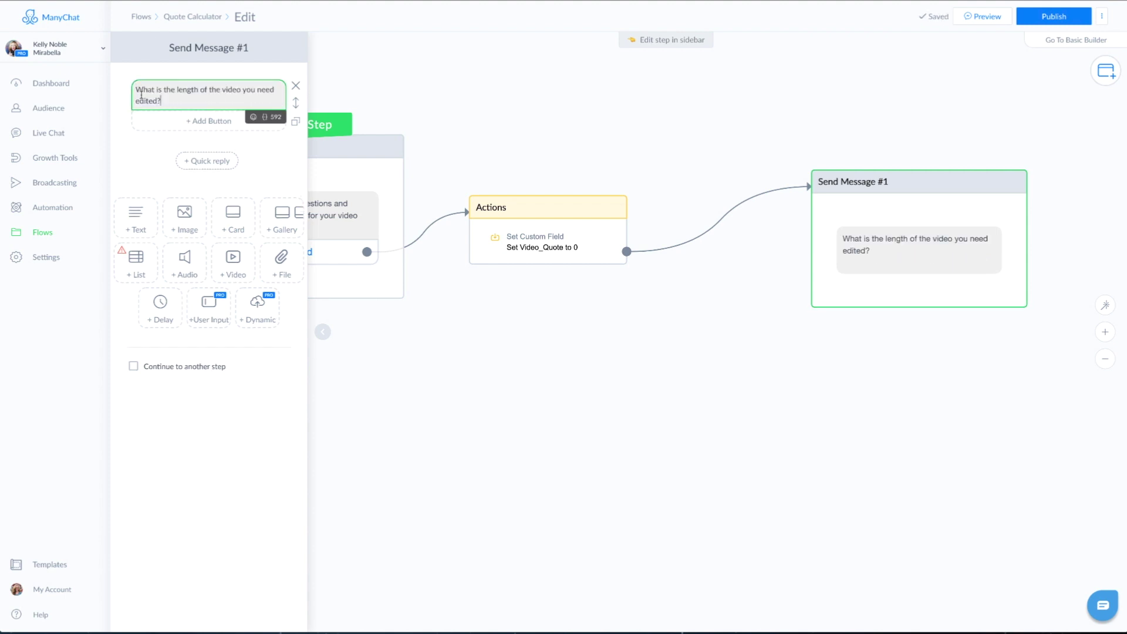
pyautogui.click(191, 121)
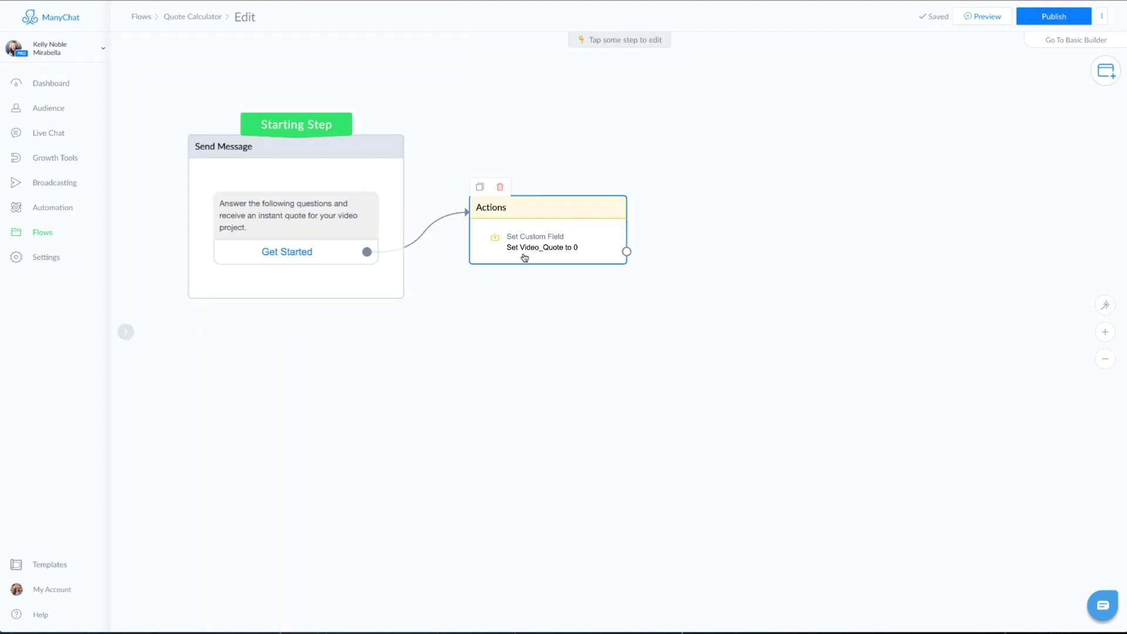
# Step: After Actions, add a message asking "What is the length of the video you need edited?" with buttons Under 5 Minutes, 6-10 Minutes and 11-15 Minutes
pyautogui.moveTo(626, 251); pyautogui.dragTo(812, 187)
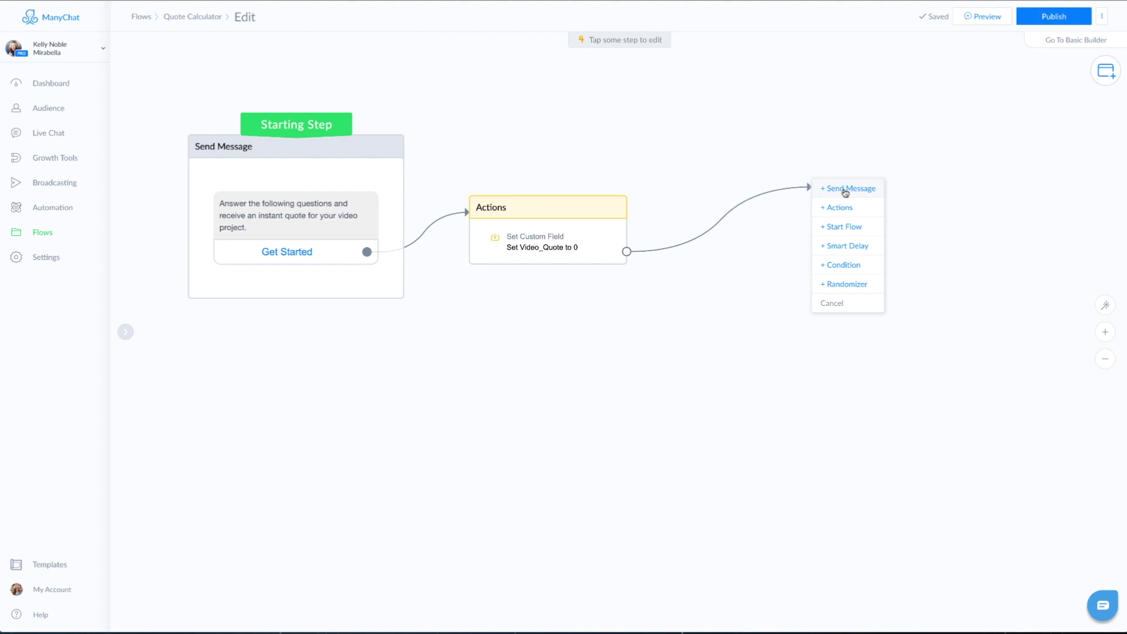
pyautogui.click(845, 189)
pyautogui.click(213, 98)
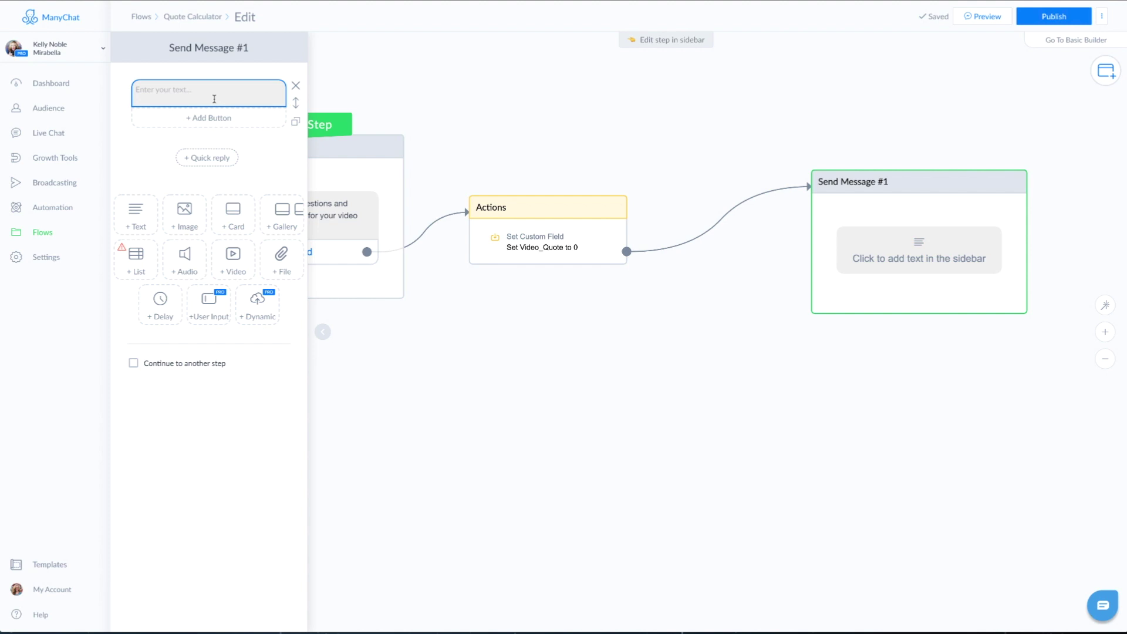
pyautogui.write('What is the length of the video you need edited?')
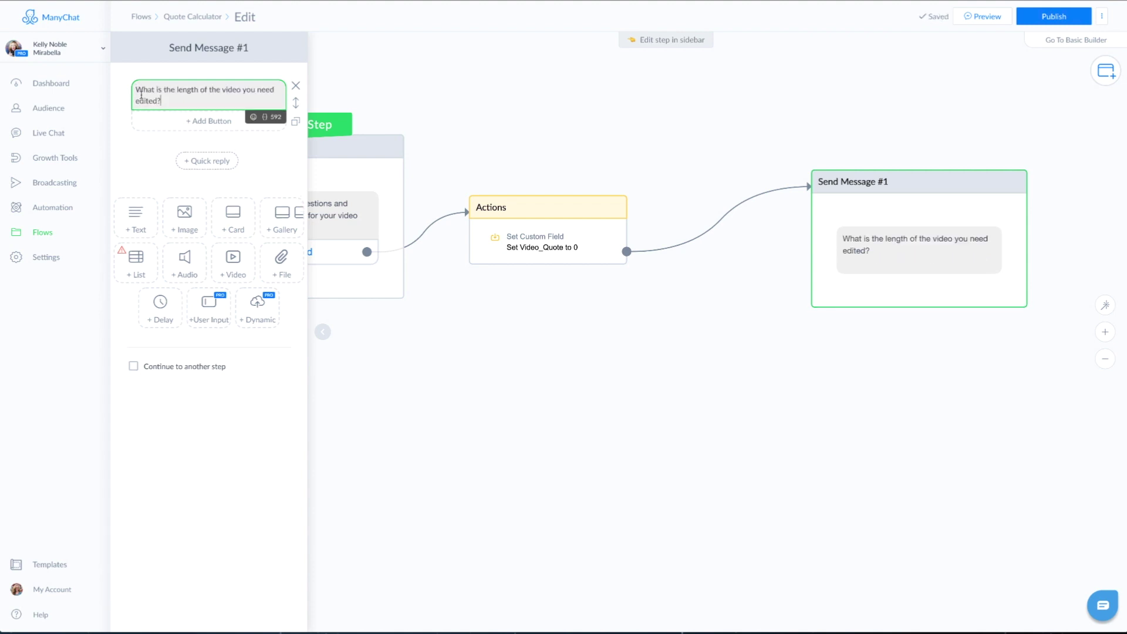
pyautogui.click(191, 122)
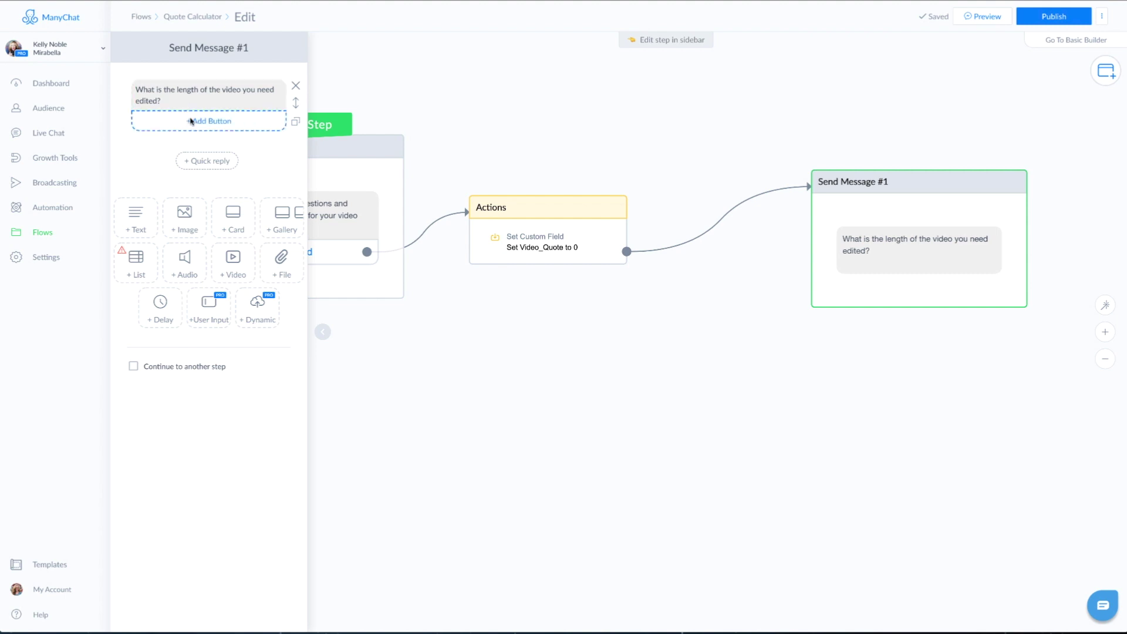
pyautogui.write('Under 5 Minutes')
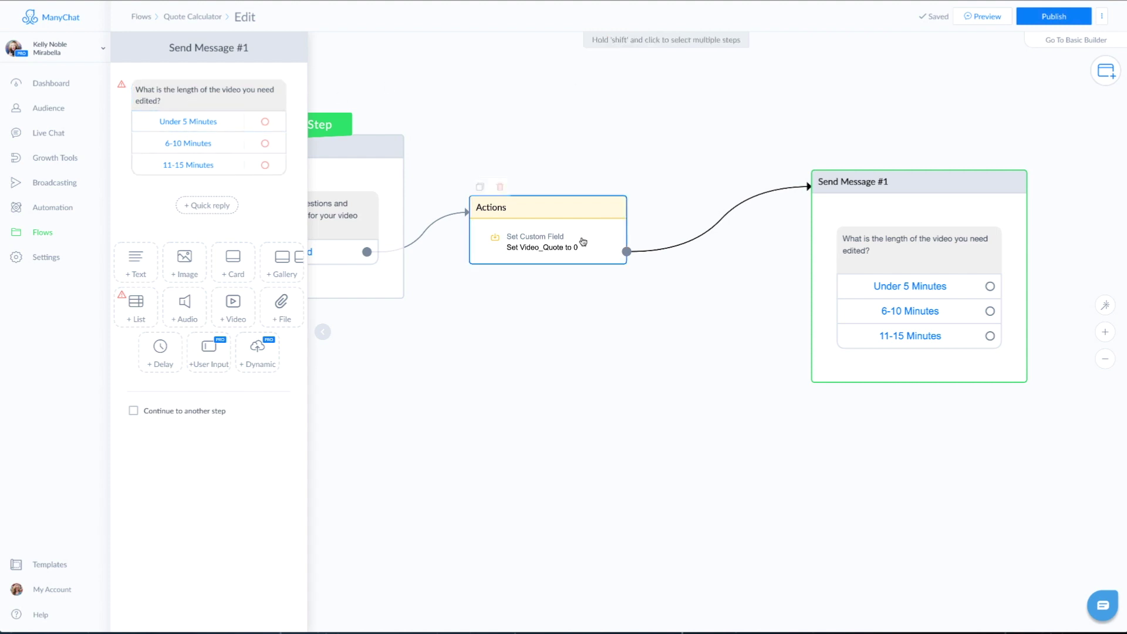
# Step: Connect the Under 5 Minutes button to a new Actions step and add a Set Custom Field action to it
pyautogui.moveTo(691, 327); pyautogui.dragTo(351, 253)
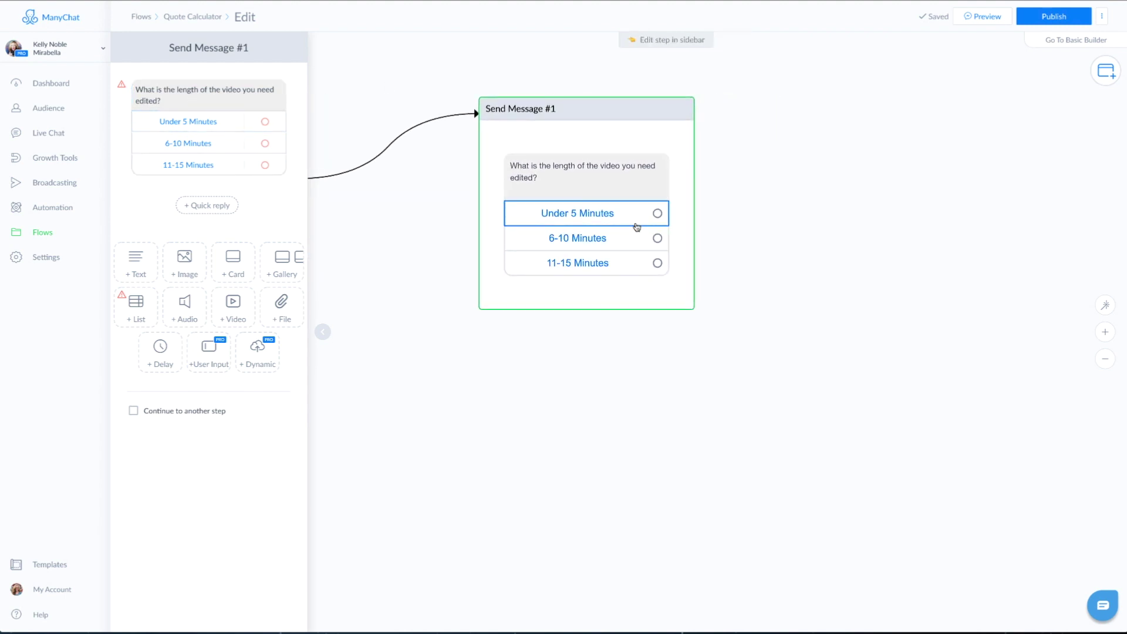
pyautogui.click(855, 182)
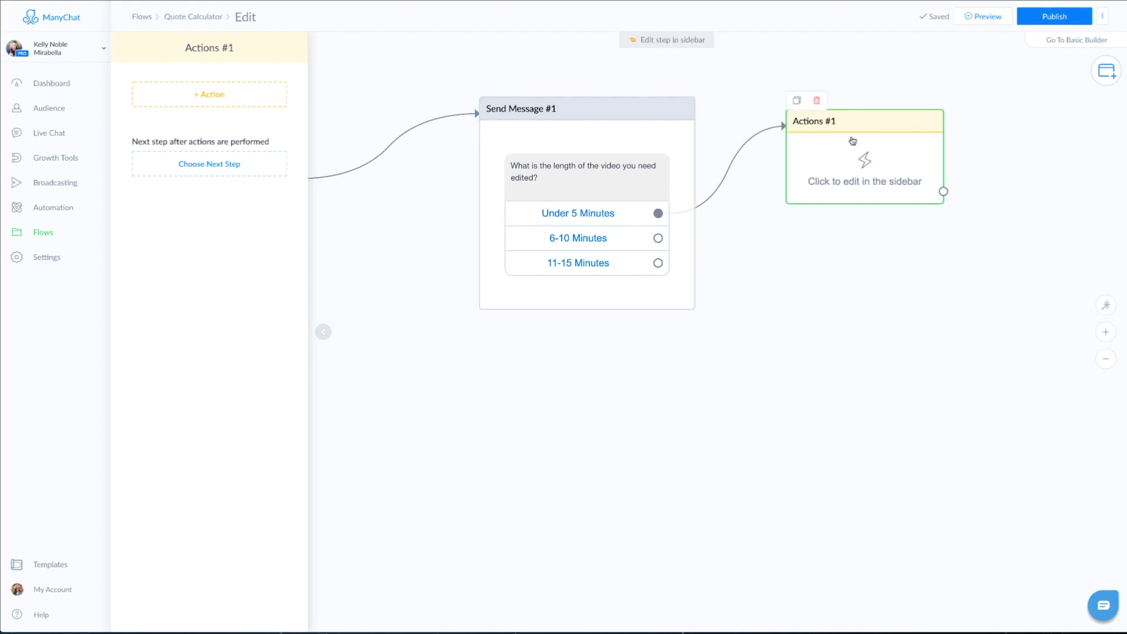
pyautogui.click(216, 99)
pyautogui.scroll(-1, 174, 240)
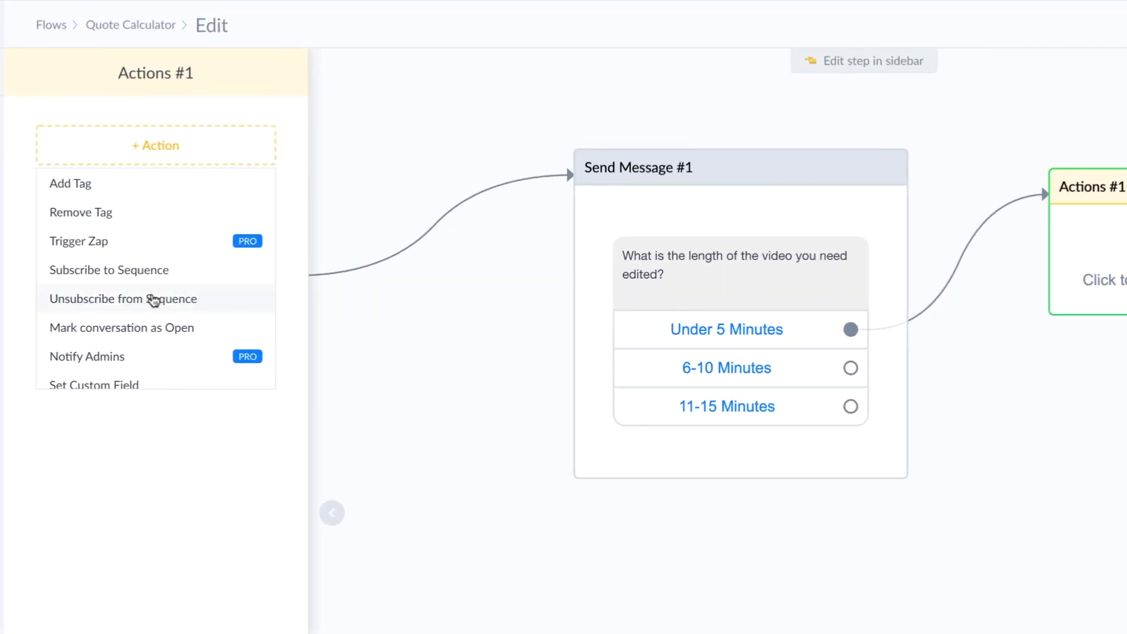
pyautogui.click(99, 367)
# Step: Configure the Under 5 Minutes action to increase the Video_Quote custom field by 100
pyautogui.click(157, 170)
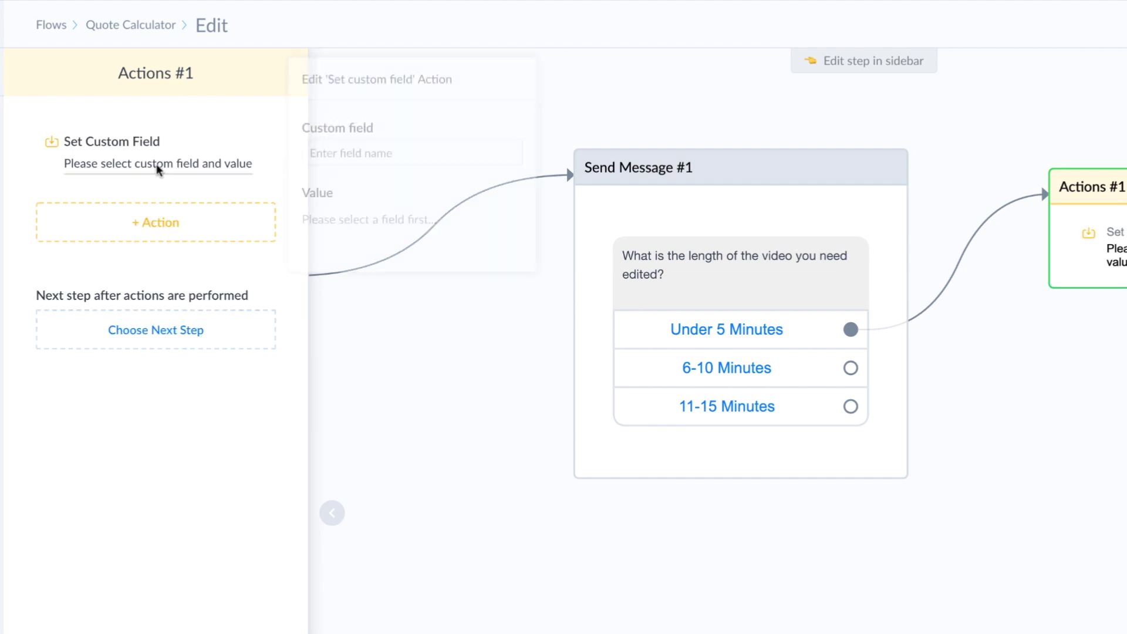
pyautogui.click(362, 152)
pyautogui.write('video')
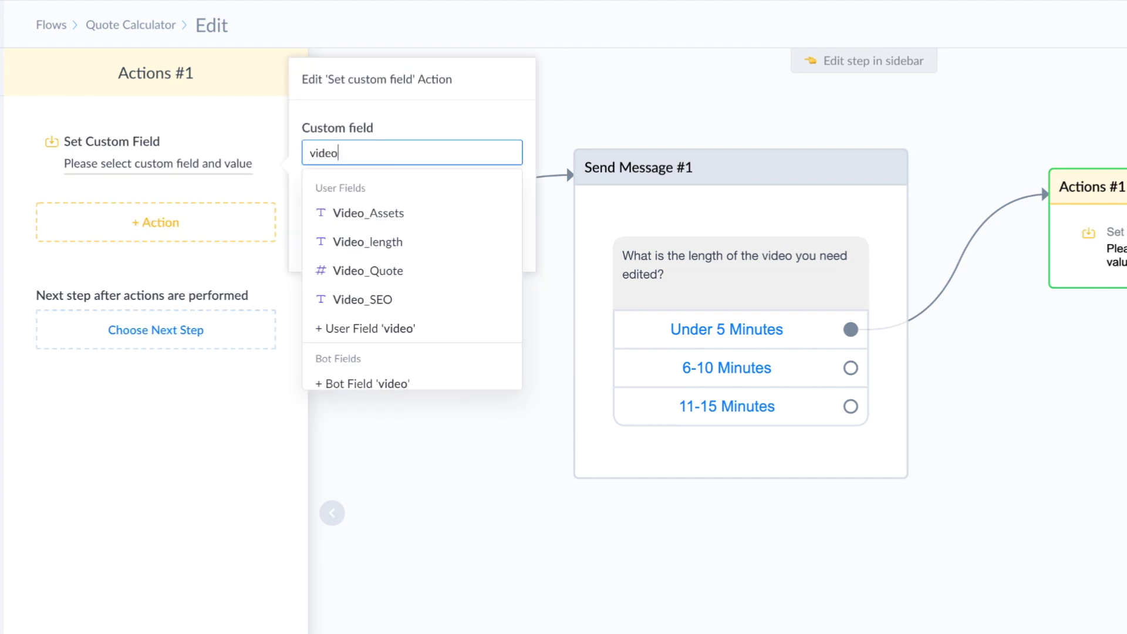
pyautogui.click(352, 270)
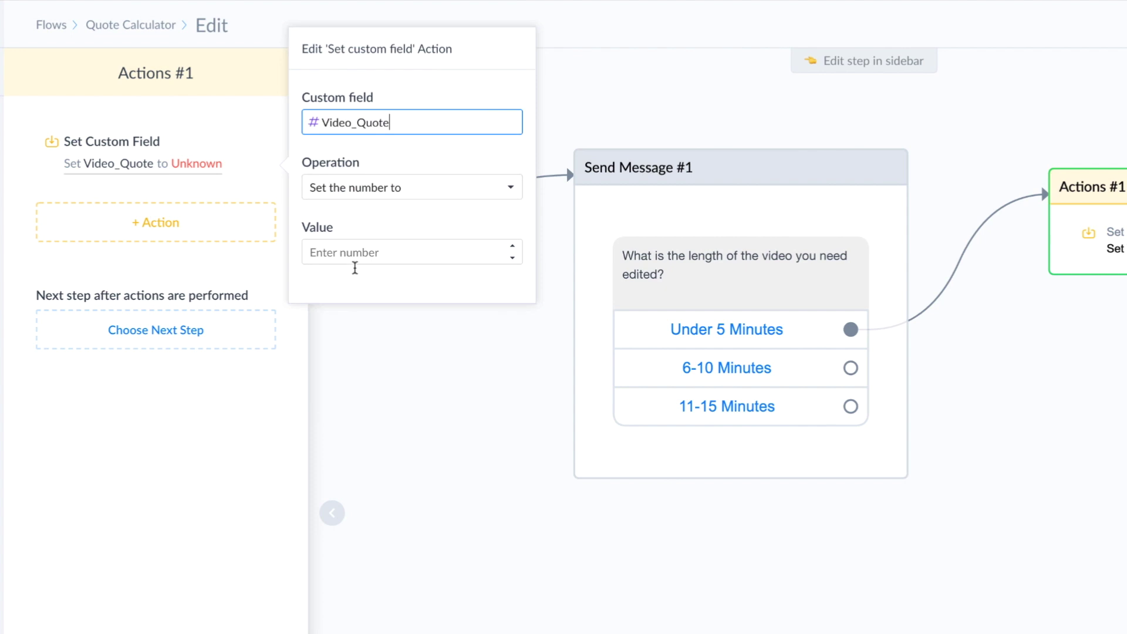
pyautogui.click(343, 192)
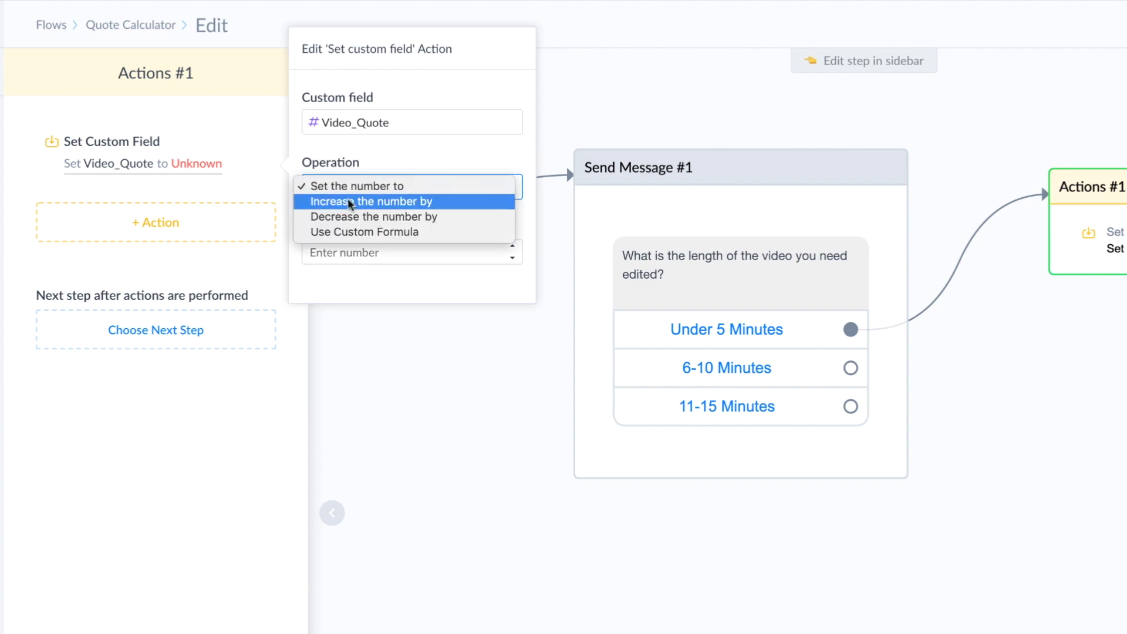
pyautogui.click(345, 247)
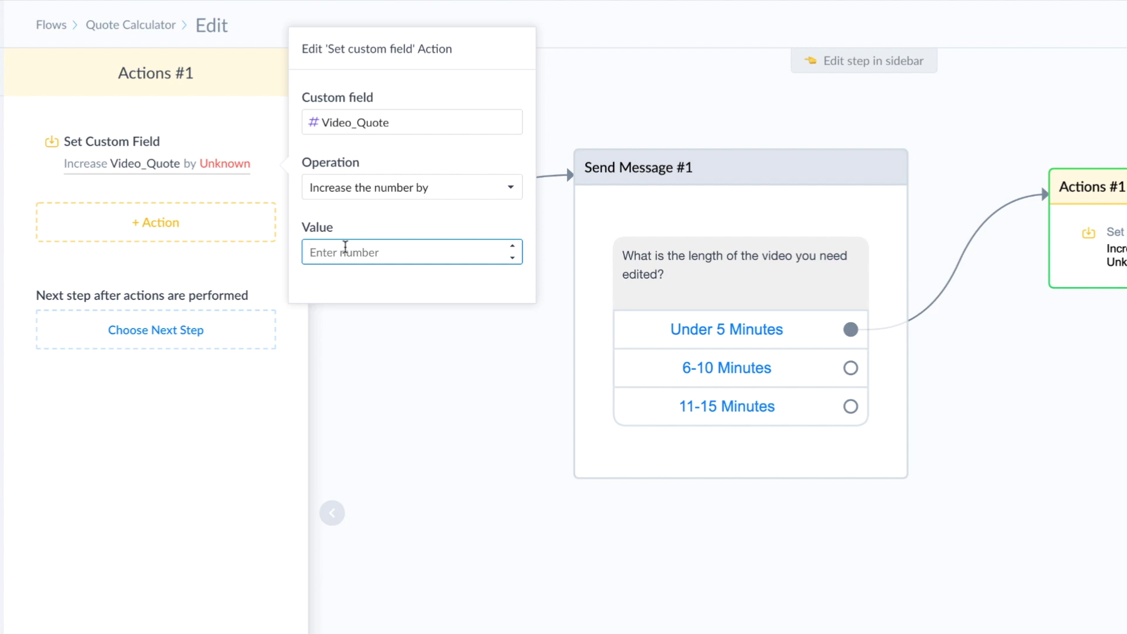
pyautogui.write('100')
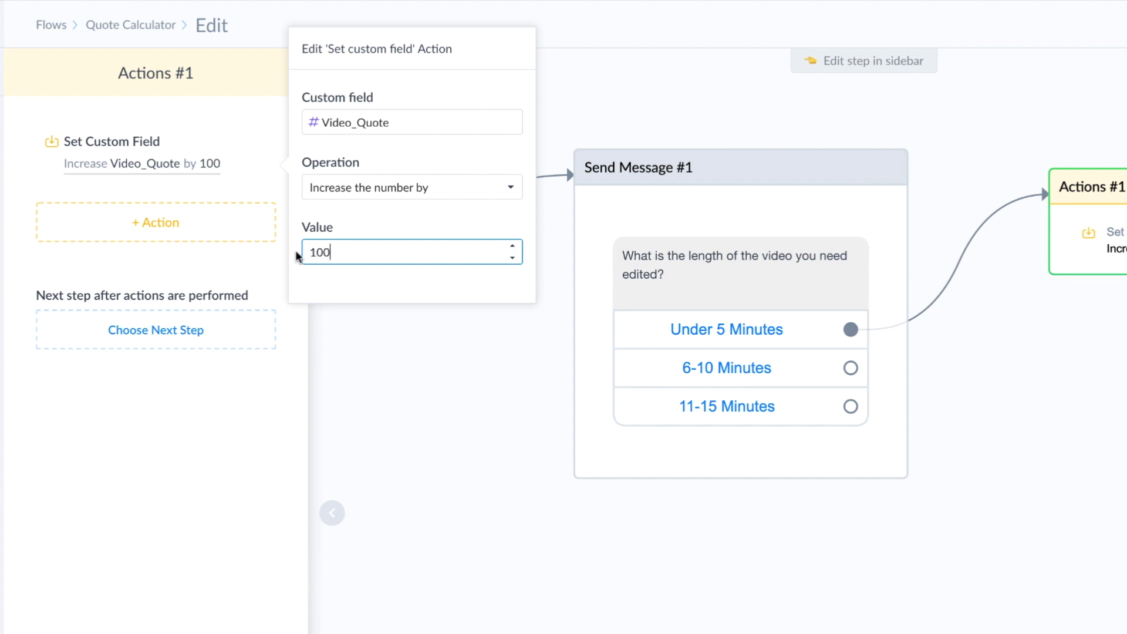
pyautogui.click(1102, 221)
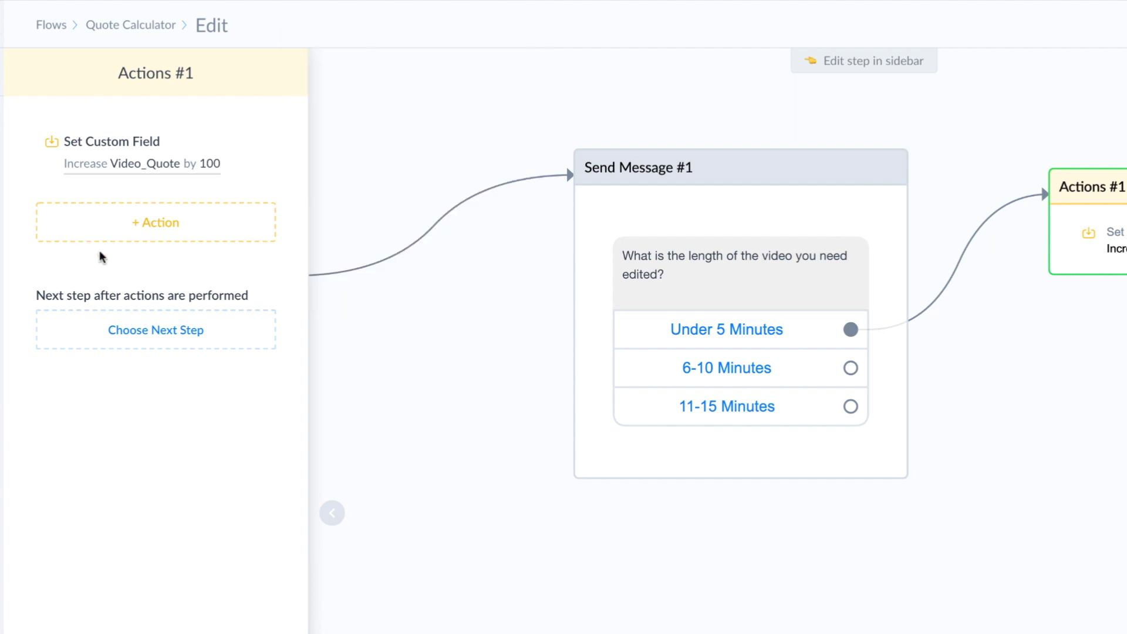
# Step: Add a second Set Custom Field action to Actions #1 and choose the user field Video_length for it
pyautogui.click(169, 235)
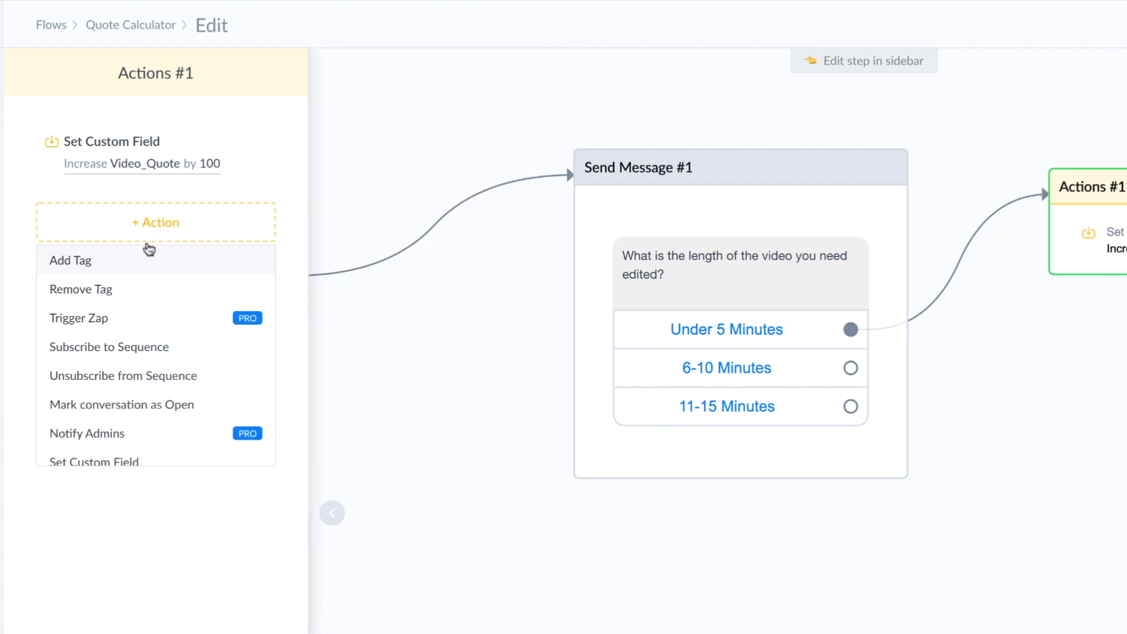
pyautogui.scroll(-1, 138, 418)
pyautogui.click(122, 419)
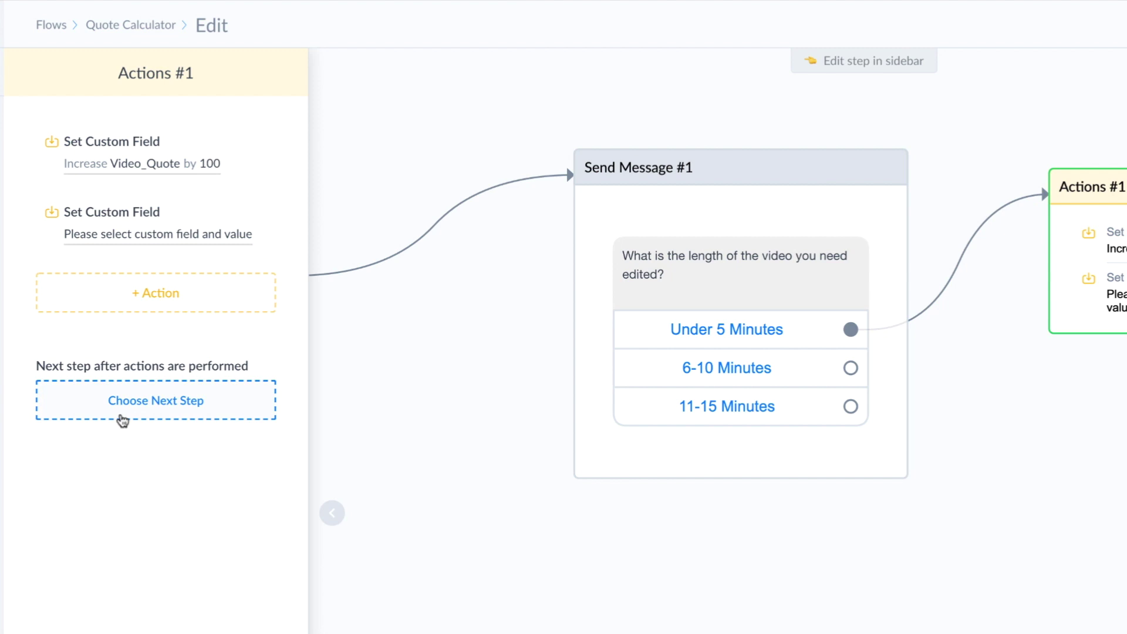
pyautogui.click(176, 234)
pyautogui.click(324, 223)
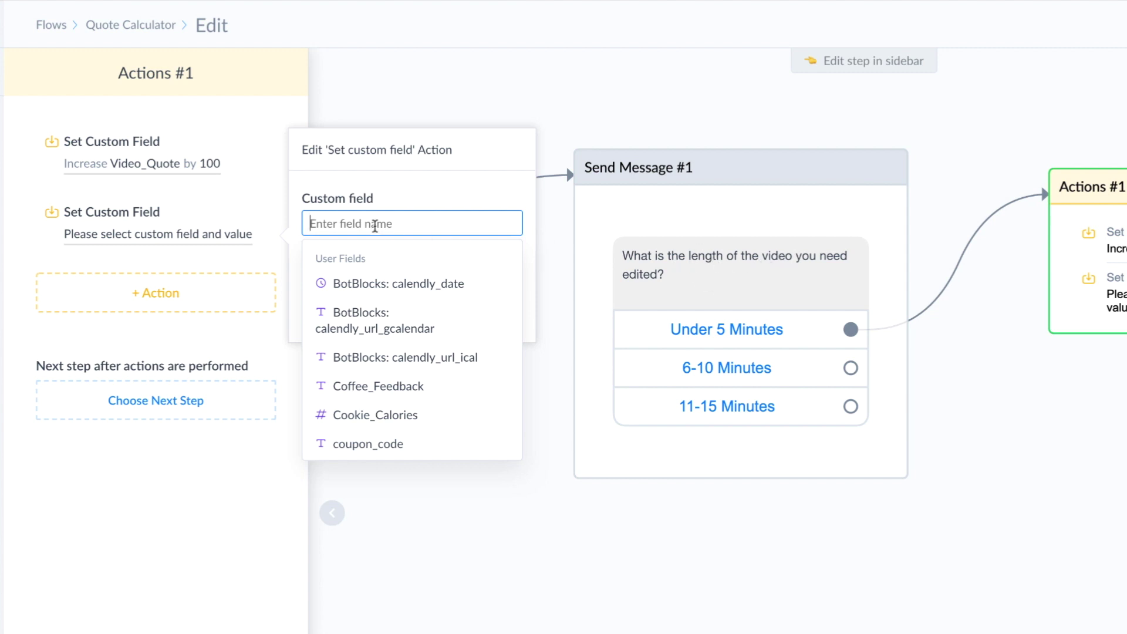
pyautogui.write('video')
pyautogui.press('Down')
pyautogui.press('Down')
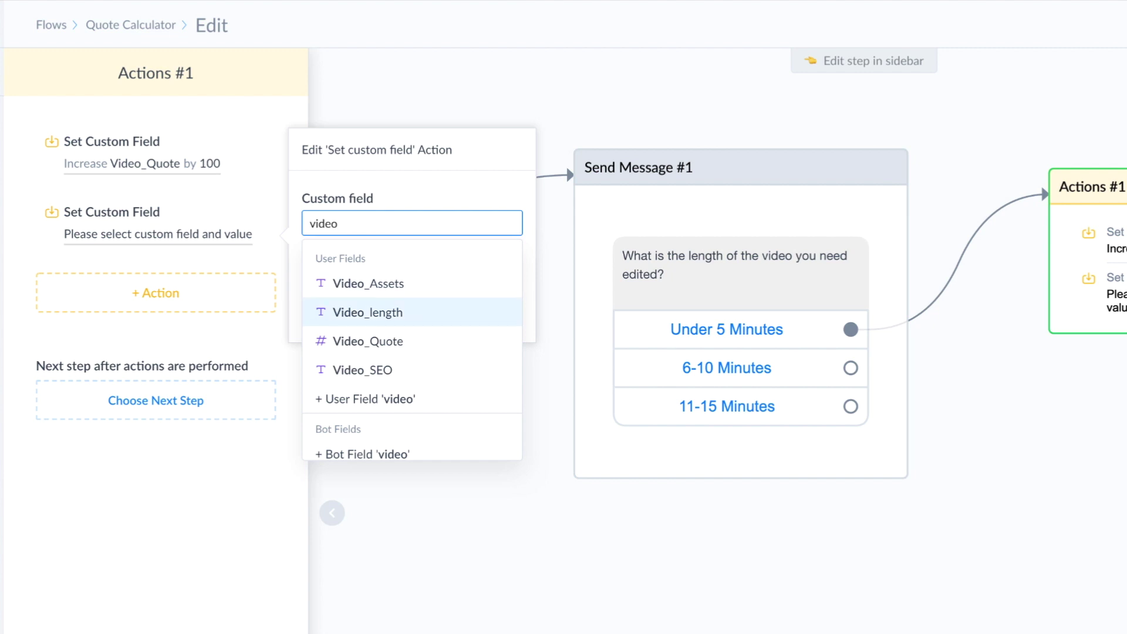
pyautogui.press('Return')
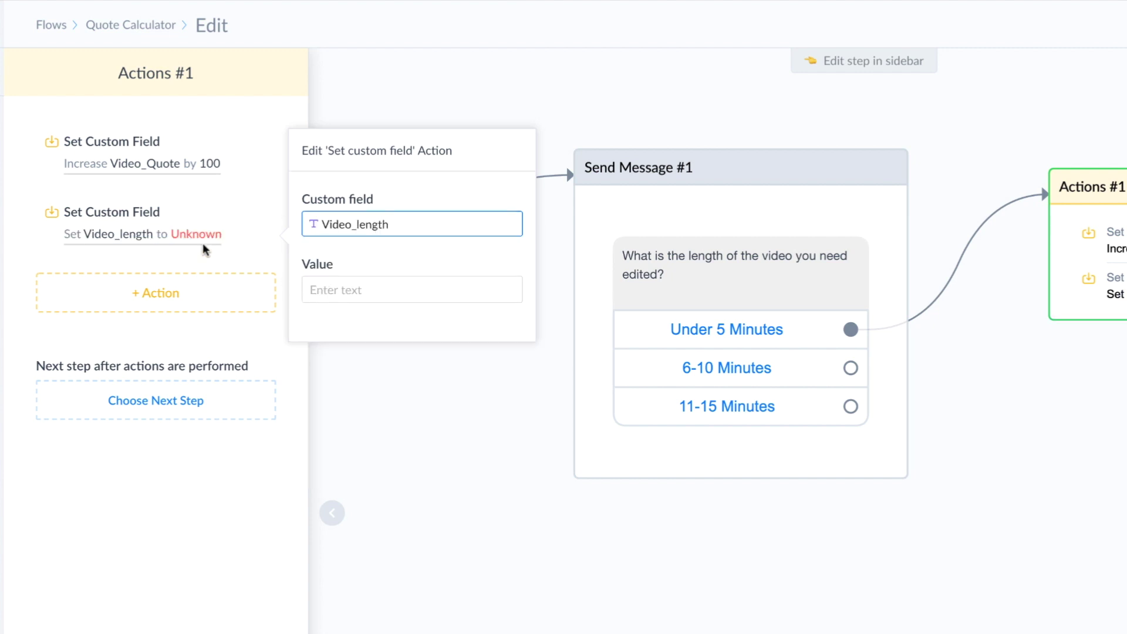
# Step: Set the Video_length value to "Under 5 Minutes" and close the action's settings
pyautogui.click(353, 291)
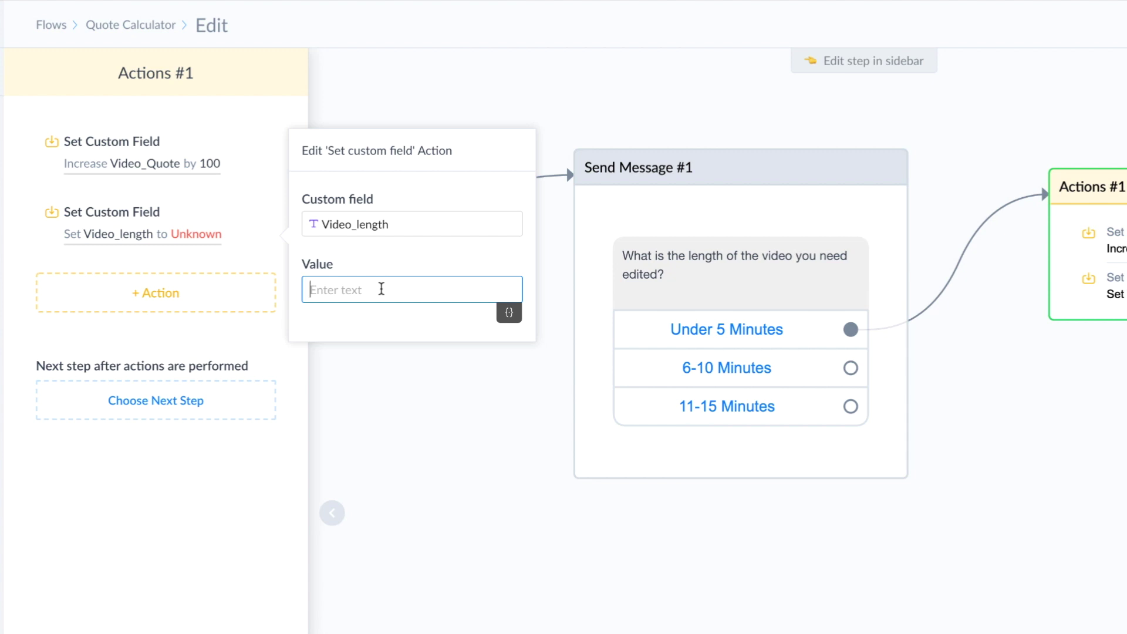
pyautogui.write('Under 5 Minutes')
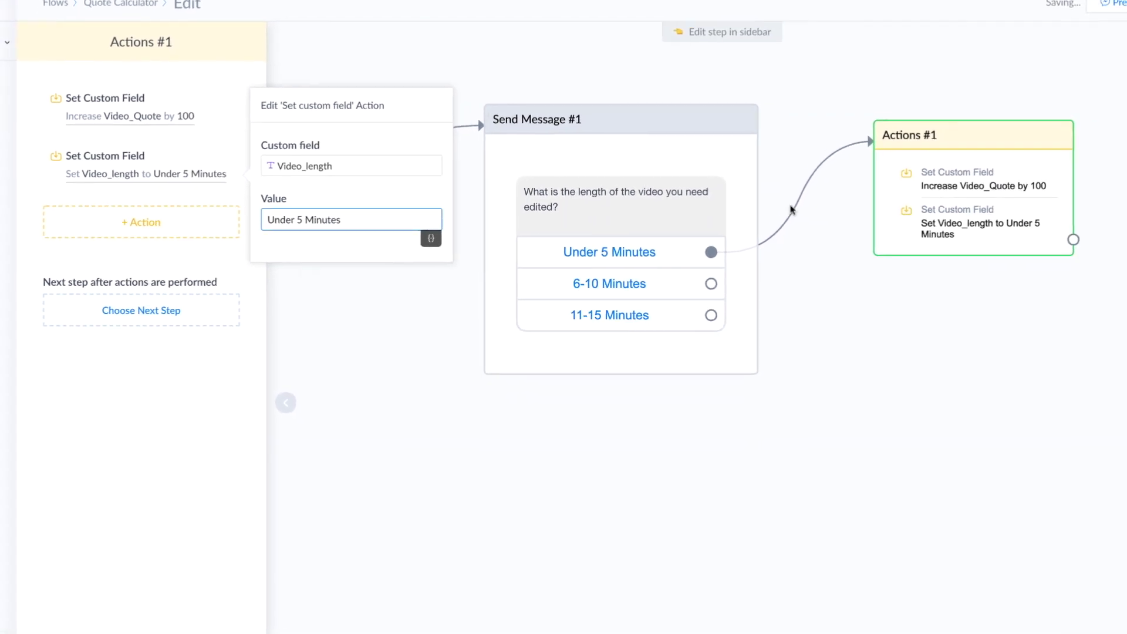
pyautogui.click(594, 271)
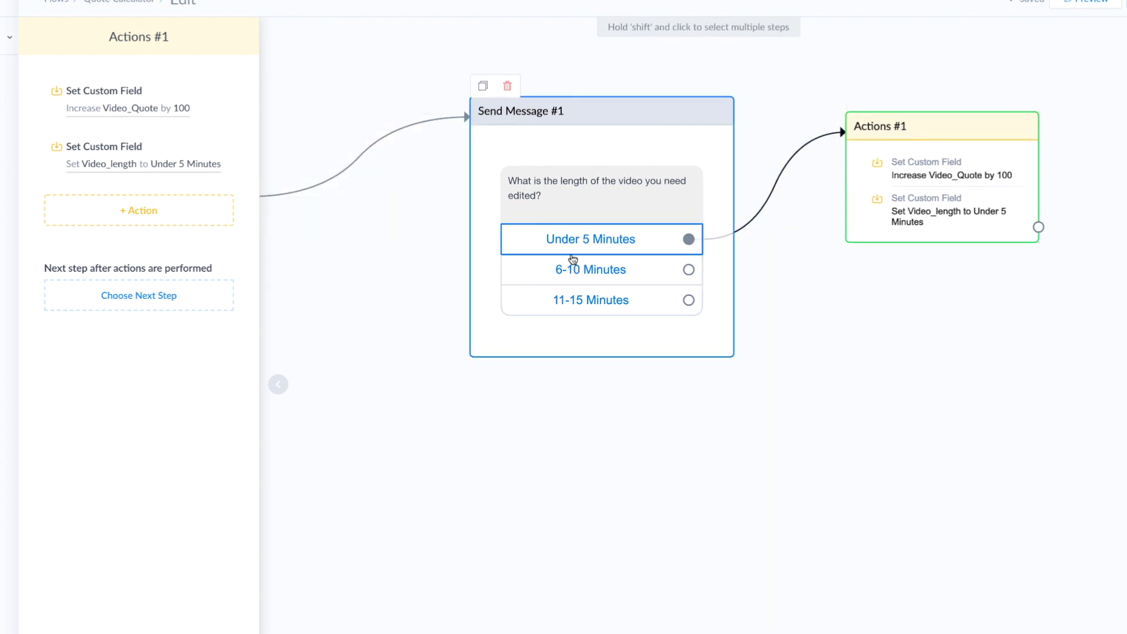
# Step: Connect the 6-10 Minutes button to a new Actions step whose Set Custom Field action increases Video_Quote by 200
pyautogui.click(688, 270)
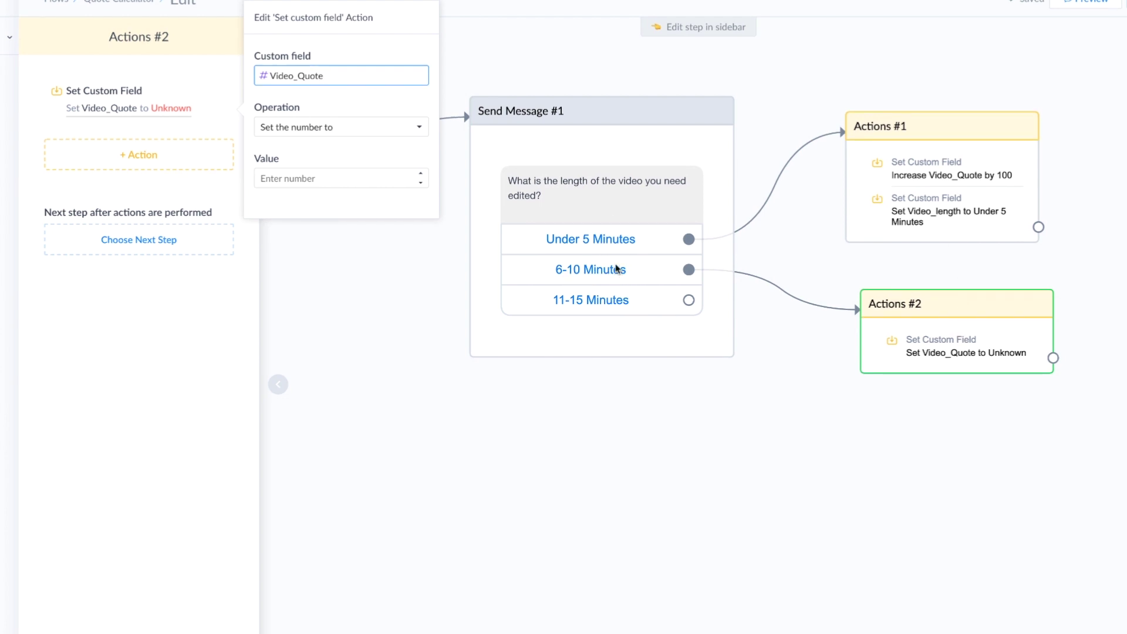
pyautogui.click(317, 130)
pyautogui.click(309, 137)
pyautogui.click(308, 177)
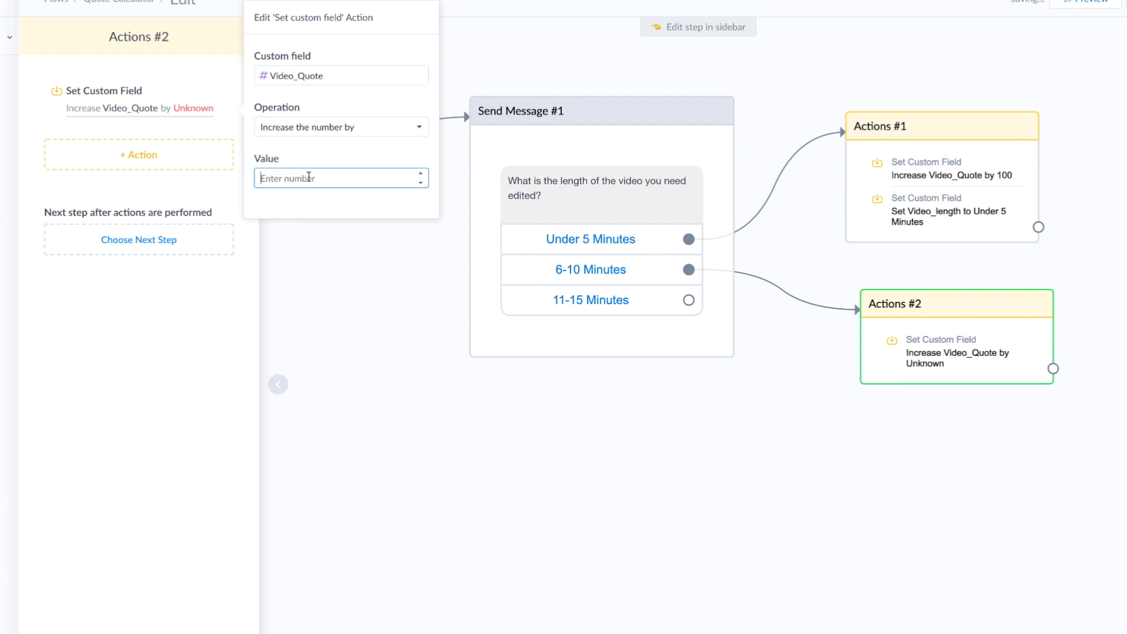
pyautogui.write('200')
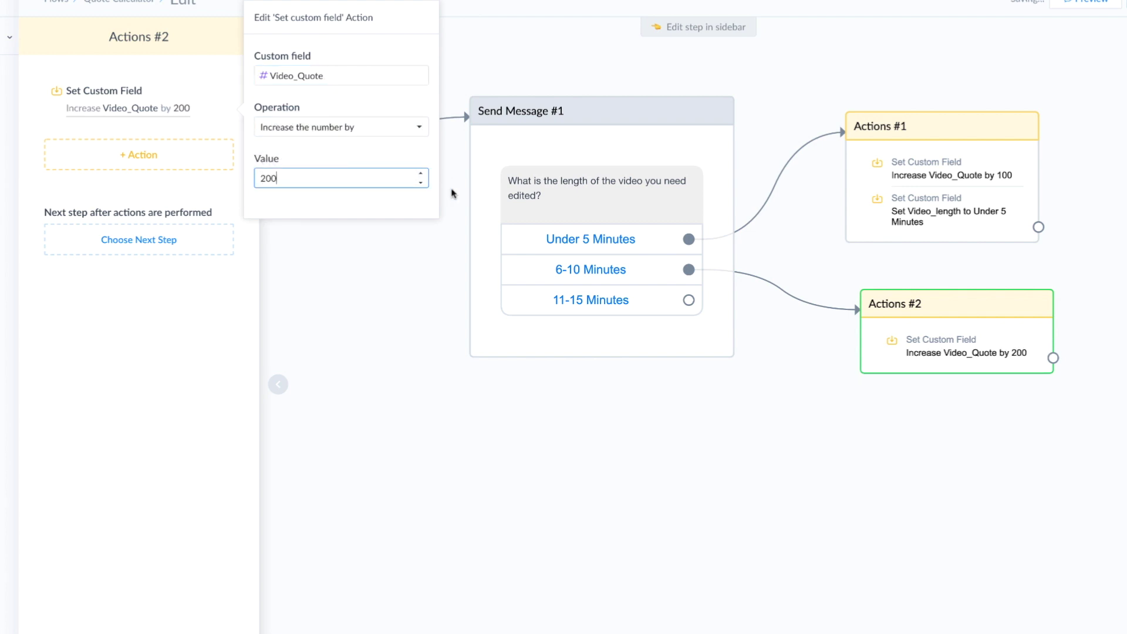
pyautogui.click(126, 166)
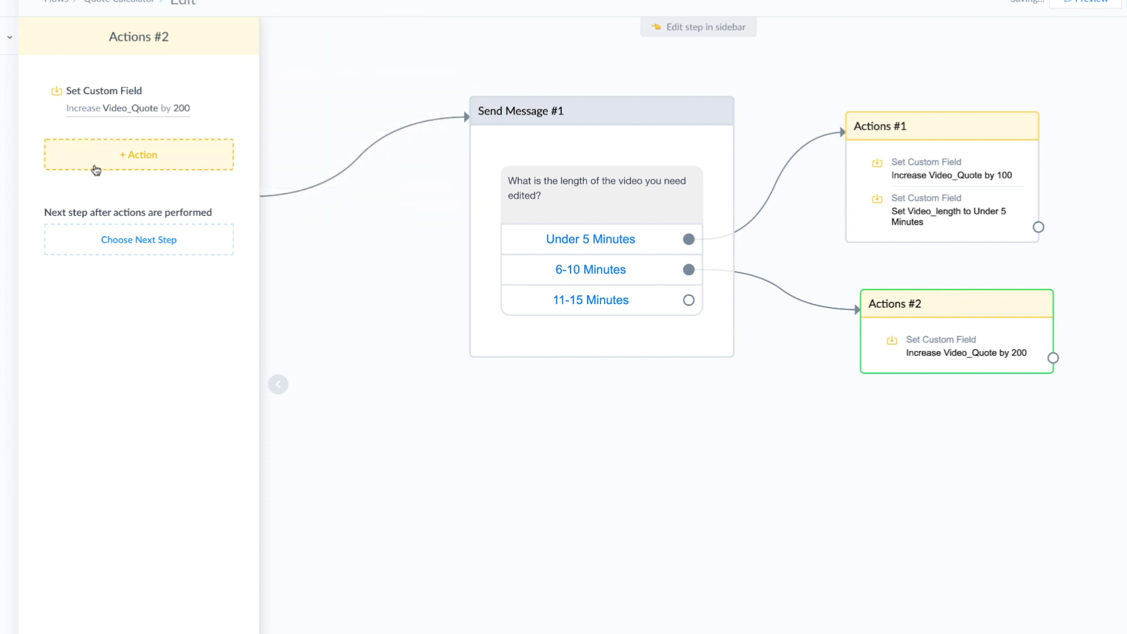
# Step: Add a second Set Custom Field action to Actions #2 that sets Video_length to "6-10 minutes"
pyautogui.click(125, 164)
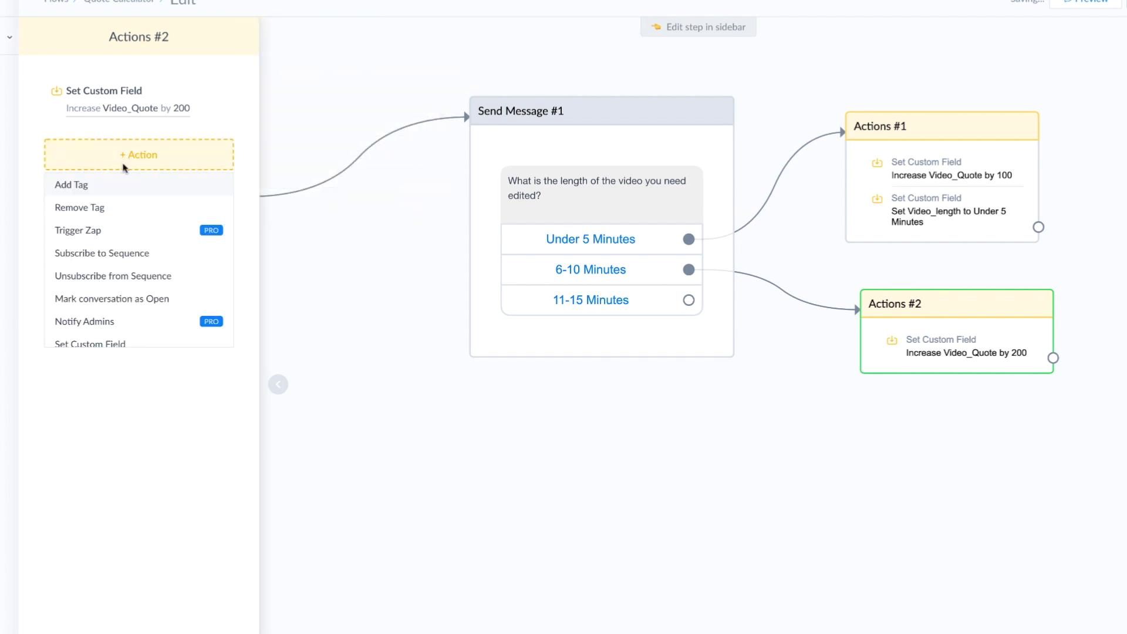
pyautogui.click(125, 344)
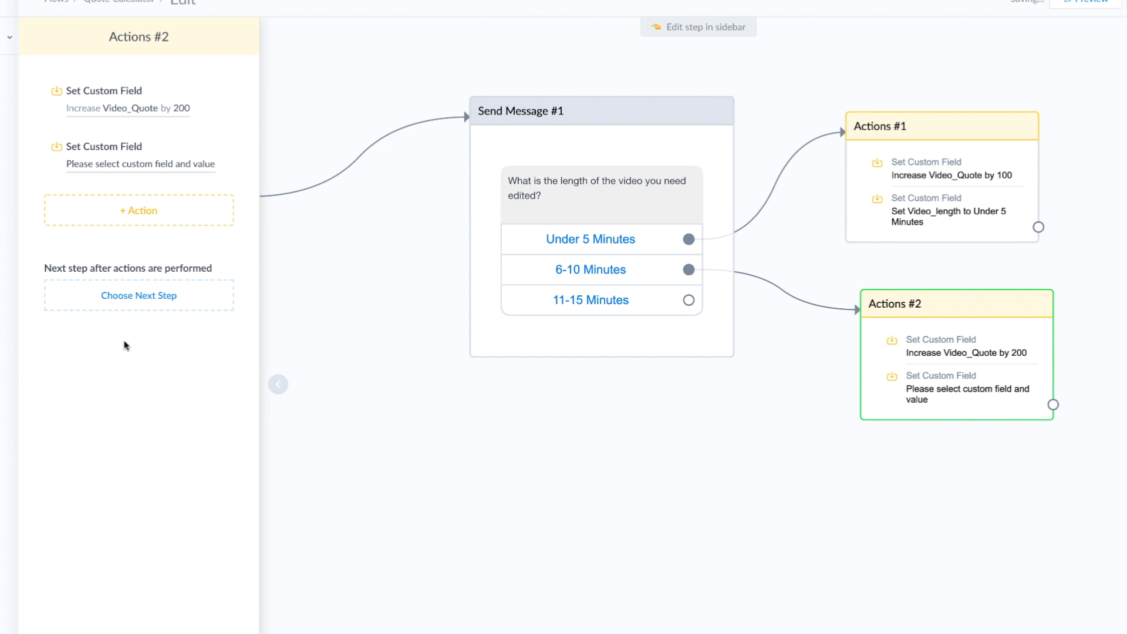
pyautogui.click(143, 165)
pyautogui.write('video')
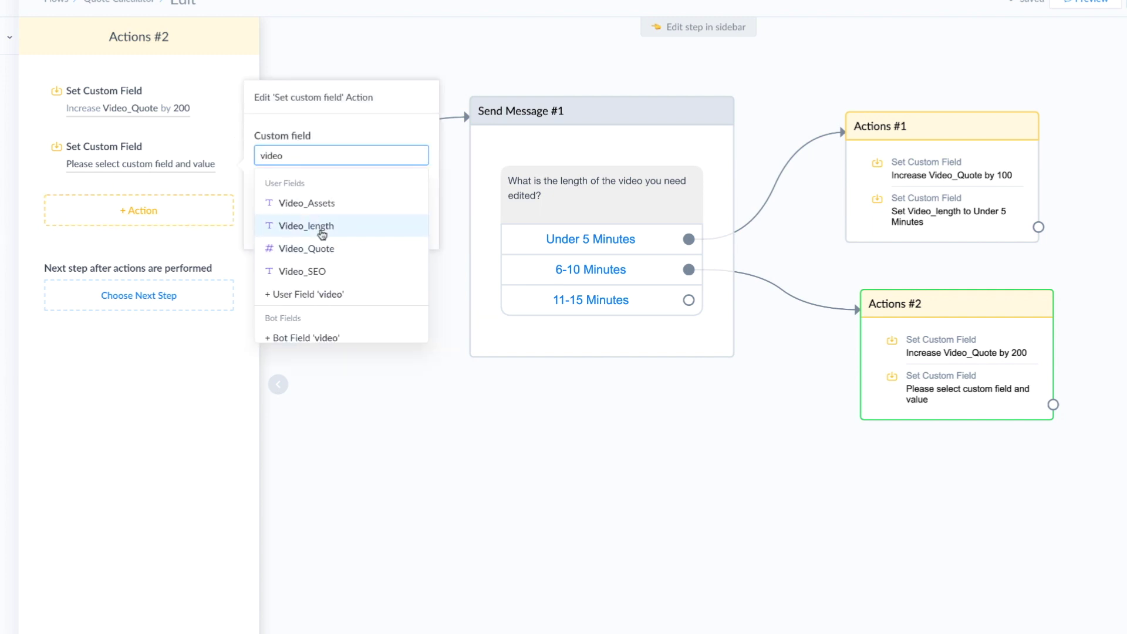
pyautogui.click(305, 225)
pyautogui.write('6-10 minutes')
pyautogui.click(702, 400)
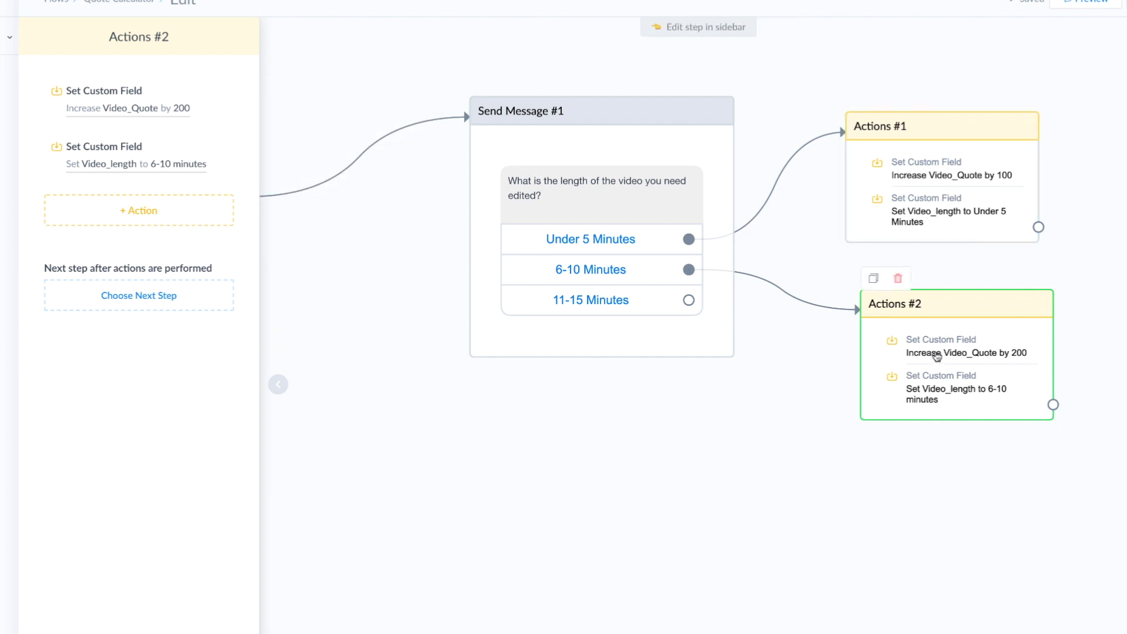
# Step: Connect the 11-15 Minutes button to a new Actions step with a Set Custom Field action for Video_Quote
pyautogui.moveTo(699, 305); pyautogui.dragTo(818, 484)
pyautogui.click(855, 368)
pyautogui.click(88, 350)
pyautogui.click(115, 117)
pyautogui.write('Video')
pyautogui.press('BackSpace')
pyautogui.press('BackSpace')
pyautogui.press('BackSpace')
pyautogui.press('BackSpace')
pyautogui.press('BackSpace')
pyautogui.write('Video')
pyautogui.click(312, 192)
# Step: Configure the Video_Quote action in Actions #3 to increase the number by 300
pyautogui.click(311, 131)
pyautogui.click(311, 181)
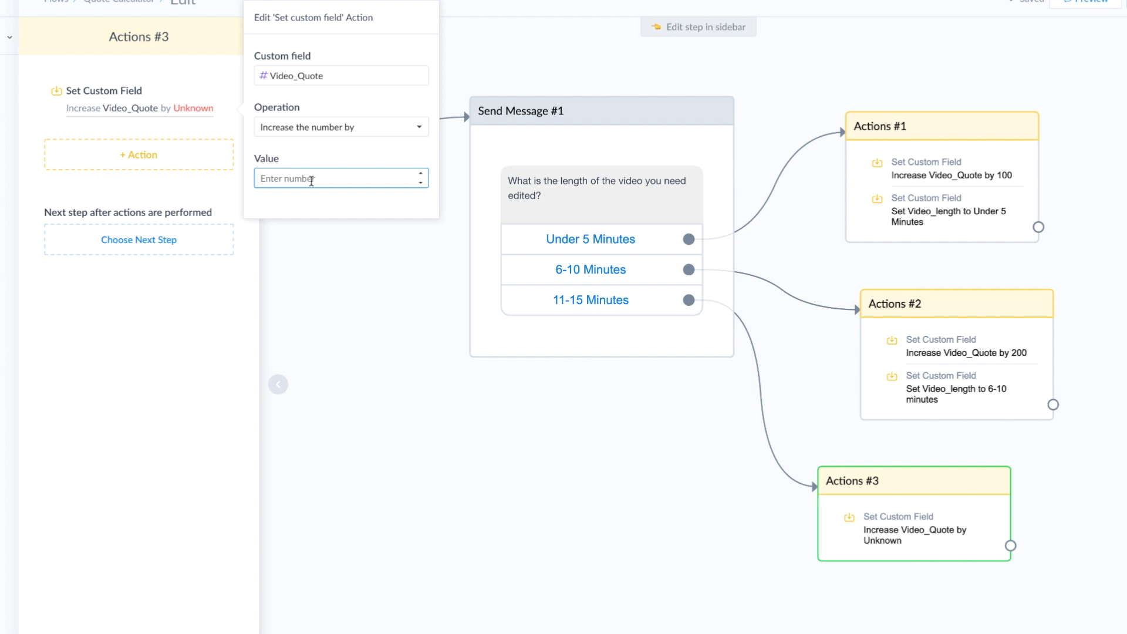
pyautogui.write('300')
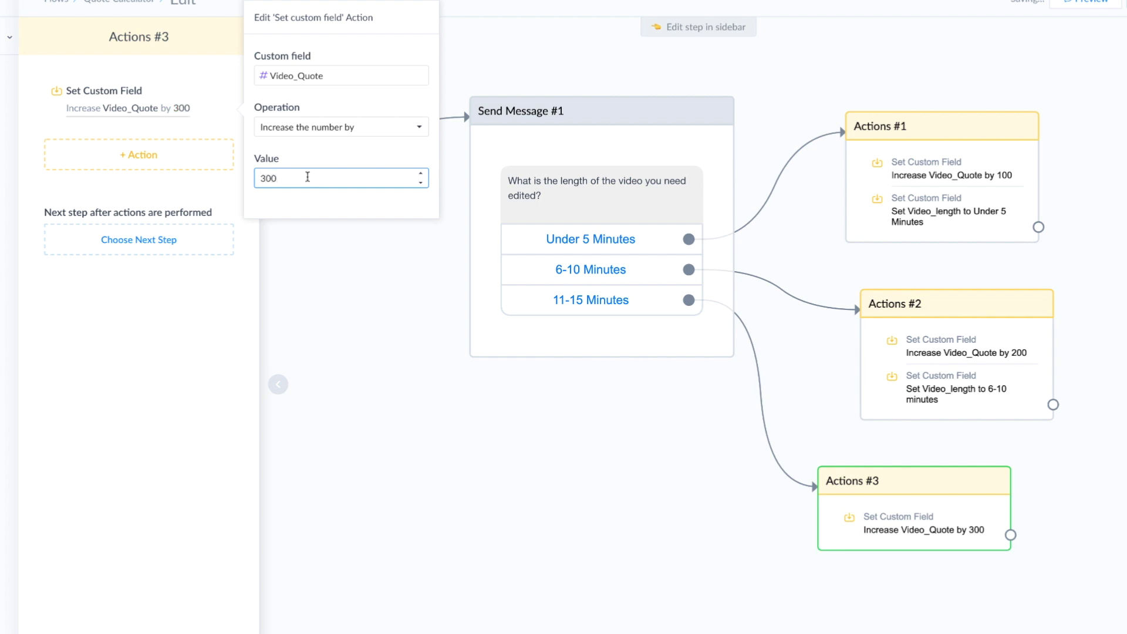
pyautogui.click(311, 158)
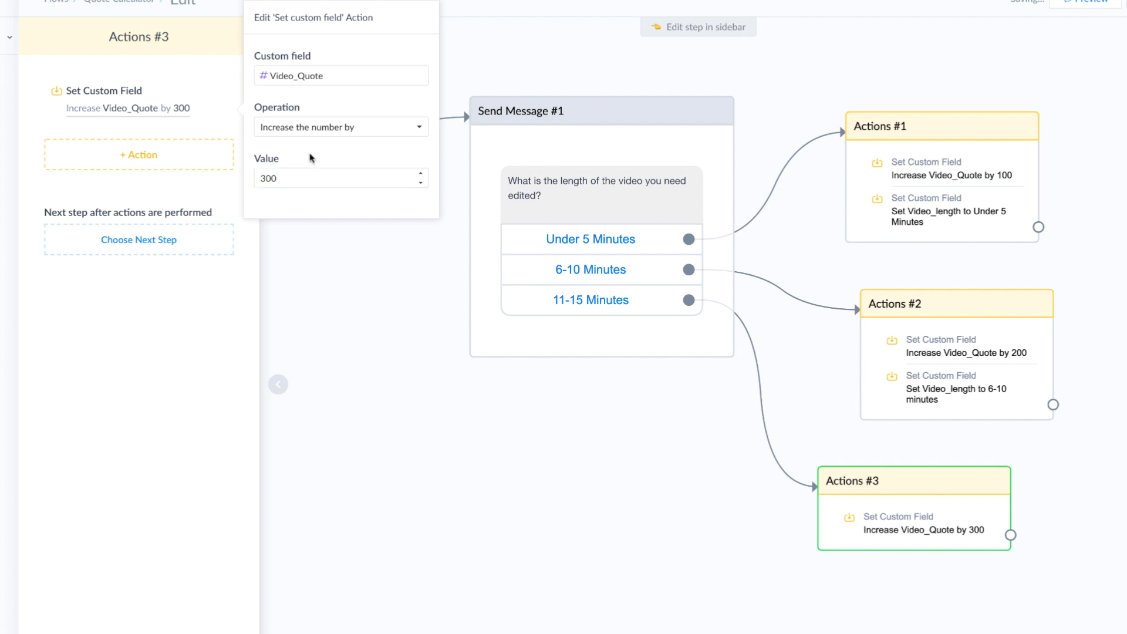
# Step: Add a second Set Custom Field action to Actions #3 that sets Video_length to "11-15 Minutes"
pyautogui.click(145, 156)
pyautogui.click(114, 342)
pyautogui.write('11')
pyautogui.press('BackSpace')
pyautogui.press('BackSpace')
pyautogui.write('video')
pyautogui.click(308, 215)
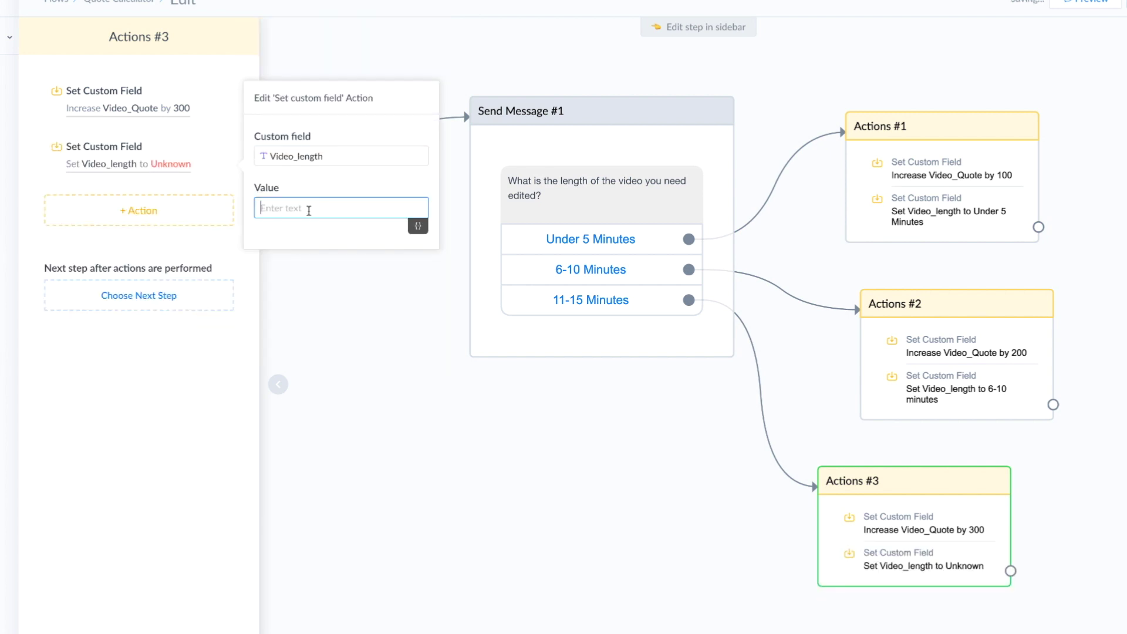
pyautogui.write('11-15 Minutes')
pyautogui.press('Return')
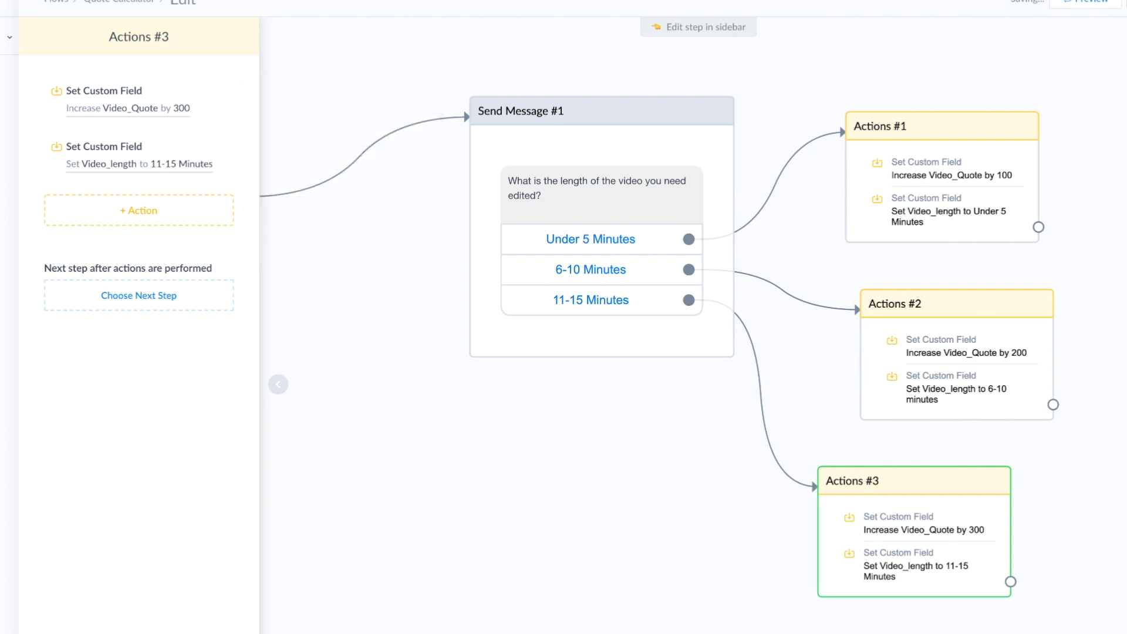
# Step: Rename the video length question message as Q1
pyautogui.click(420, 101)
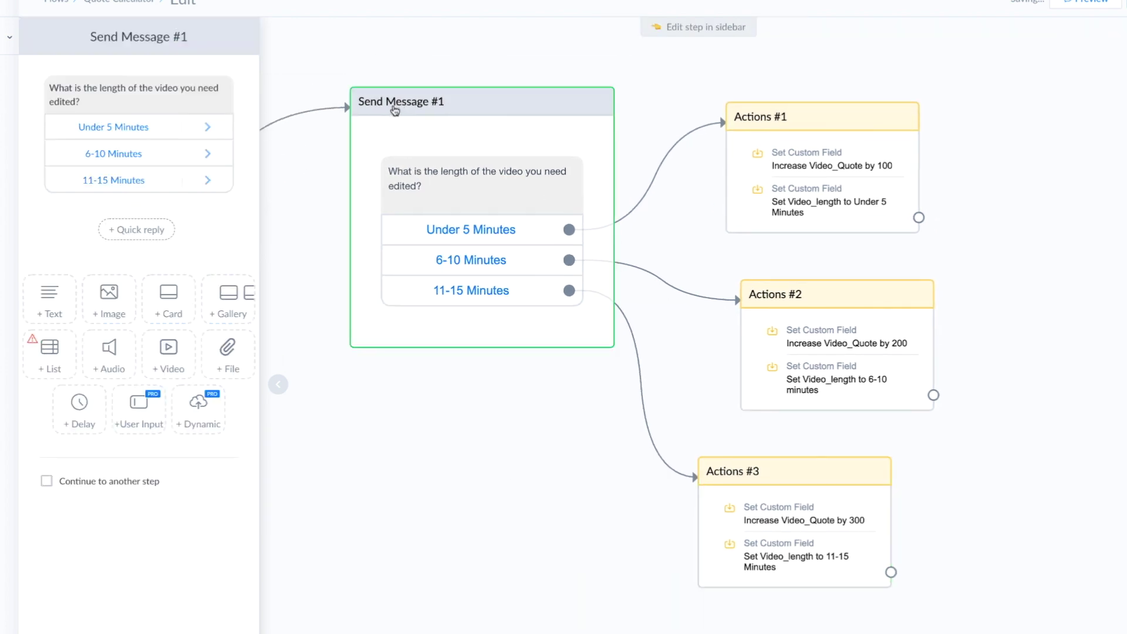
pyautogui.click(120, 38)
pyautogui.write('Q1')
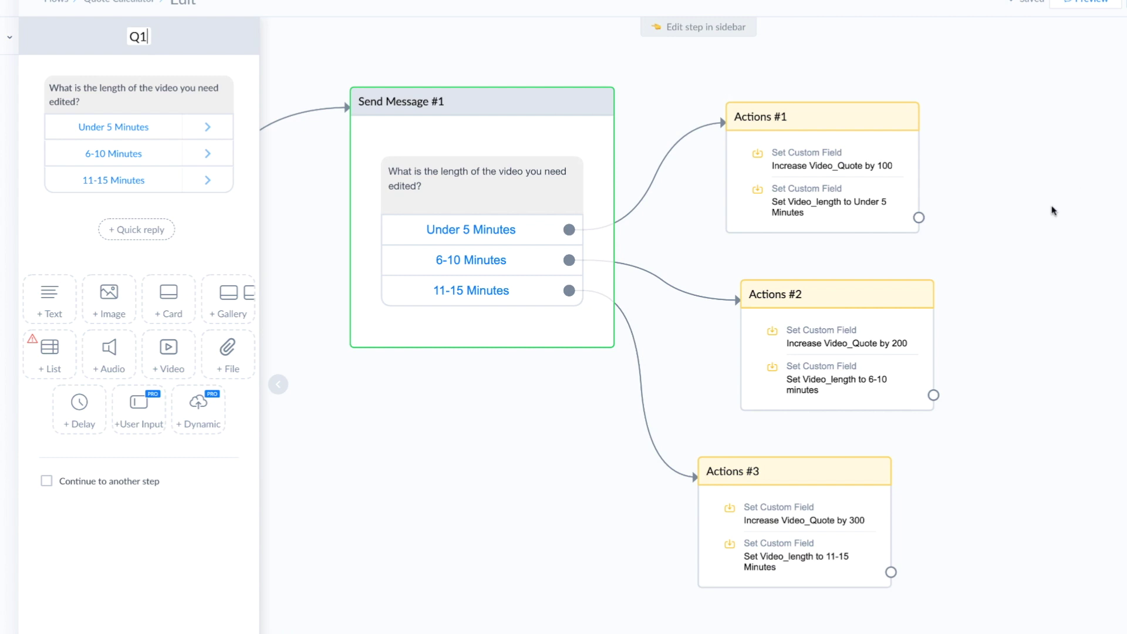
pyautogui.click(1111, 284)
# Step: Connect Actions #1 to a new Send Message step, and link Actions #2 and Actions #3 to the same message
pyautogui.moveTo(1111, 284); pyautogui.dragTo(453, 277)
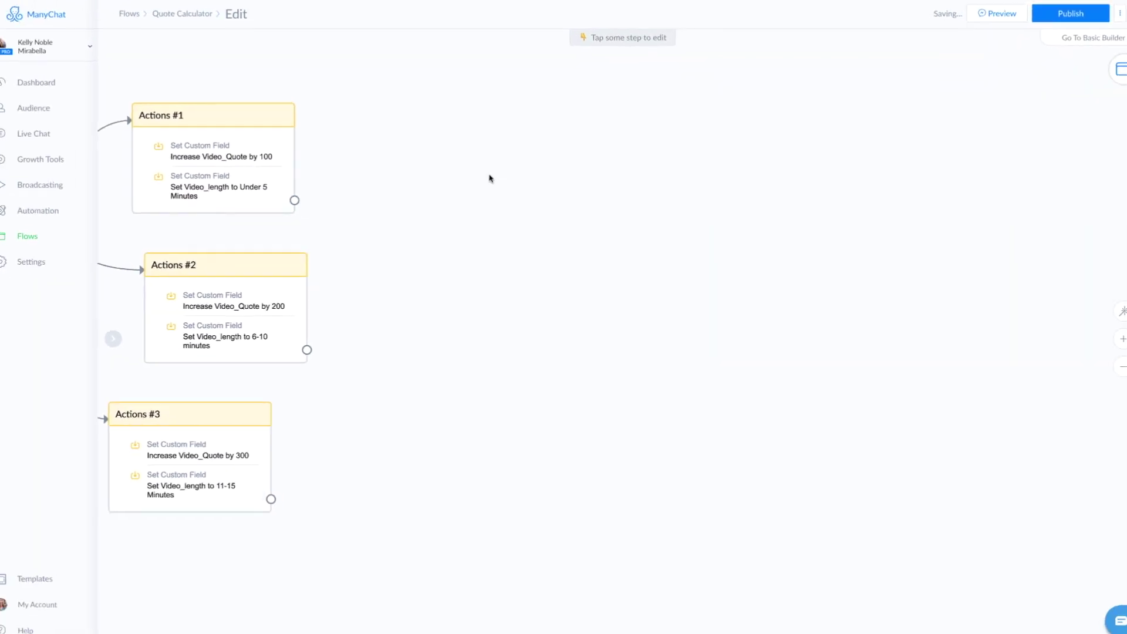
pyautogui.moveTo(294, 200); pyautogui.dragTo(516, 158)
pyautogui.click(516, 157)
pyautogui.click(411, 329)
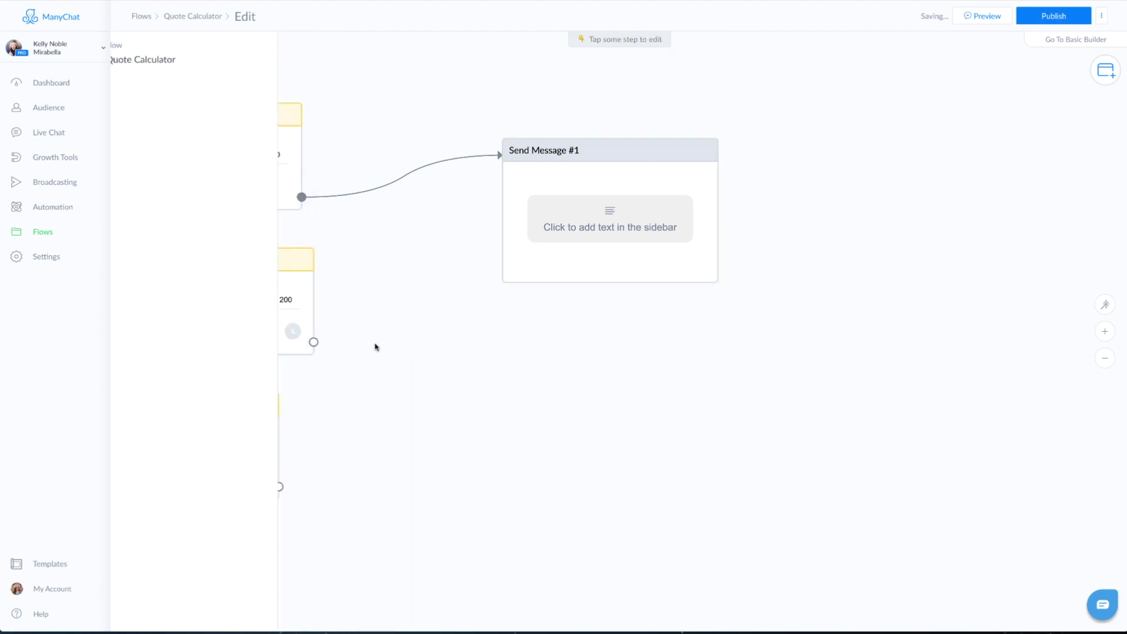
pyautogui.moveTo(313, 342); pyautogui.dragTo(534, 222)
pyautogui.moveTo(279, 486); pyautogui.dragTo(527, 231)
# Step: Name the message Q2 and ask "Will you be providing your own assets (music, b-roll, graphics etc) or will you need us to supply that for you?"
pyautogui.click(618, 174)
pyautogui.click(201, 47)
pyautogui.write('Q2')
pyautogui.click(212, 94)
pyautogui.write('Will you be providing your own assets (music, b-roll, graphics etc) or will you need us to supply that for you?')
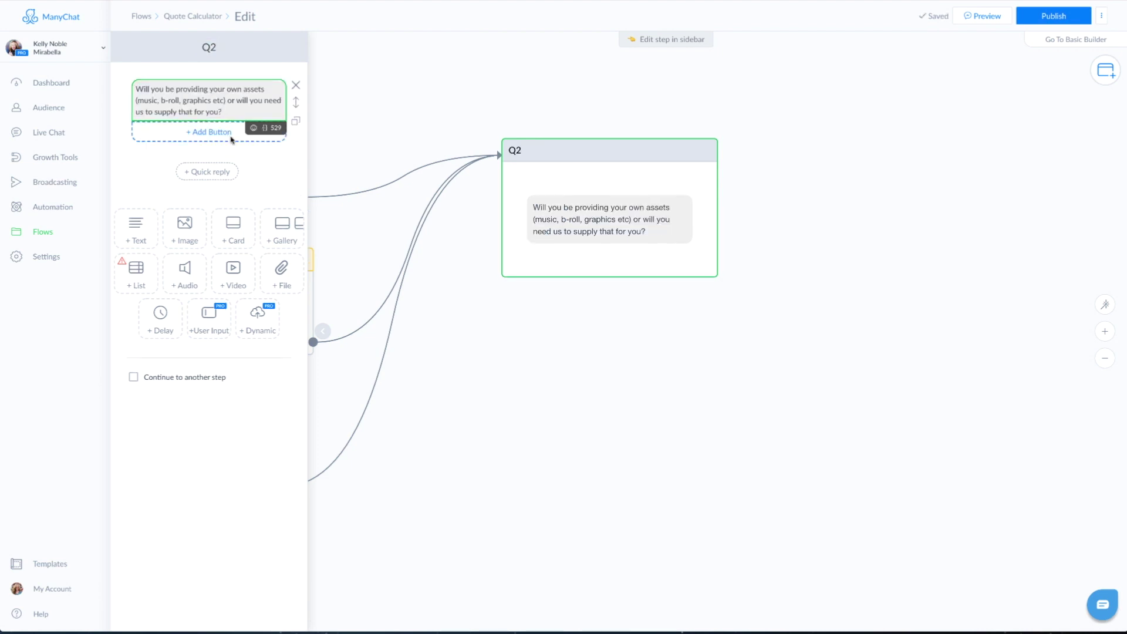
# Step: Add two buttons to Q2 titled "Yes, I have my own" and "No, I need yours"
pyautogui.click(141, 133)
pyautogui.write('Yes, I have my own')
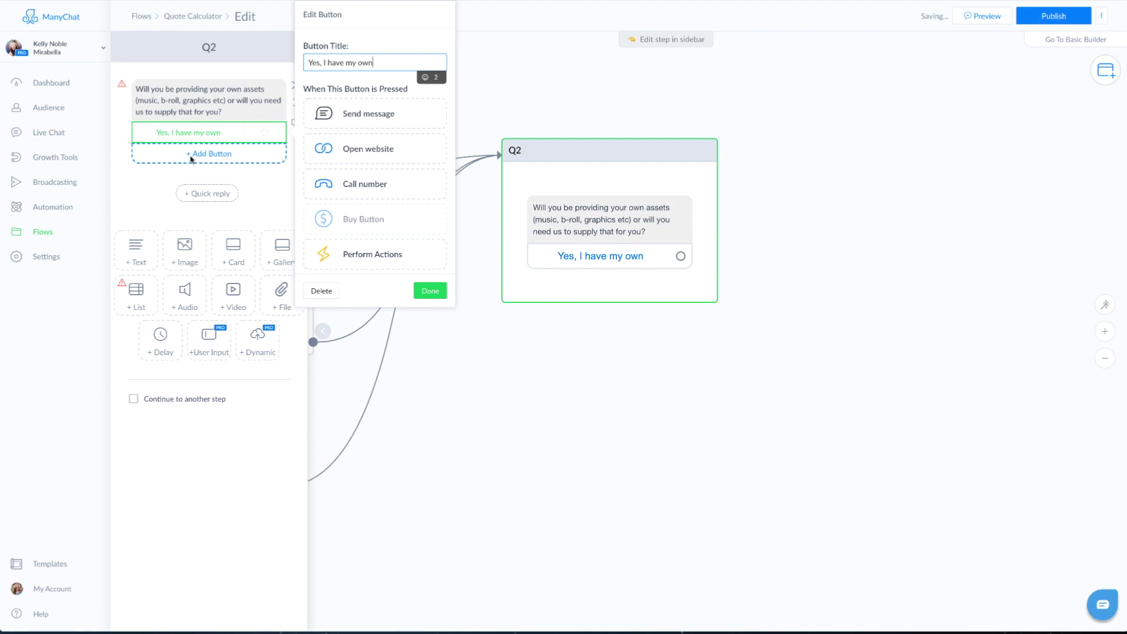
pyautogui.click(208, 154)
pyautogui.write('No, I need yours')
pyautogui.click(422, 288)
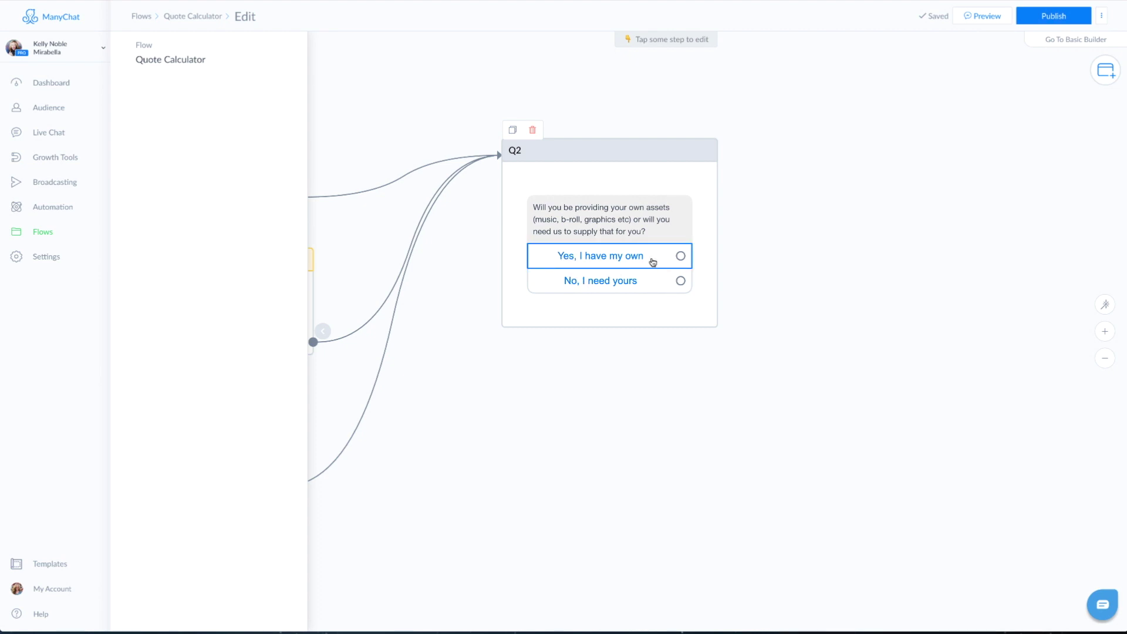
# Step: Connect the "Yes, I have my own" button to a new Actions step containing a Set Custom Field action
pyautogui.click(681, 256)
pyautogui.moveTo(681, 257); pyautogui.dragTo(803, 170)
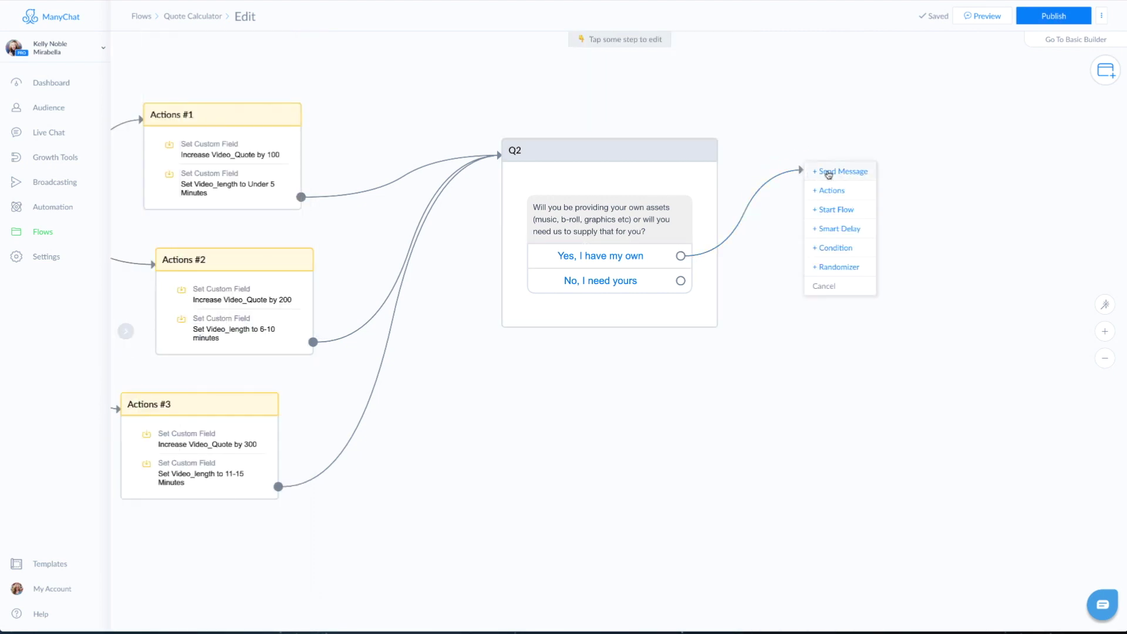
pyautogui.click(828, 193)
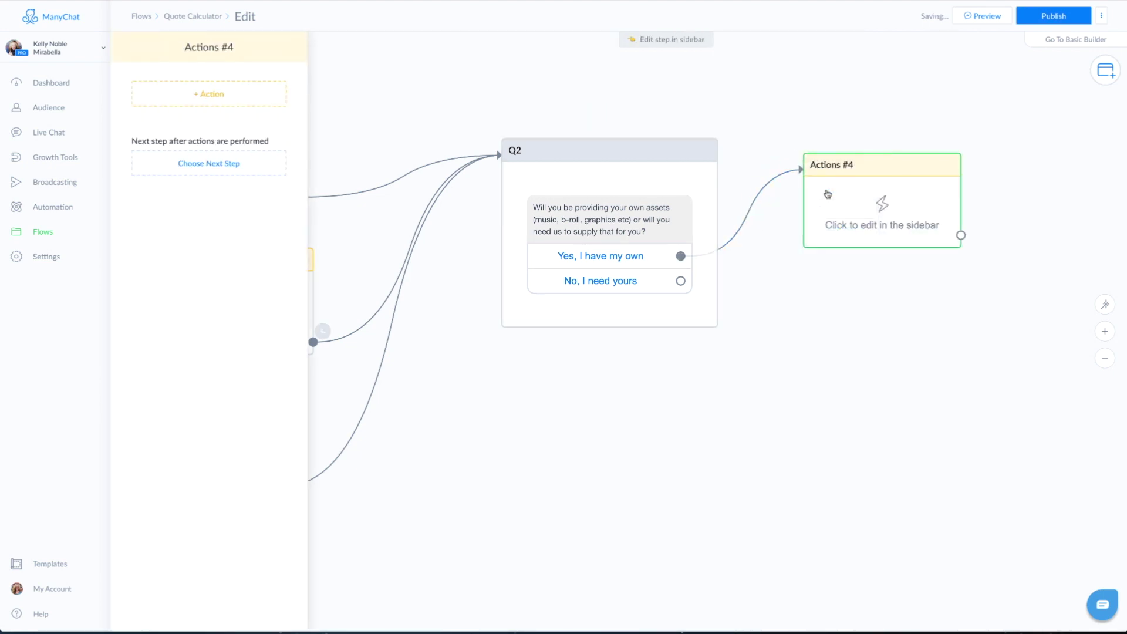
pyautogui.click(227, 103)
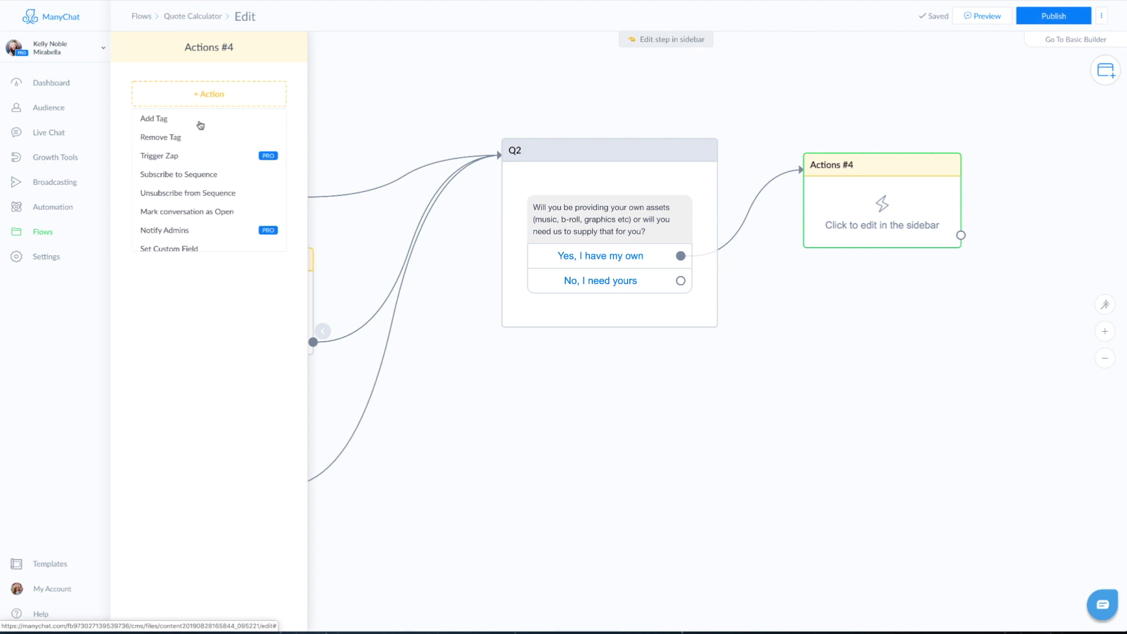
pyautogui.click(204, 248)
# Step: Configure the custom field action in Actions #4 to set Video_Assets to "Not needed"
pyautogui.click(208, 106)
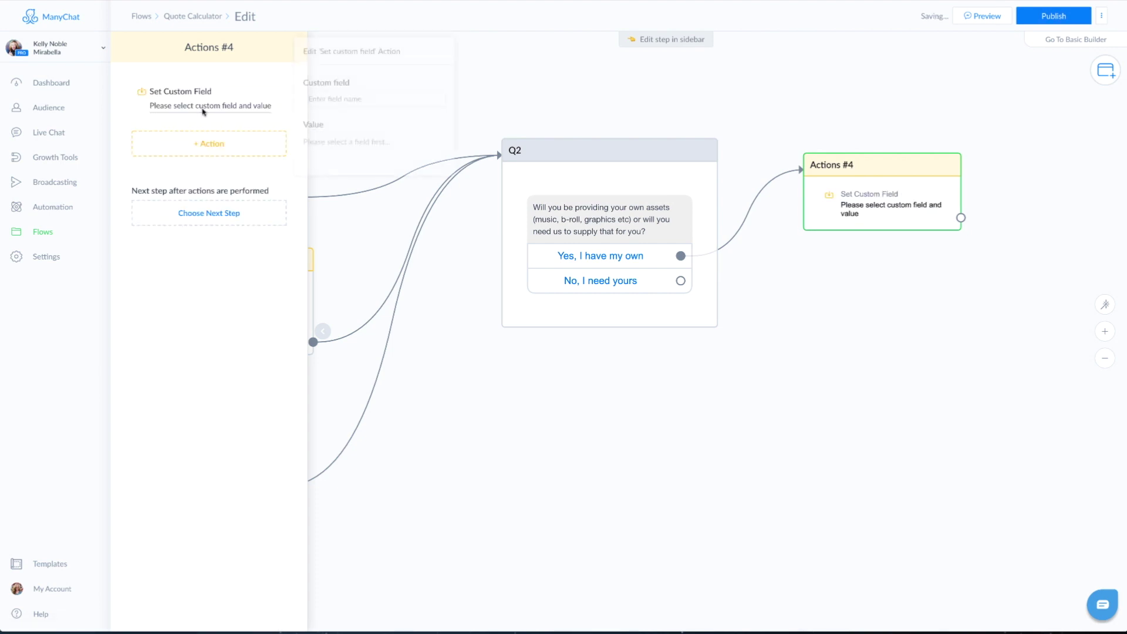
pyautogui.click(338, 99)
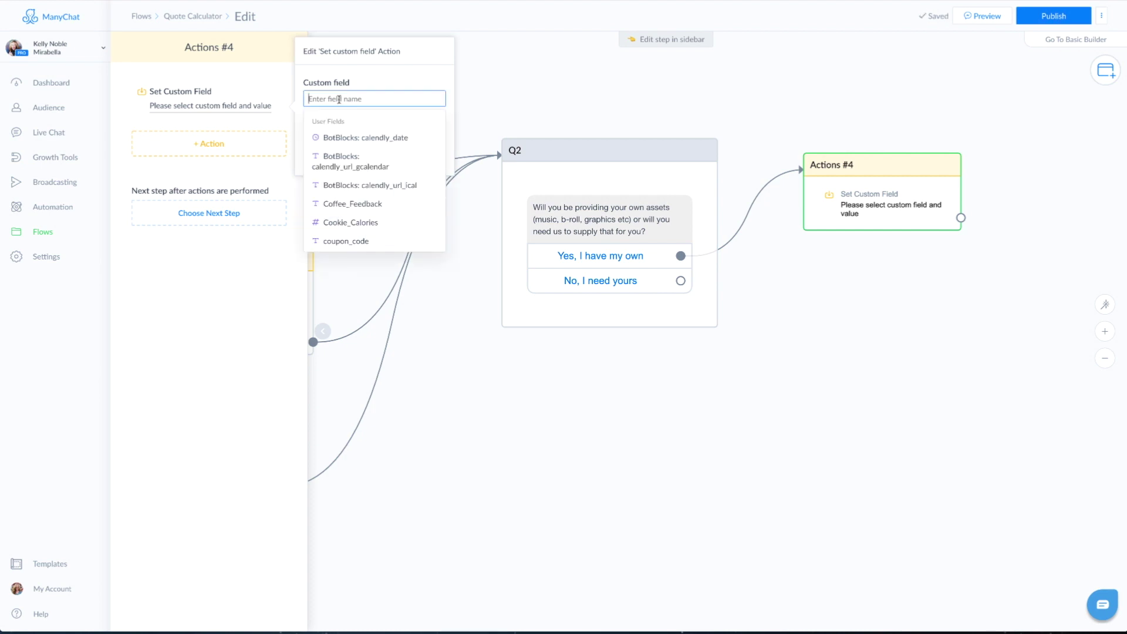
pyautogui.write('vide')
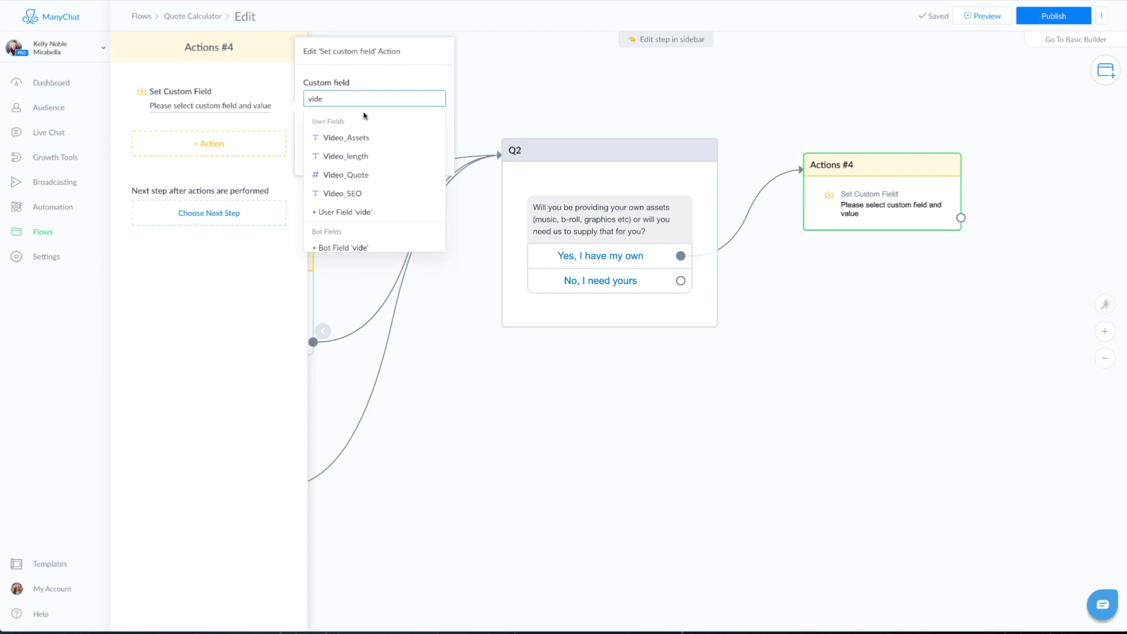
pyautogui.click(388, 139)
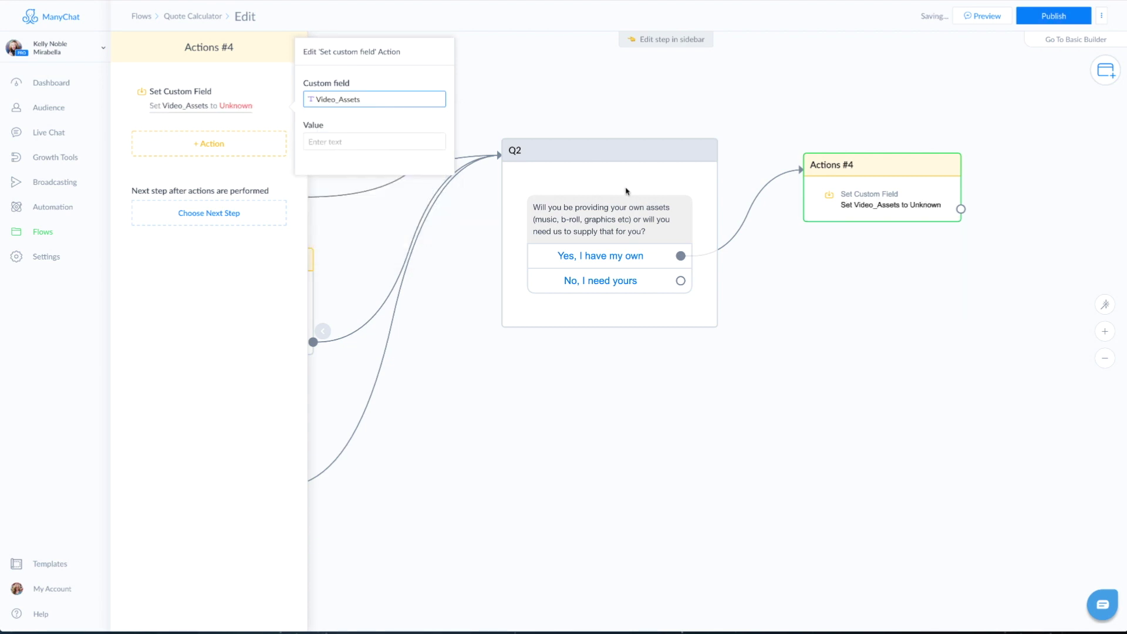
pyautogui.click(363, 143)
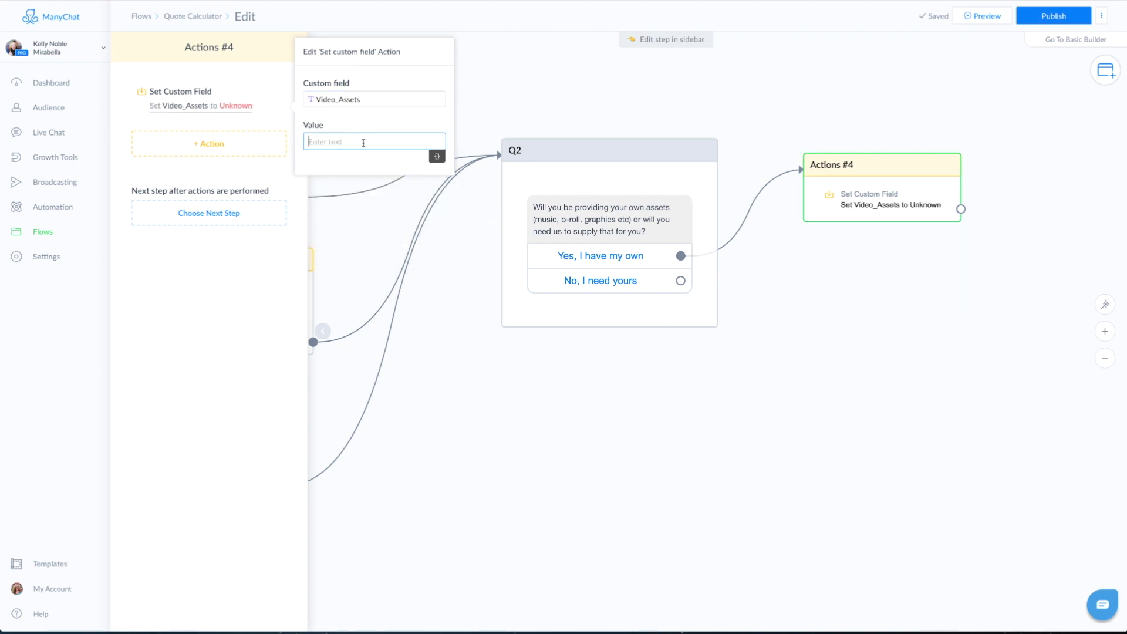
pyautogui.write('Not needed')
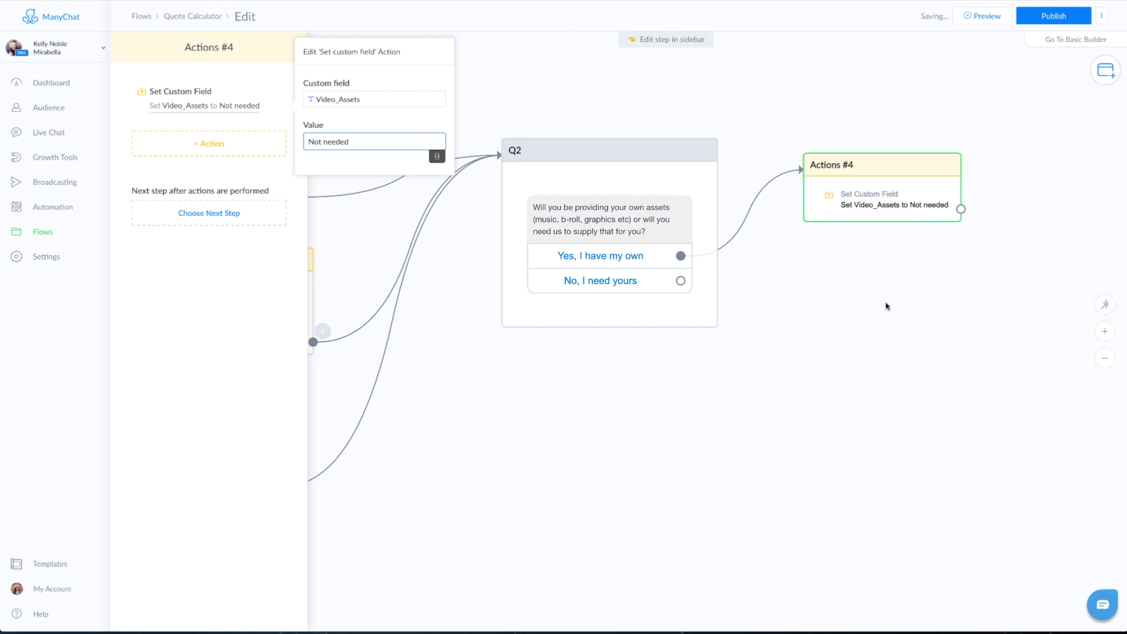
pyautogui.click(594, 296)
# Step: Connect the "No, I need yours" button to a new Actions step containing a Set Custom Field action
pyautogui.moveTo(680, 281); pyautogui.dragTo(845, 282)
pyautogui.click(870, 297)
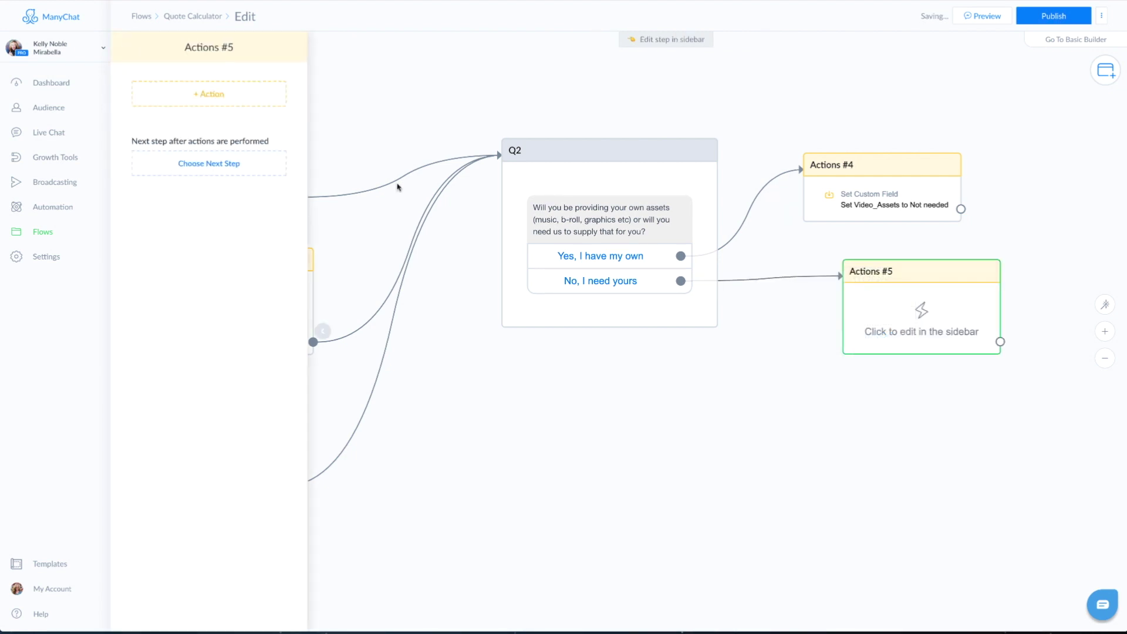
pyautogui.click(207, 103)
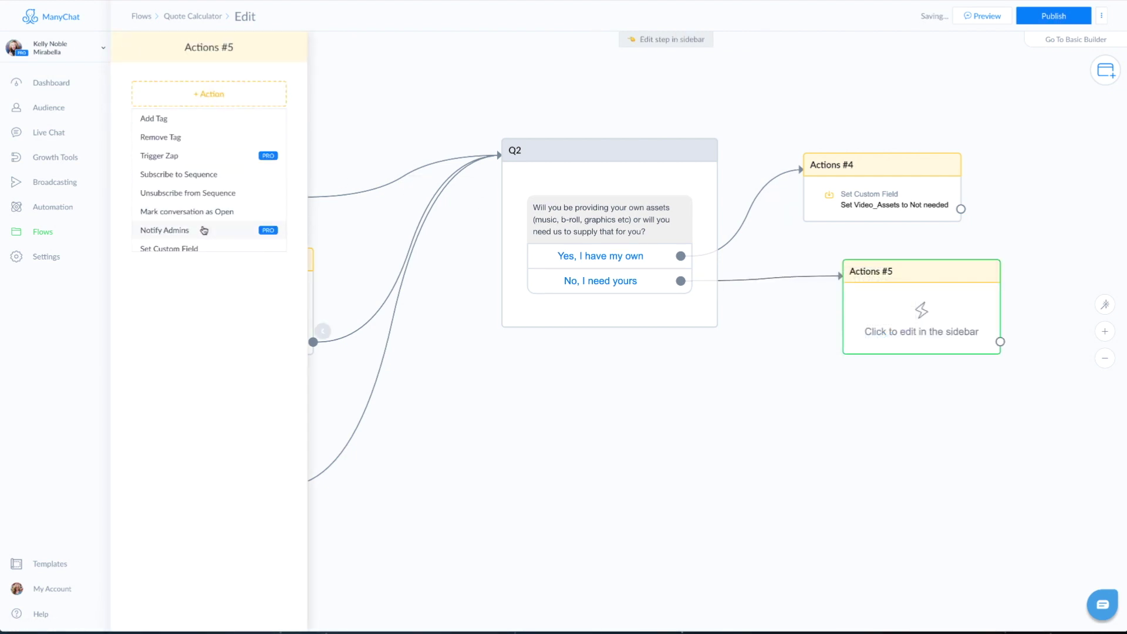
pyautogui.click(187, 249)
# Step: Configure the custom field action in Actions #5 to increase Video_Quote by 100
pyautogui.click(218, 107)
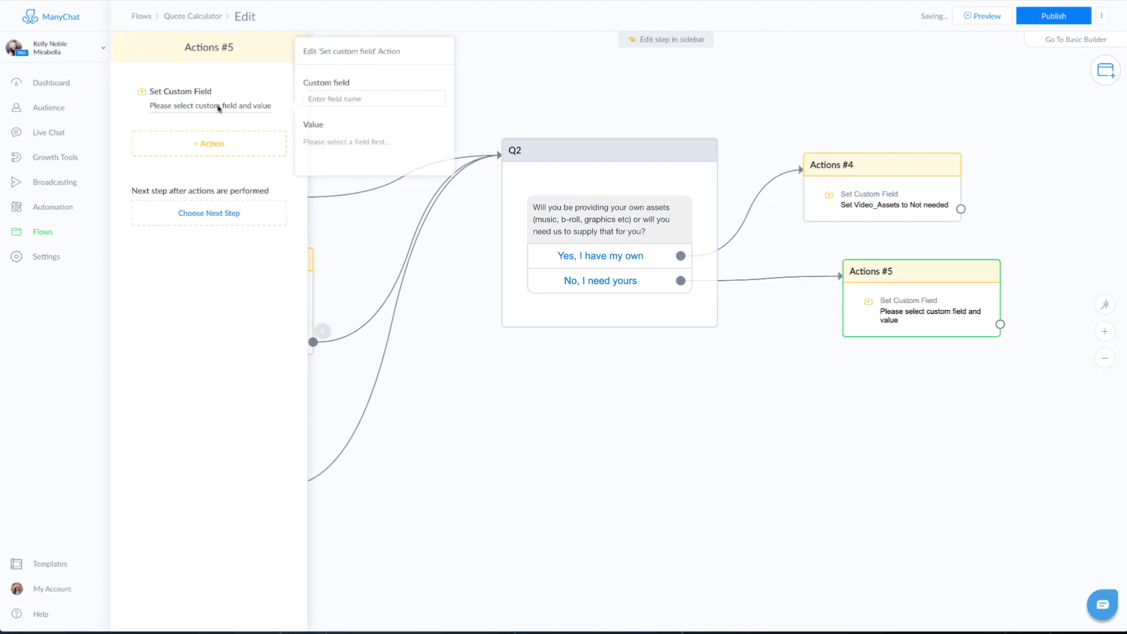
pyautogui.click(350, 146)
pyautogui.click(357, 121)
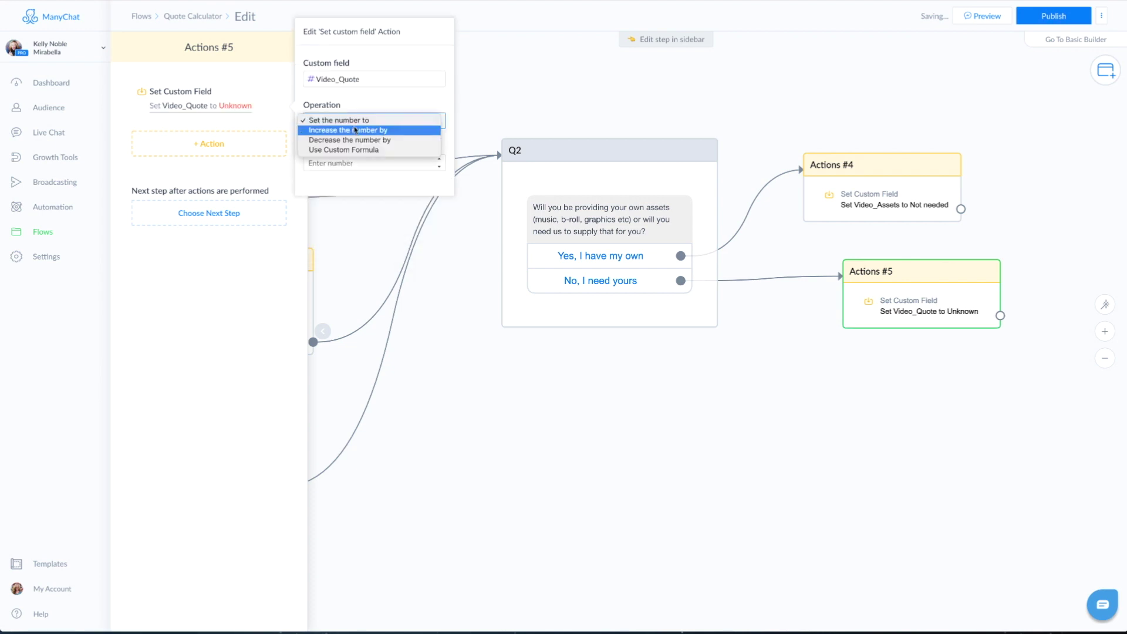
pyautogui.click(355, 129)
pyautogui.click(341, 163)
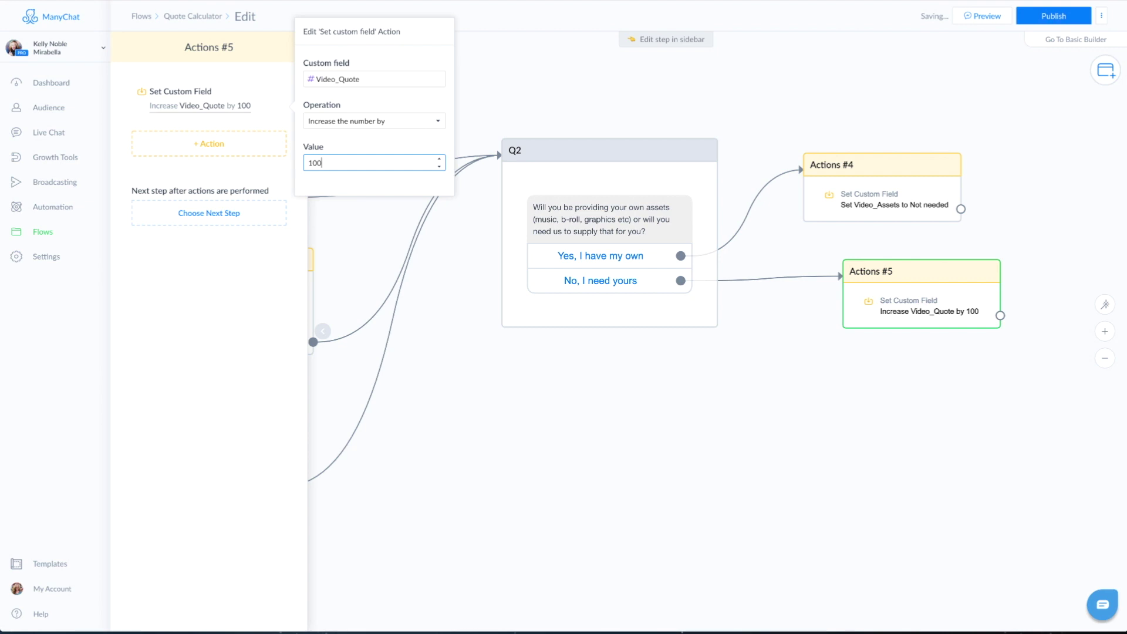
pyautogui.click(621, 368)
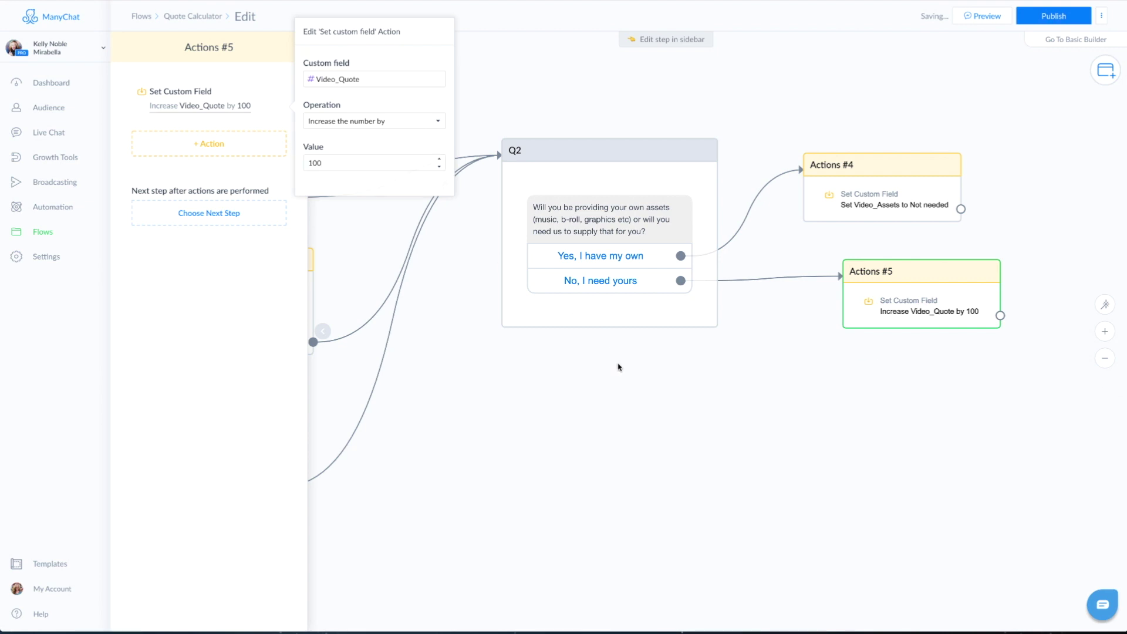
# Step: Add a second Set Custom Field action to Actions #5 that sets Video_Assets to "Need Assets"
pyautogui.click(225, 147)
pyautogui.click(203, 299)
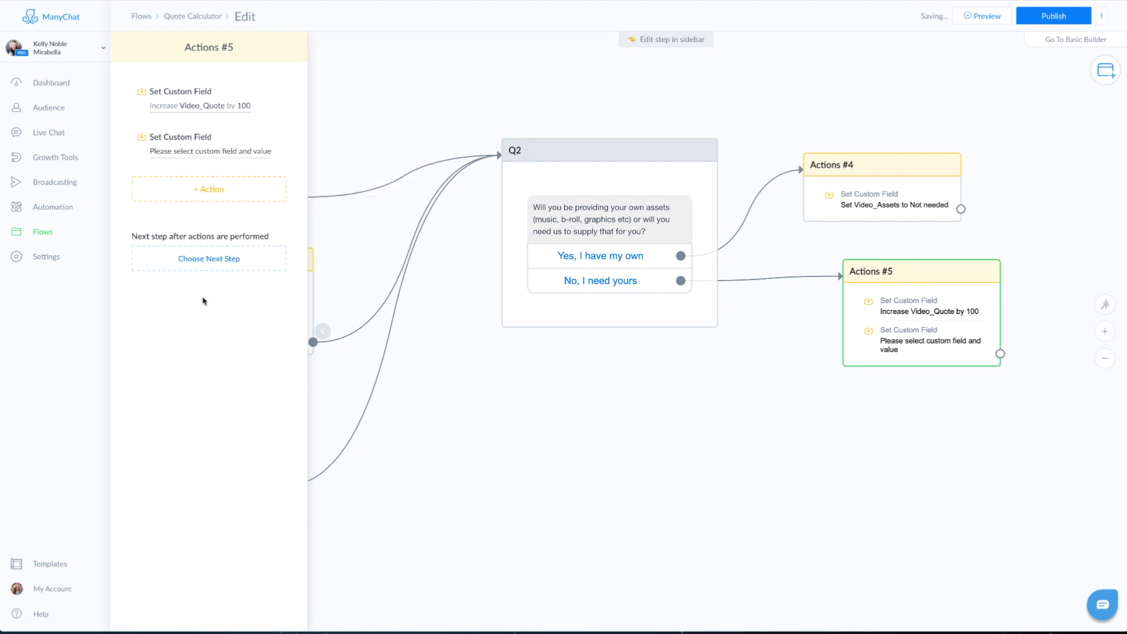
pyautogui.click(224, 152)
pyautogui.click(367, 187)
pyautogui.write('Need Assets')
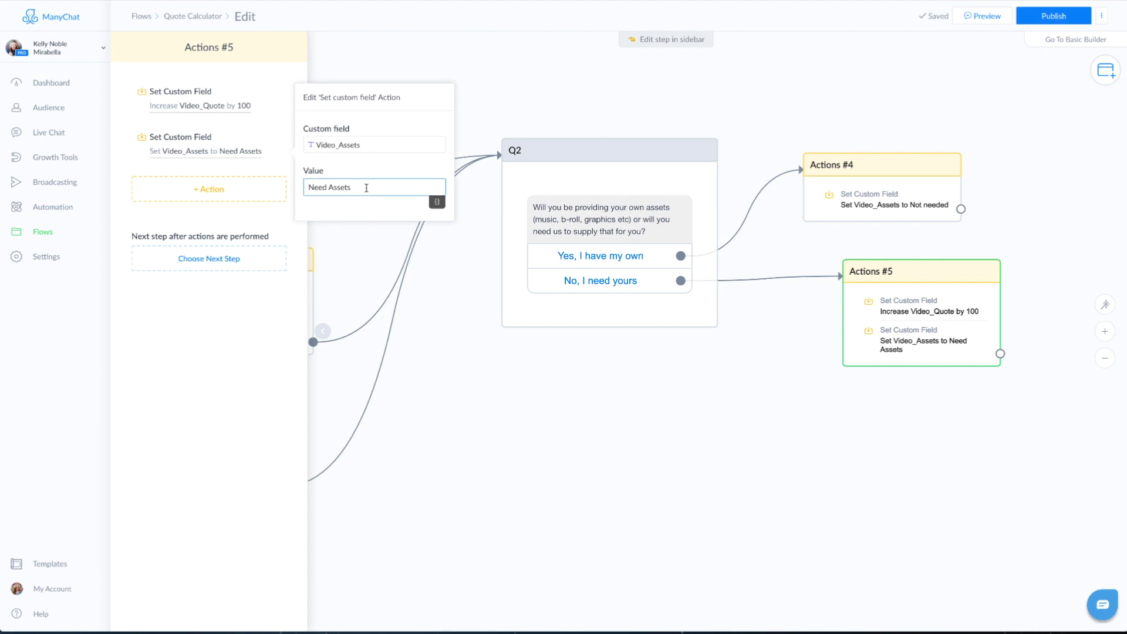
pyautogui.click(750, 462)
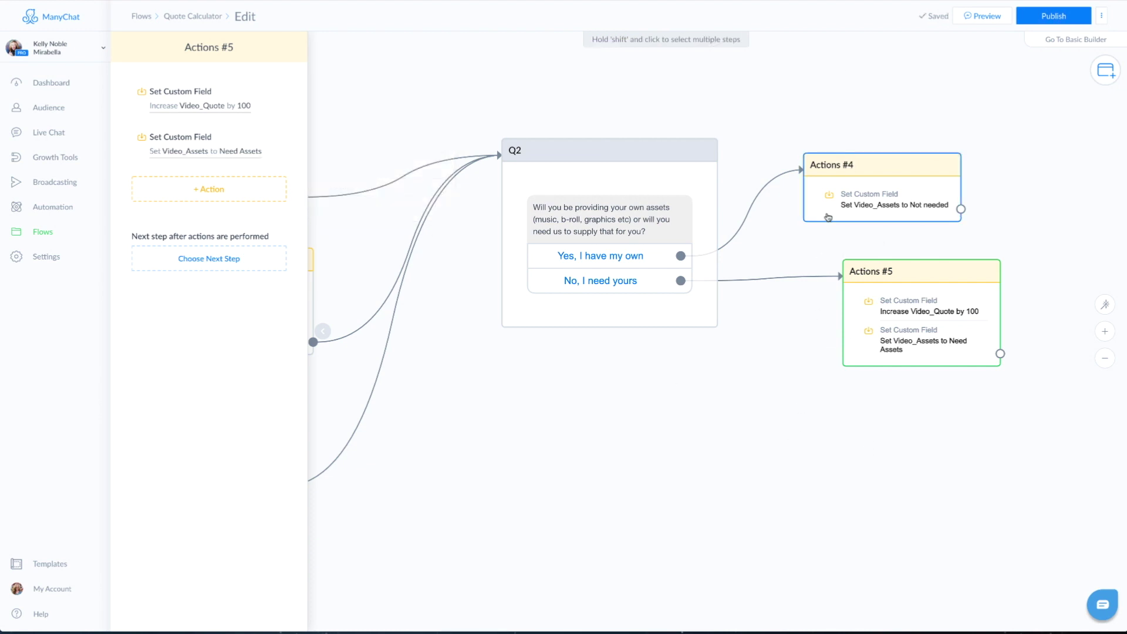
# Step: Move Actions #5 under Actions #4 and connect both to a new message Q3 asking "Would you like to include YouTube SEO: tags, title, description, and captions?"
pyautogui.moveTo(868, 271); pyautogui.dragTo(816, 269)
pyautogui.moveTo(880, 428); pyautogui.dragTo(466, 391)
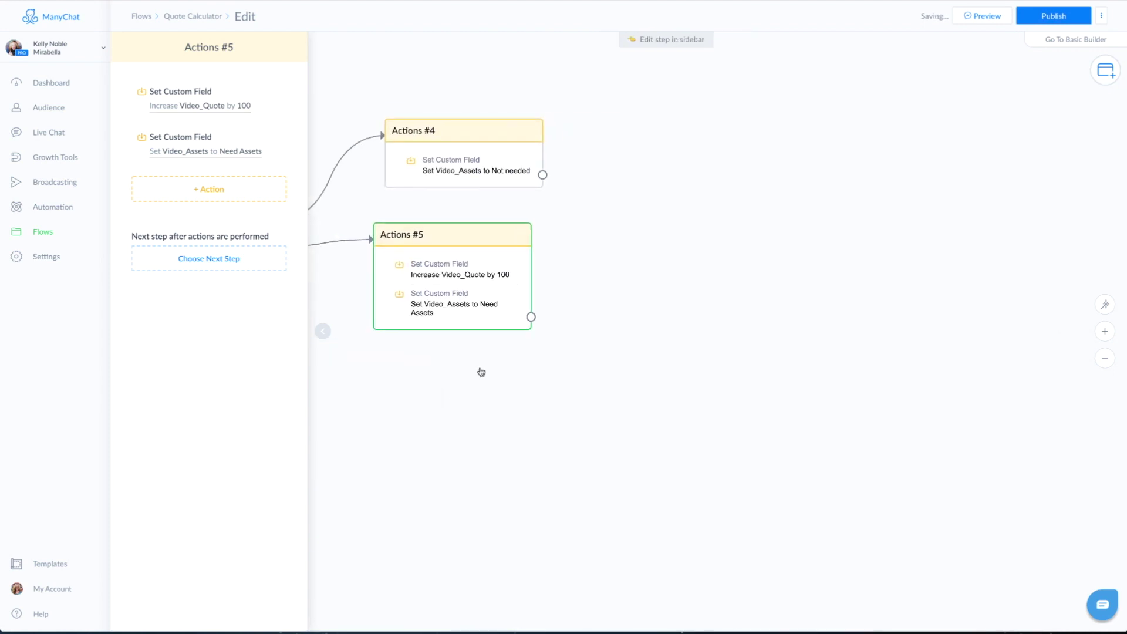
pyautogui.moveTo(542, 175); pyautogui.dragTo(683, 112)
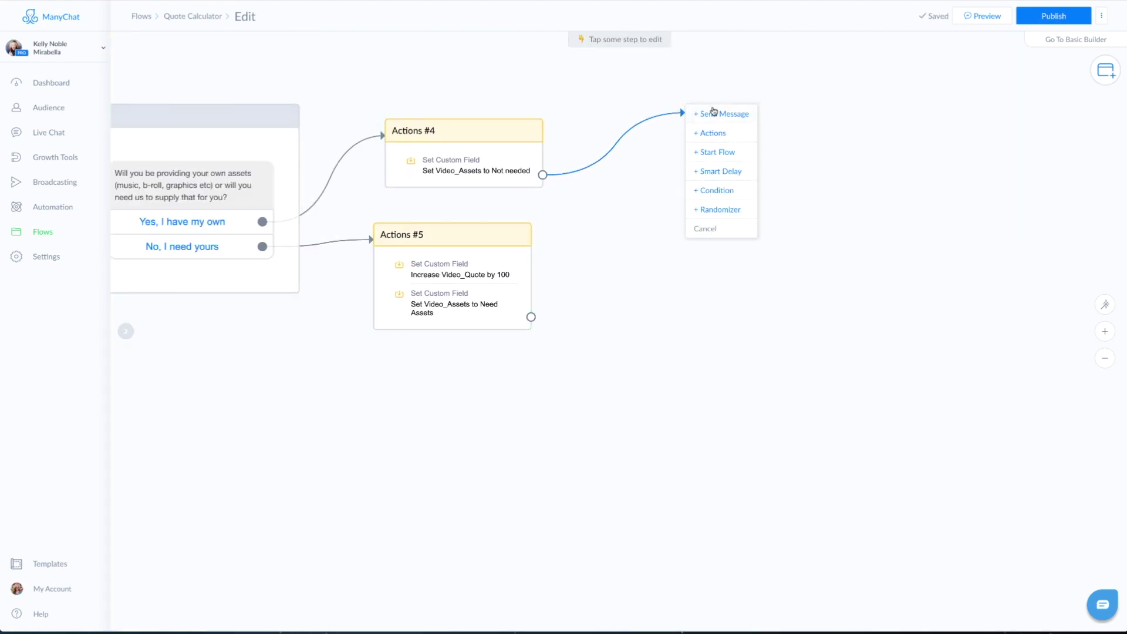
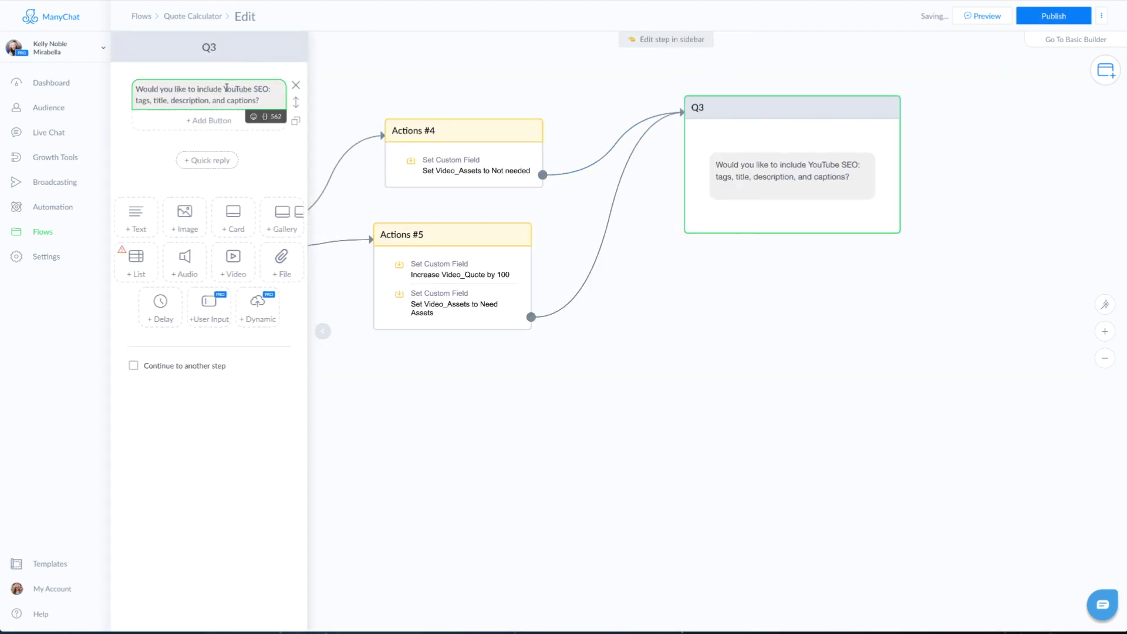
pyautogui.click(266, 99)
# Step: Add two buttons to Q3 titled "Yes Please" and "No thank You"
pyautogui.click(216, 124)
pyautogui.write('Yes Please')
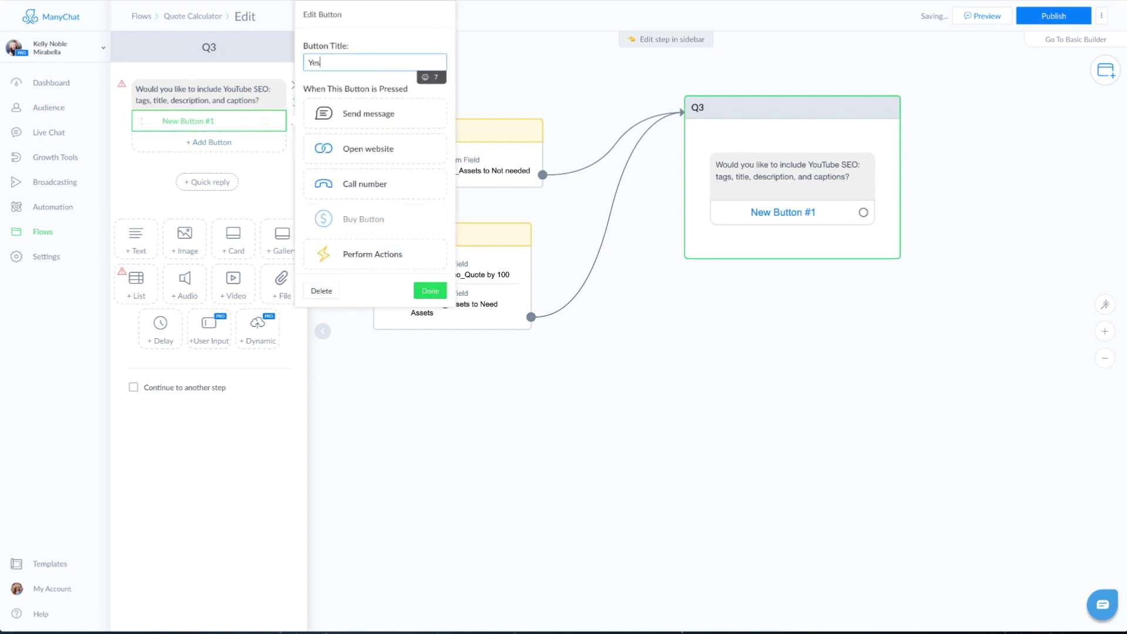
pyautogui.click(209, 143)
pyautogui.write('No thank You')
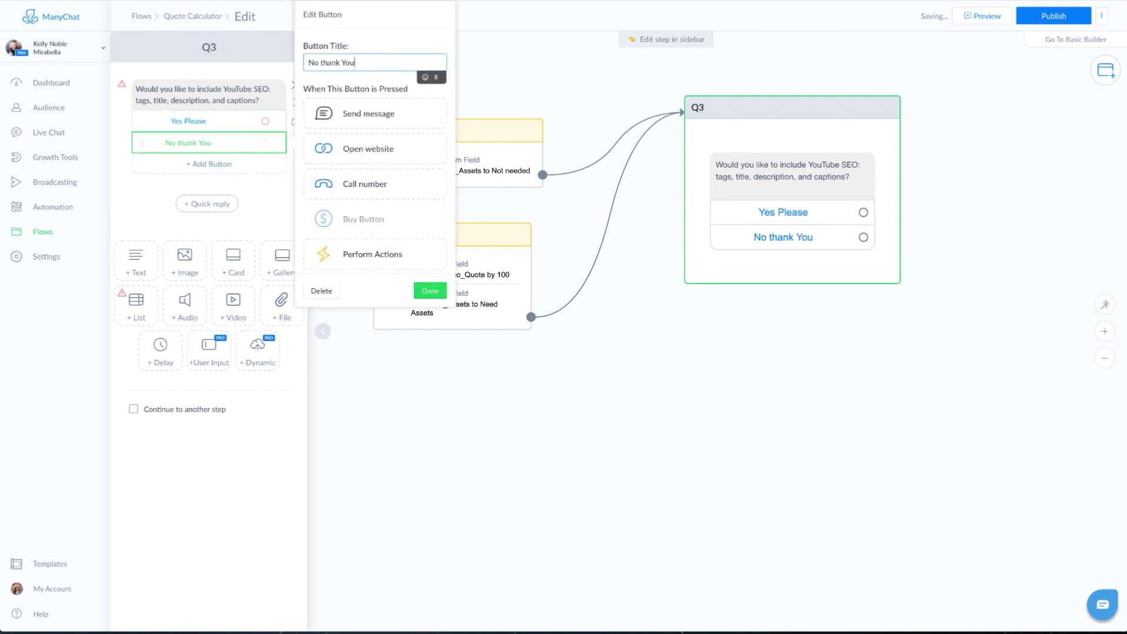
# Step: Shorten the title of Q3's second button to "No thank"
pyautogui.press('BackSpace')
pyautogui.press('BackSpace')
pyautogui.press('BackSpace')
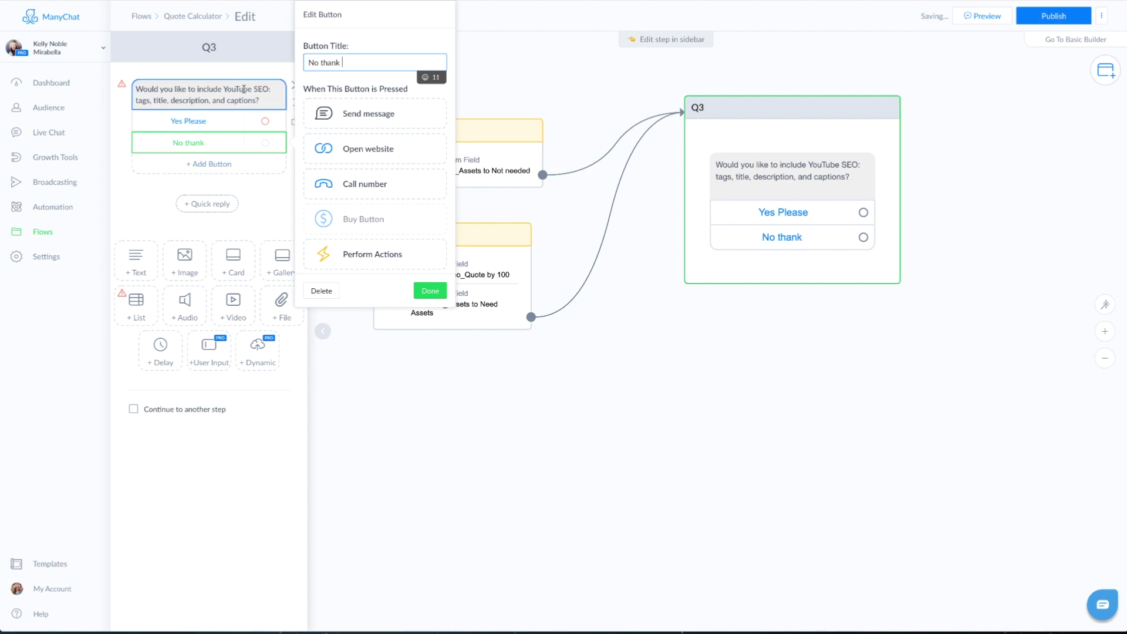
# Step: Append the price lines "Yes = $100" and "No = 0" below the question text in Q3
pyautogui.click(243, 88)
pyautogui.press('Return')
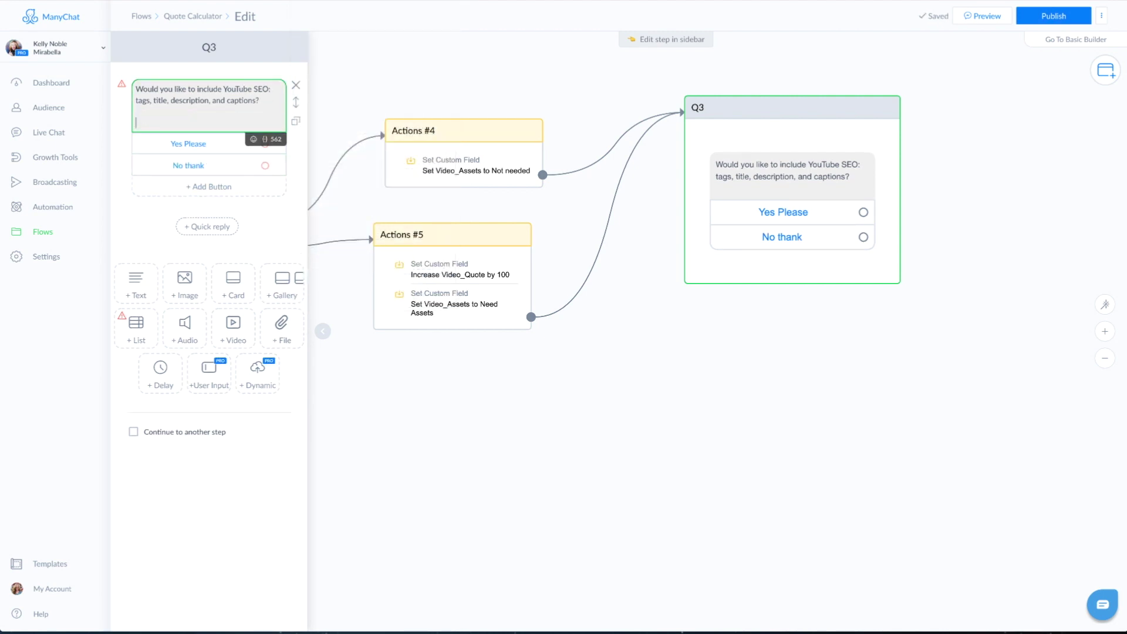
pyautogui.write('Yes = ')
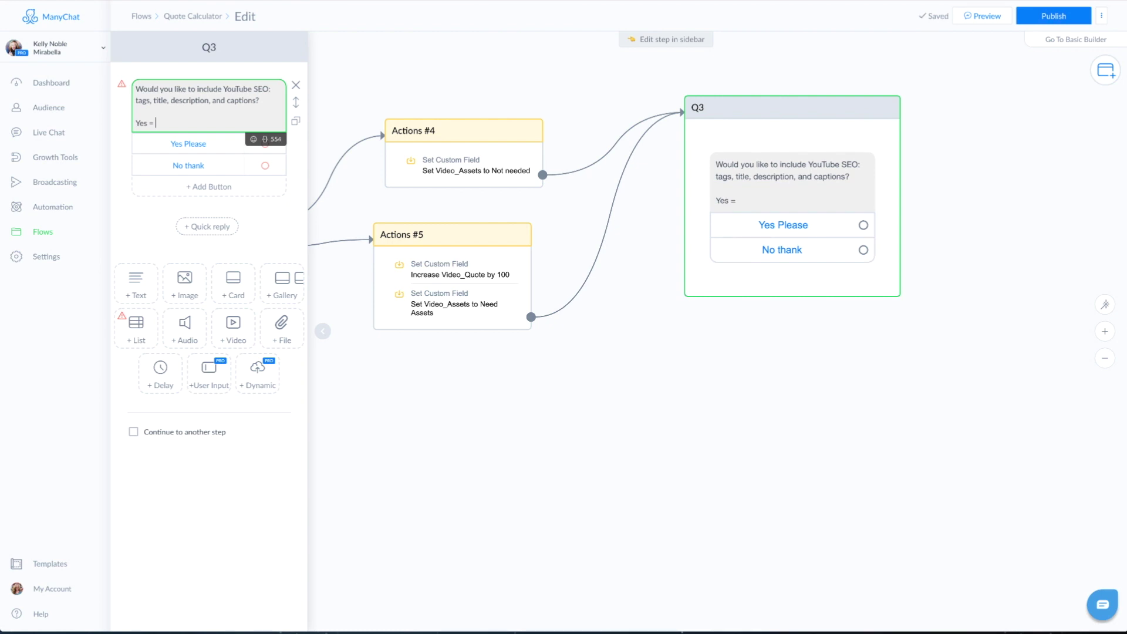
pyautogui.write('$100')
pyautogui.press('Return')
pyautogui.write('No = 0')
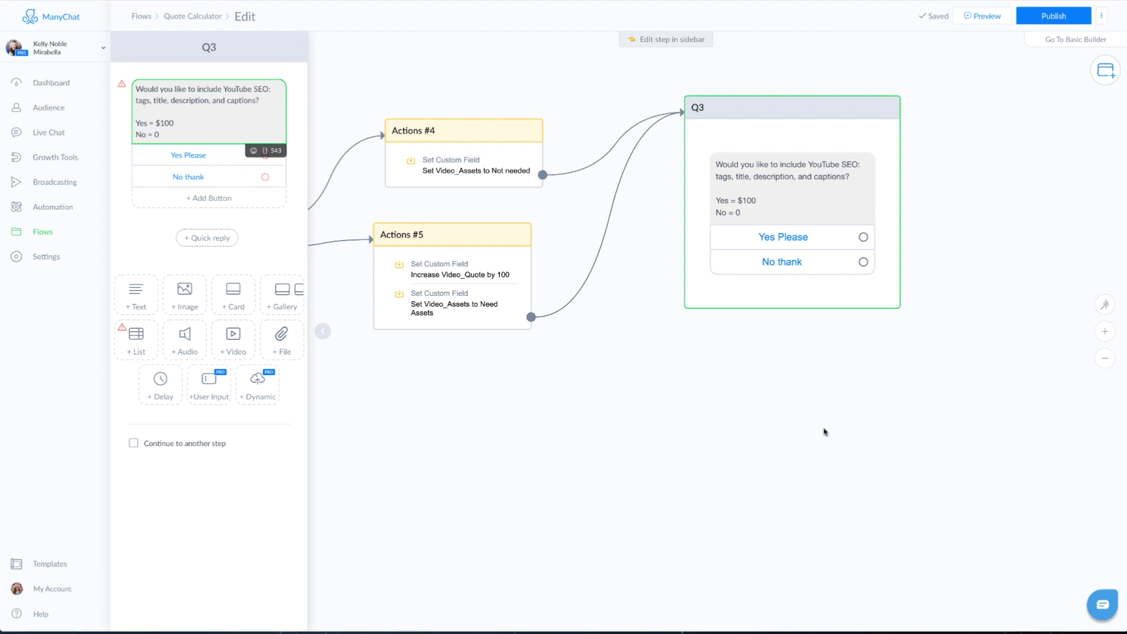
# Step: Connect Q3's "Yes Please" button to a new Actions step and add a Set Custom Field action to it
pyautogui.moveTo(1001, 369); pyautogui.dragTo(639, 334)
pyautogui.moveTo(500, 204); pyautogui.dragTo(606, 130)
pyautogui.click(640, 148)
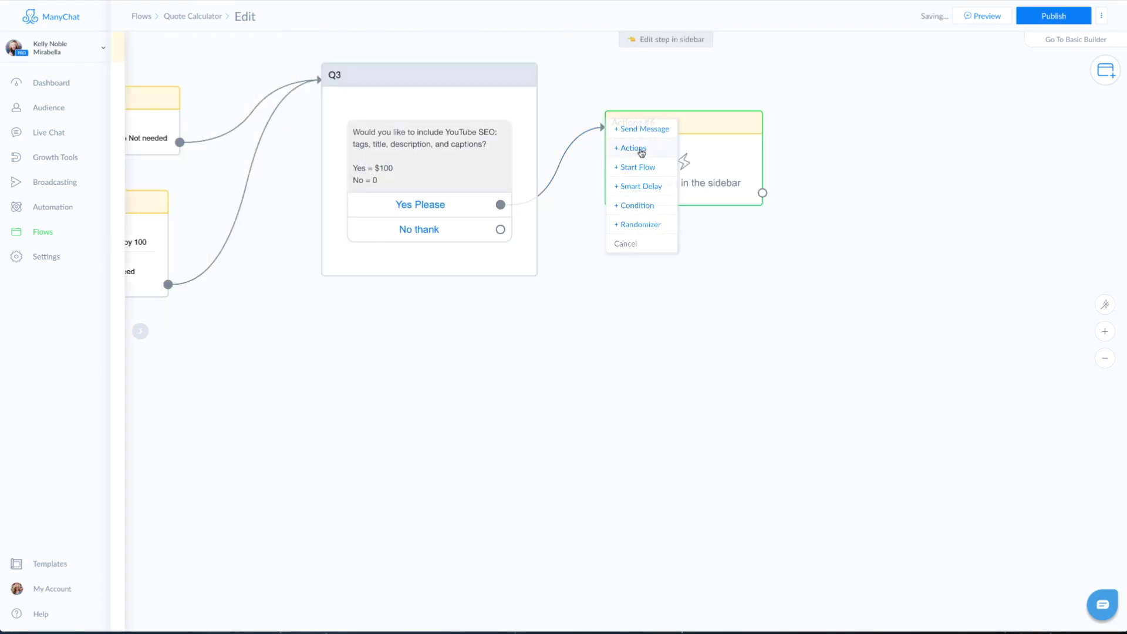
pyautogui.click(209, 98)
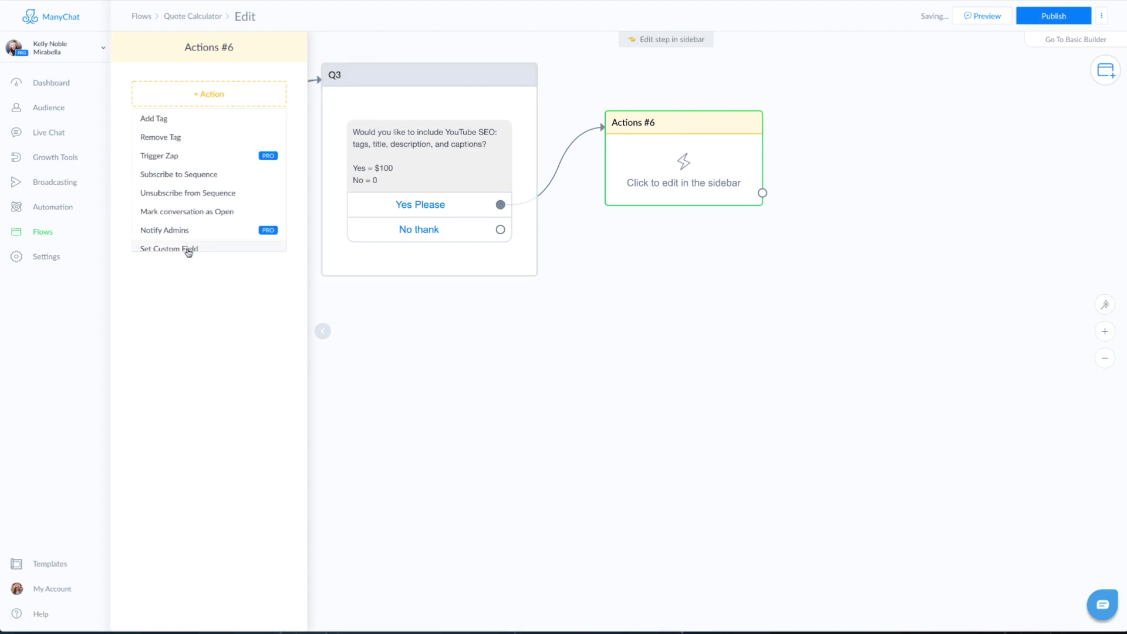
pyautogui.click(188, 250)
# Step: Configure the custom field action in Actions #6 to increase Video_Quote by 100
pyautogui.click(212, 112)
pyautogui.click(365, 94)
pyautogui.write('vide')
pyautogui.click(364, 175)
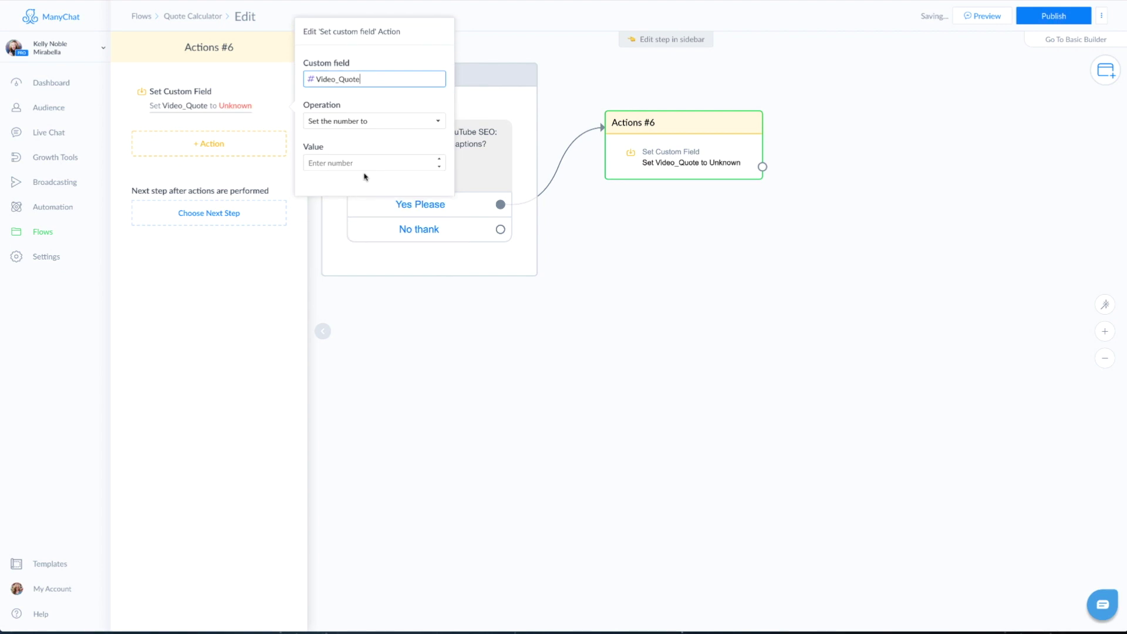
pyautogui.click(343, 124)
pyautogui.click(341, 130)
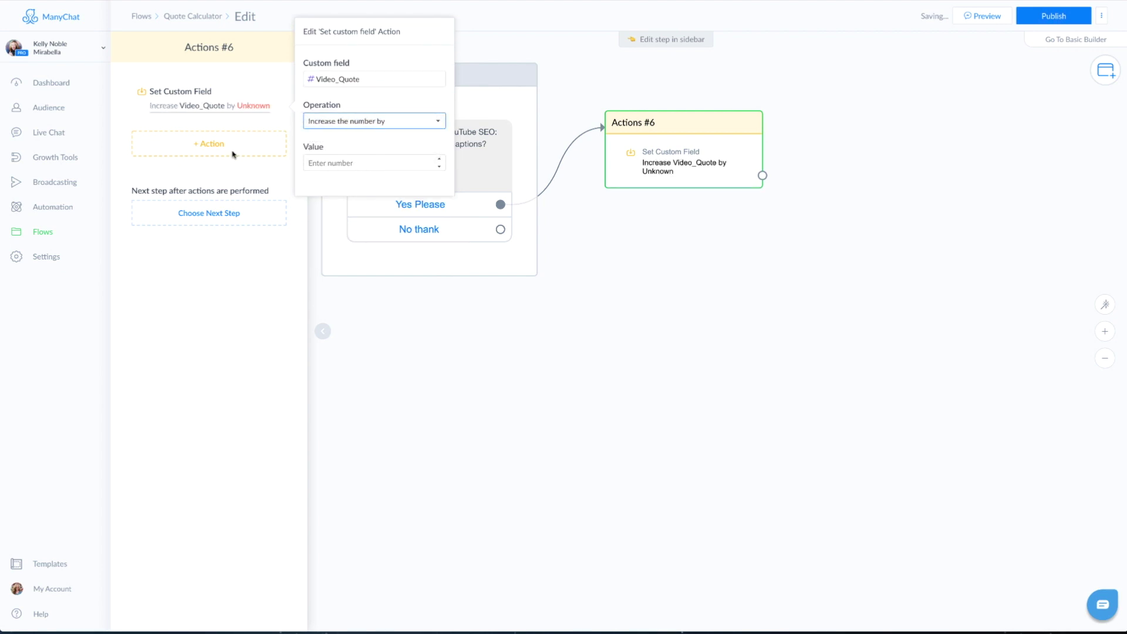
pyautogui.click(354, 163)
pyautogui.write('100')
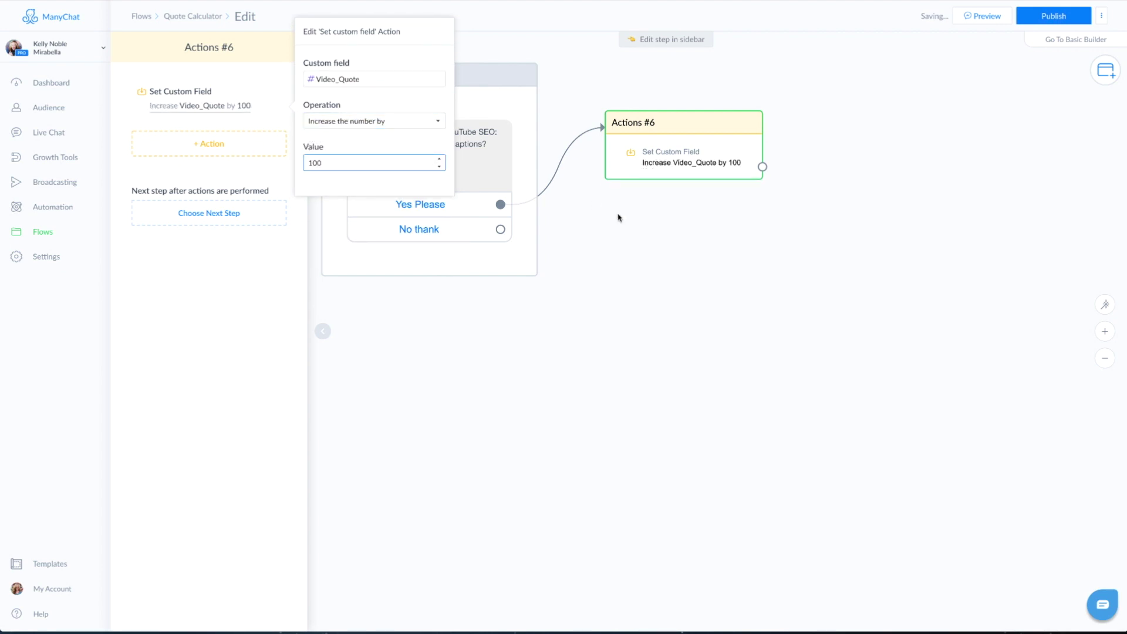
# Step: Add a second Set Custom Field action to Actions #6 that sets Video_SEO to "Yes, SEO needed."
pyautogui.click(173, 147)
pyautogui.click(208, 148)
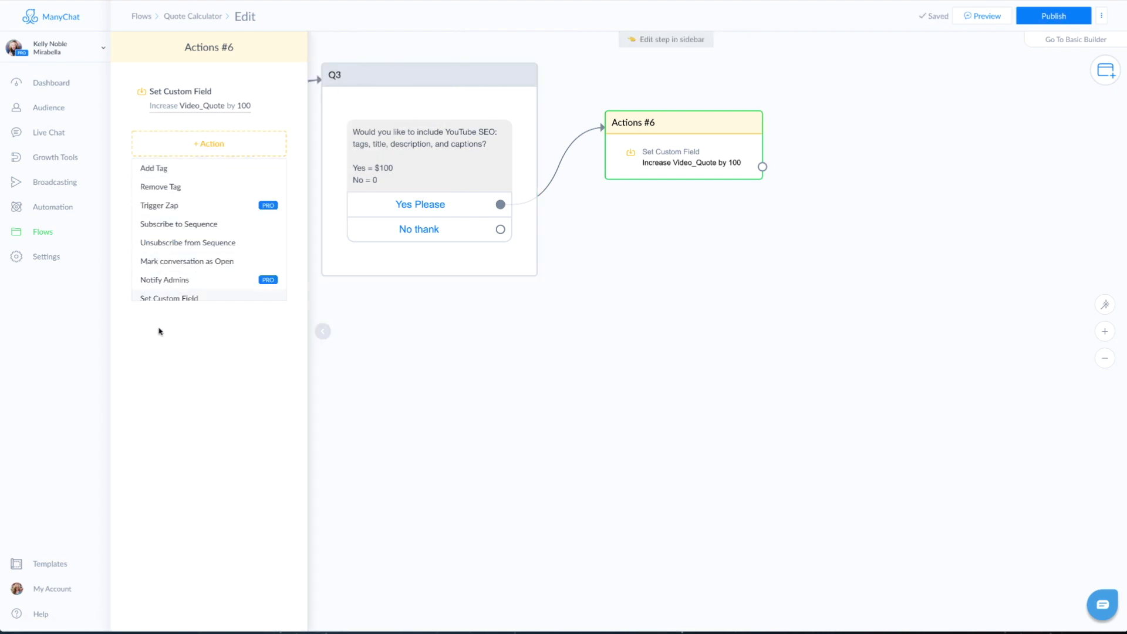
pyautogui.click(166, 300)
pyautogui.click(200, 153)
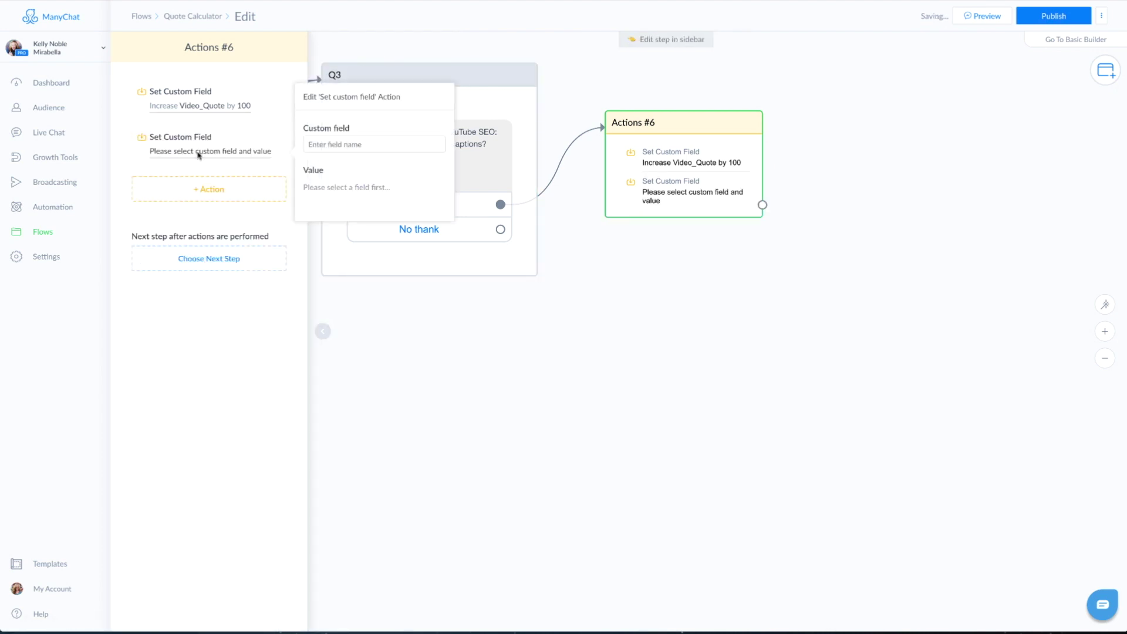
pyautogui.click(331, 144)
pyautogui.write('vide')
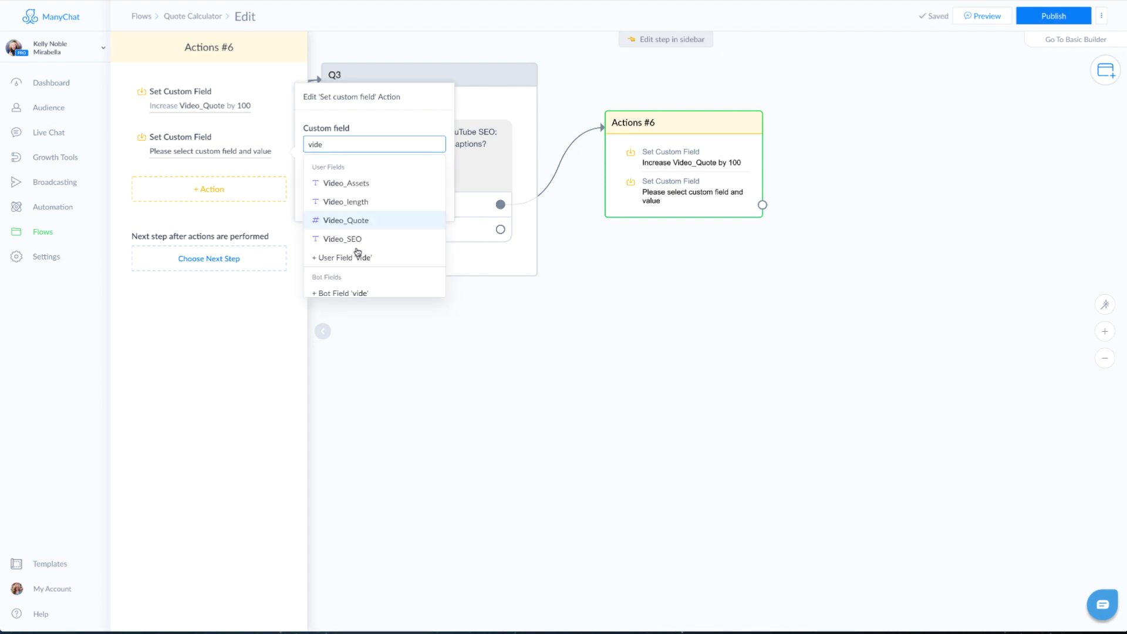
pyautogui.click(357, 236)
pyautogui.click(331, 186)
pyautogui.write('Yes, SEO needed.')
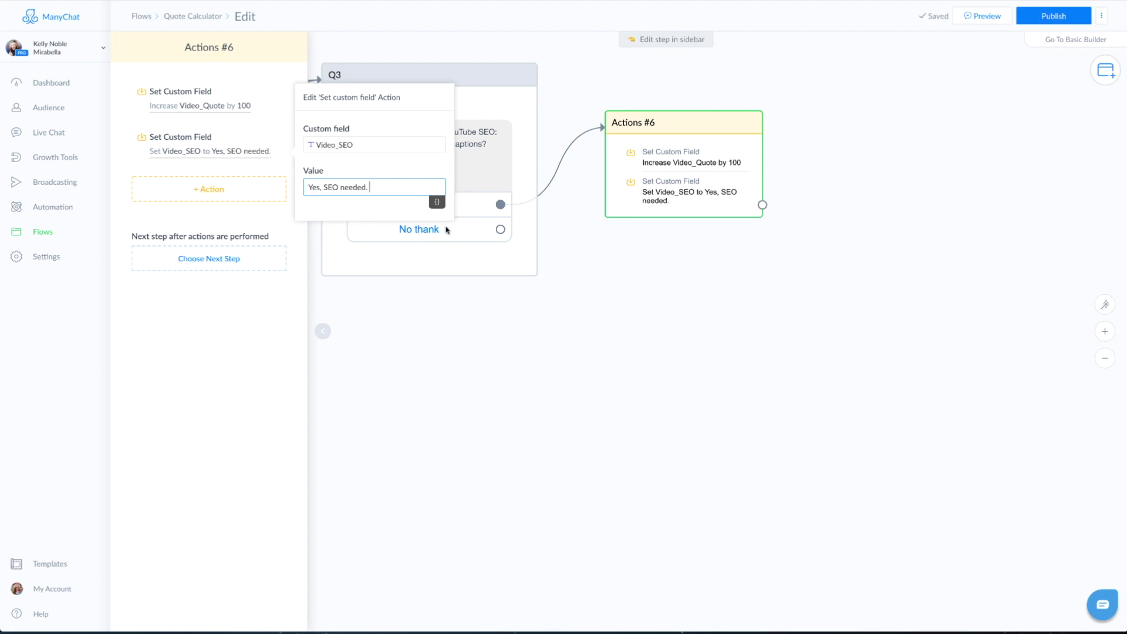
# Step: Retitle Q3's second button "No thanks" and connect it to a new Actions step below Actions #6
pyautogui.click(500, 235)
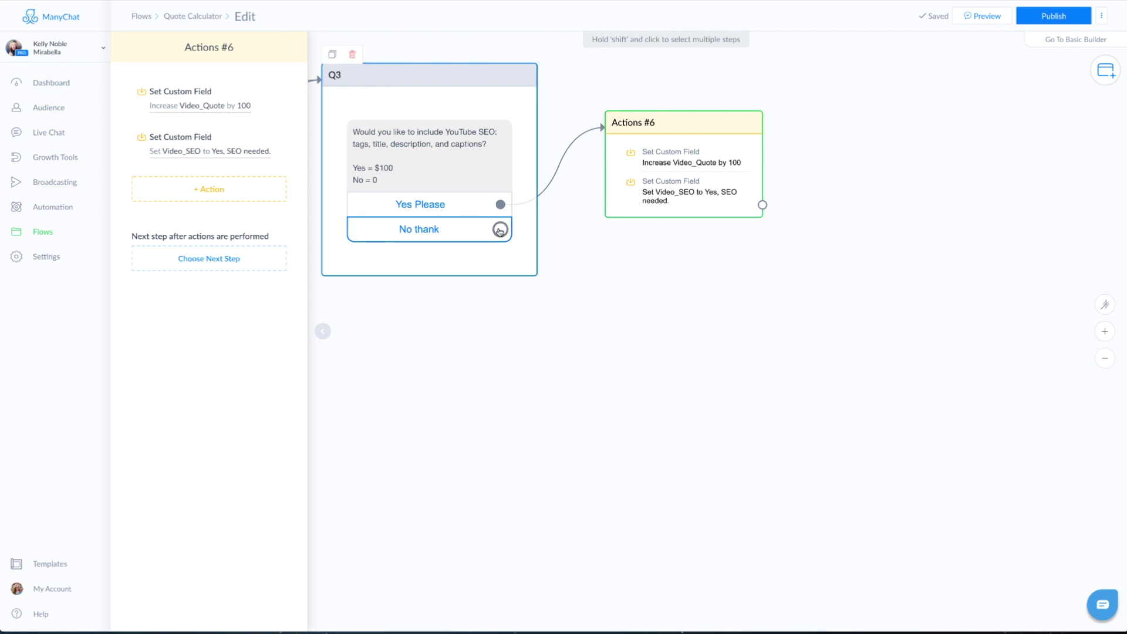
pyautogui.click(435, 231)
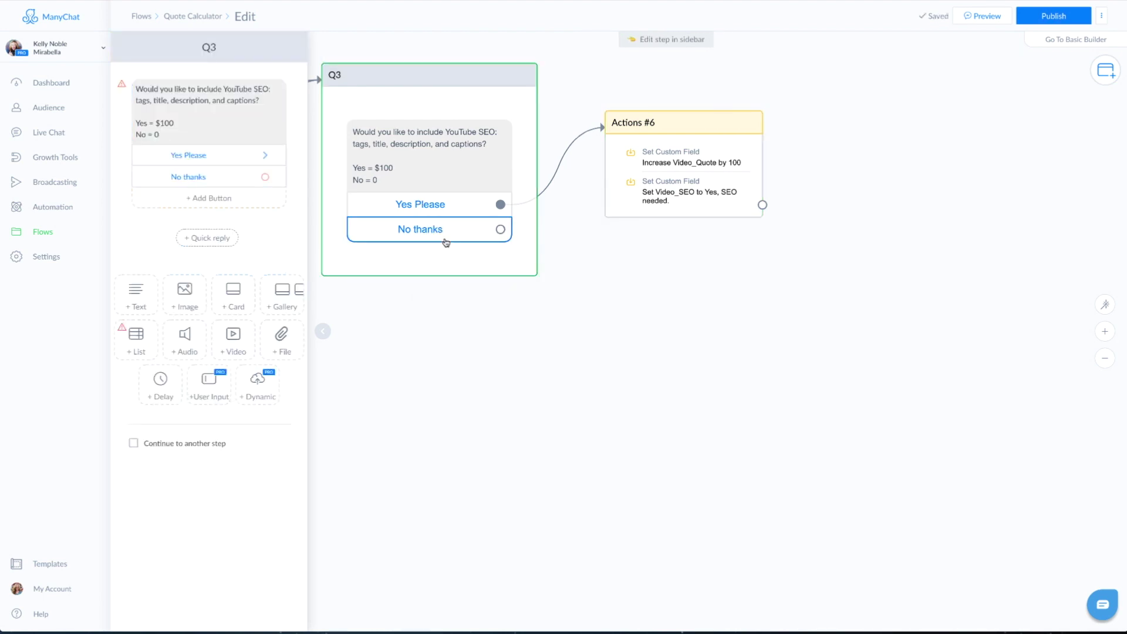
pyautogui.moveTo(502, 229); pyautogui.dragTo(639, 313)
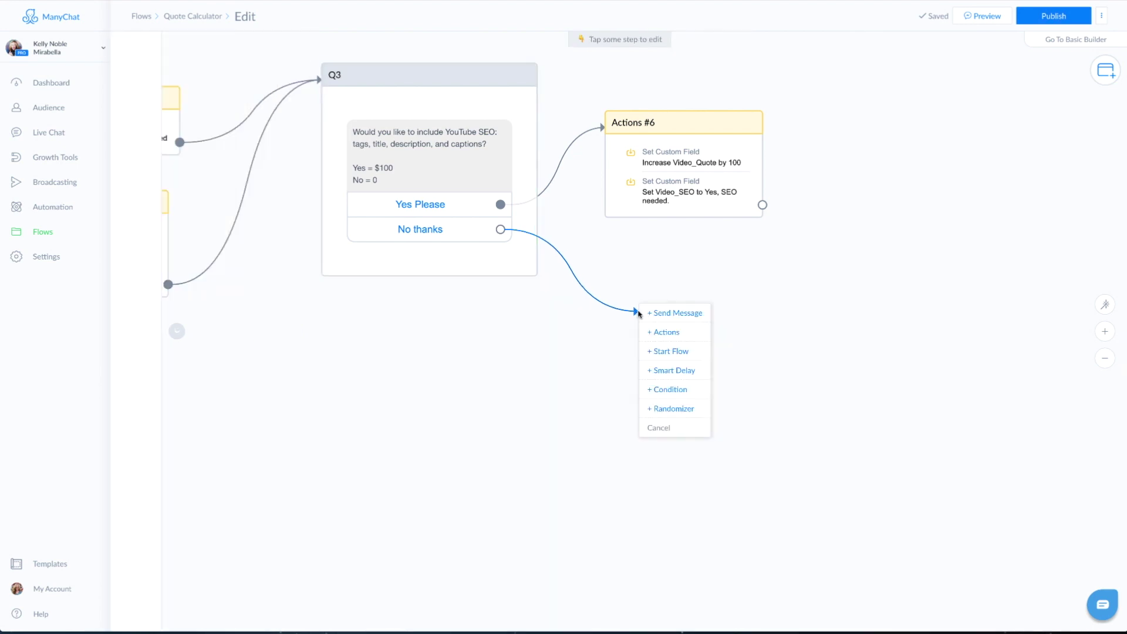
pyautogui.click(674, 333)
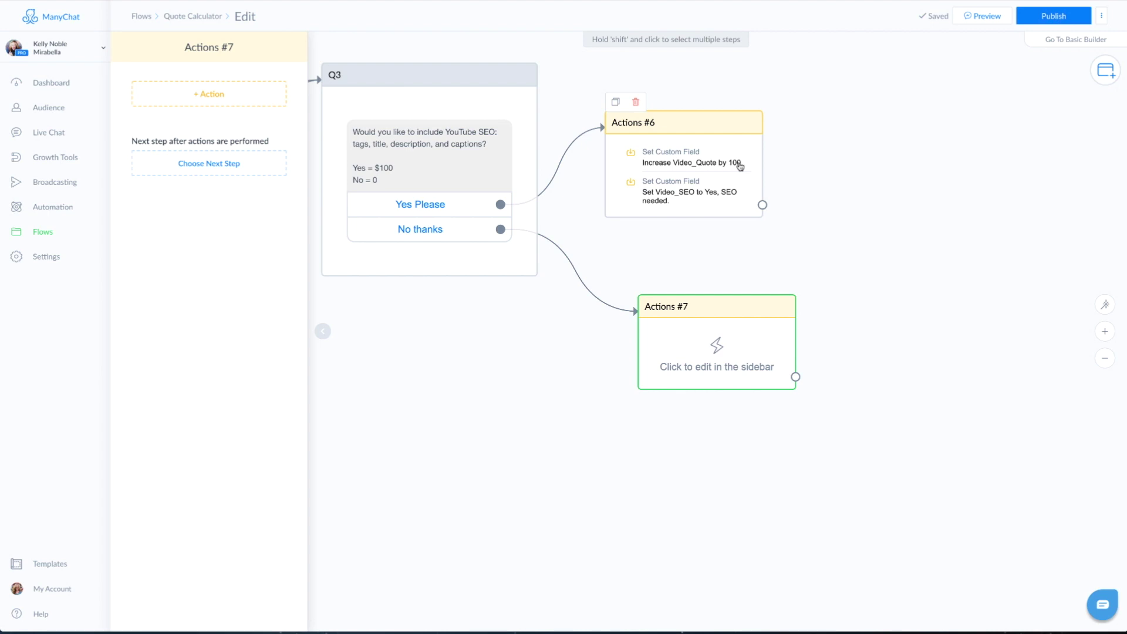
# Step: Add a Set Custom Field action to Actions #7 that sets Video_SEO to "No SEO needed"
pyautogui.click(188, 98)
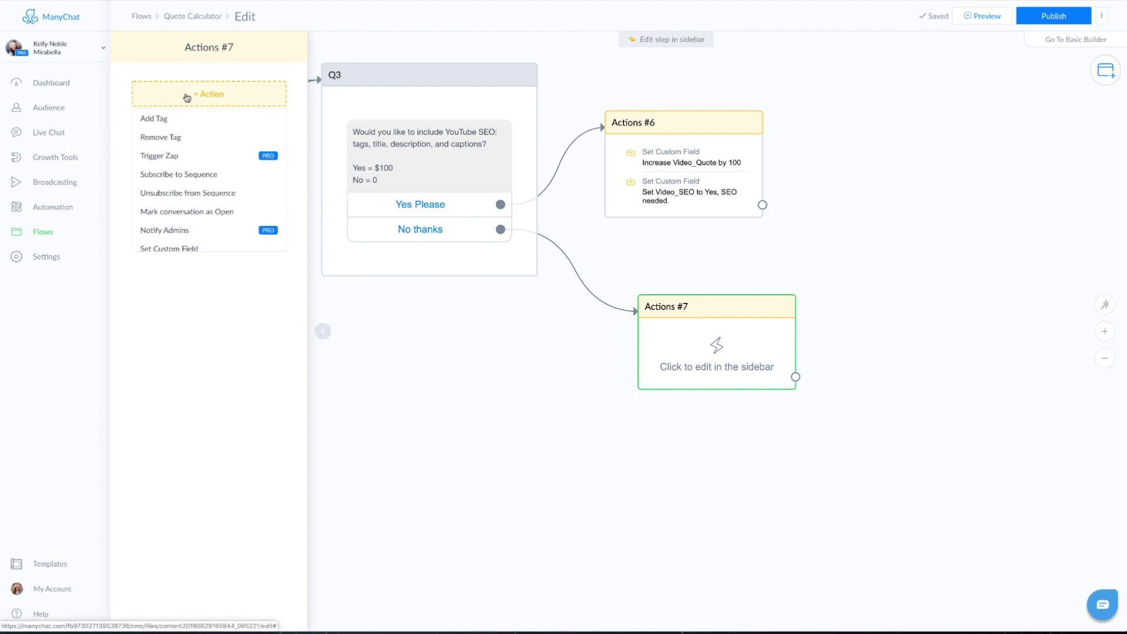
pyautogui.click(199, 247)
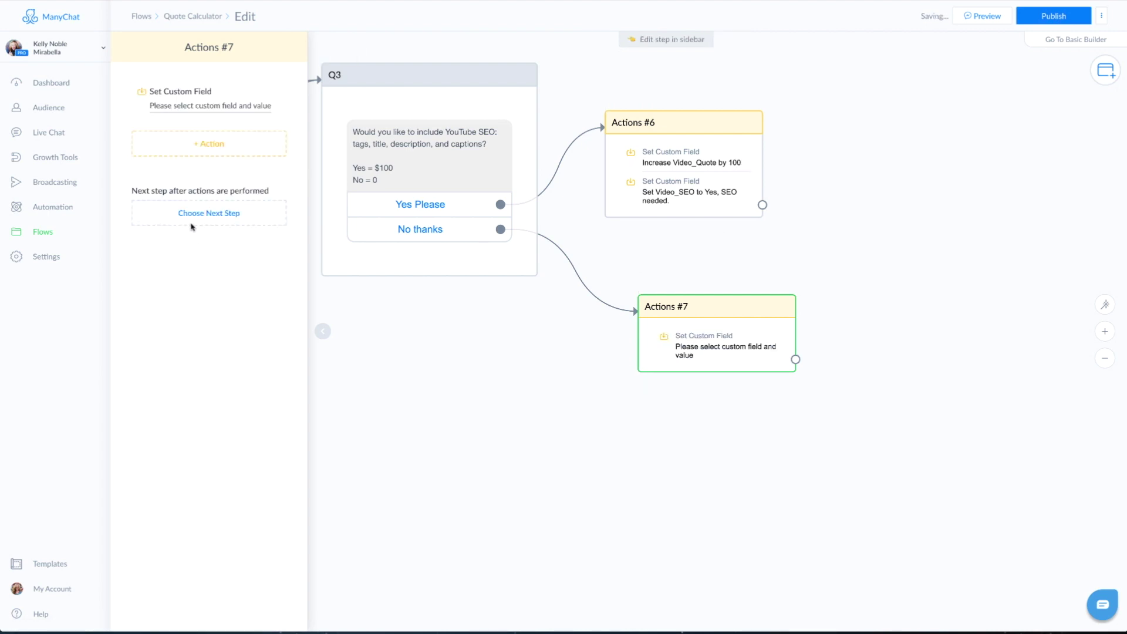
pyautogui.click(196, 107)
pyautogui.click(333, 99)
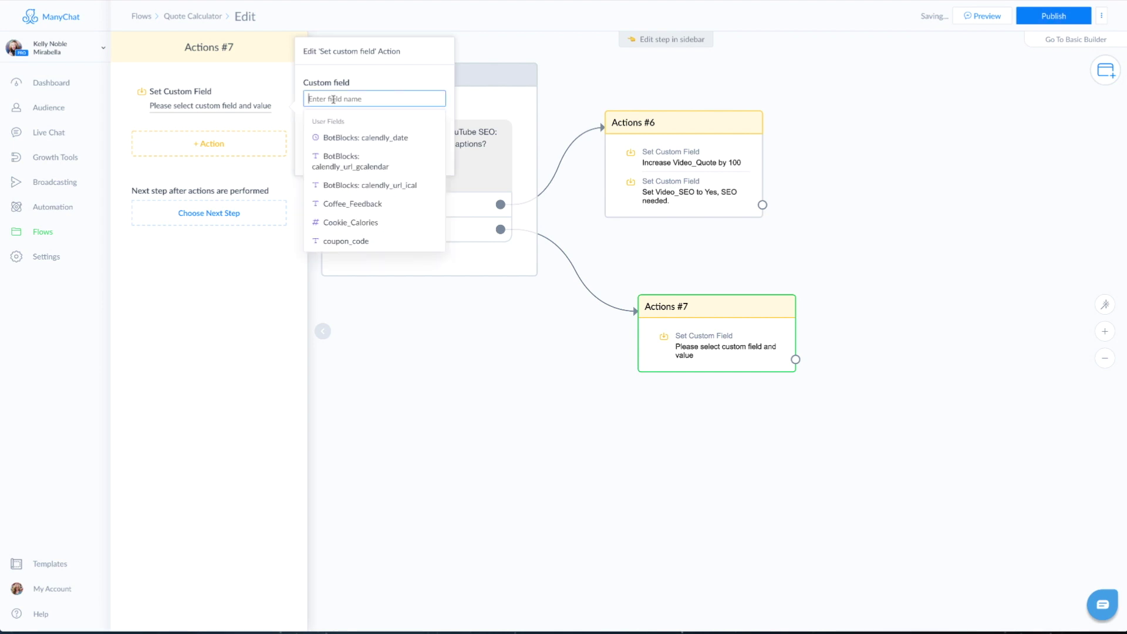
pyautogui.click(353, 200)
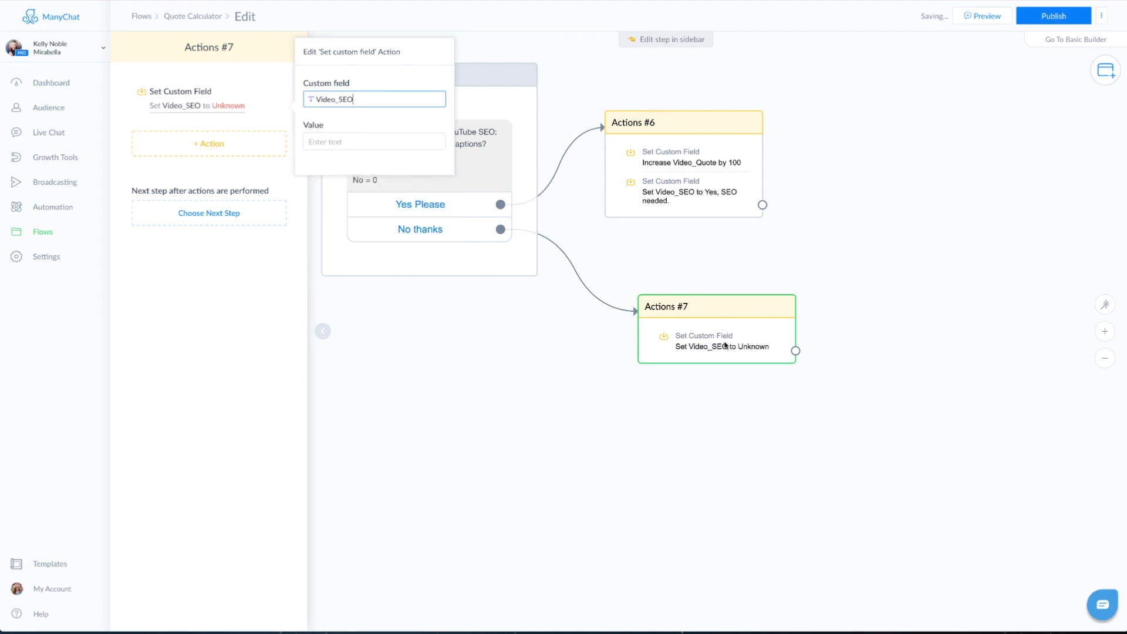
pyautogui.click(356, 141)
pyautogui.write('No SEO needed')
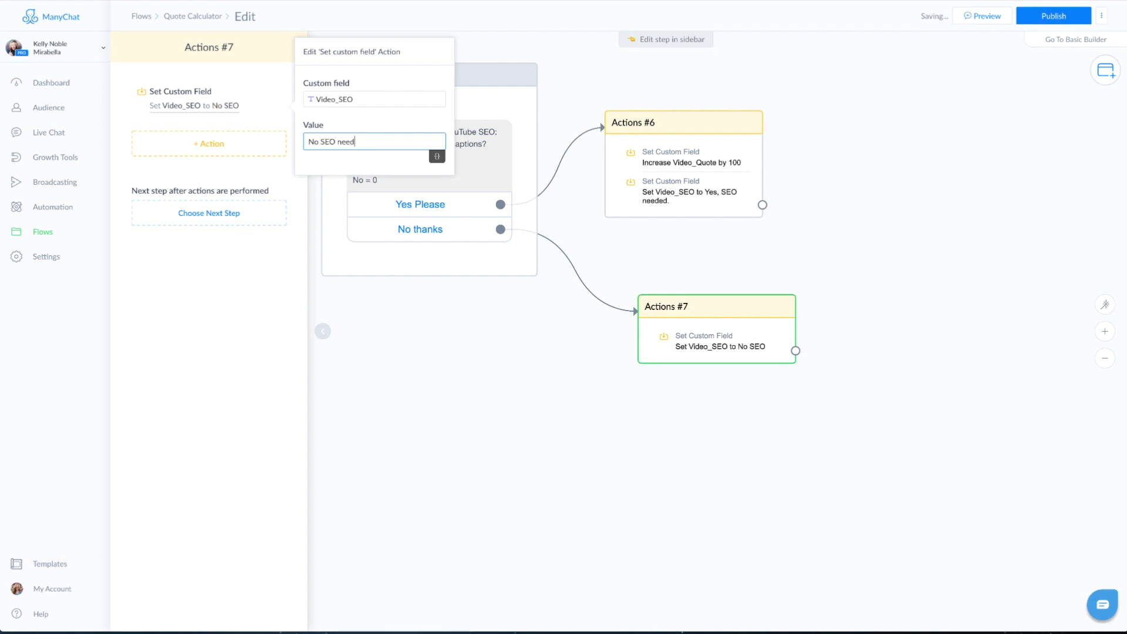
pyautogui.click(605, 269)
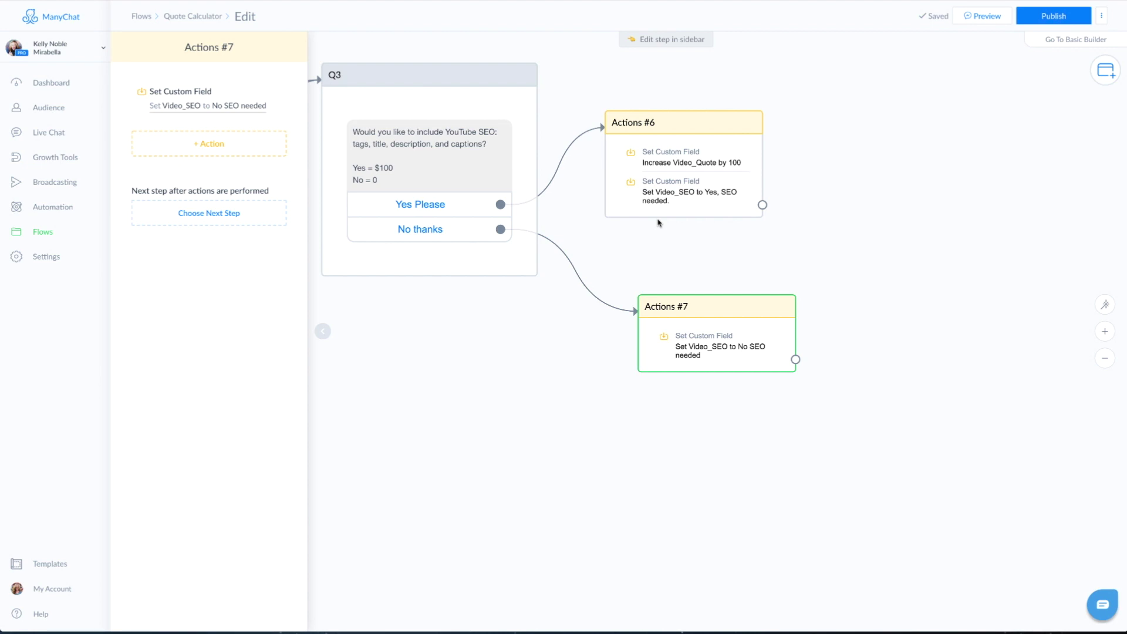
# Step: Connect Actions #6 and Actions #7 to a new message step and remove its empty text block
pyautogui.moveTo(763, 205); pyautogui.dragTo(909, 168)
pyautogui.click(909, 167)
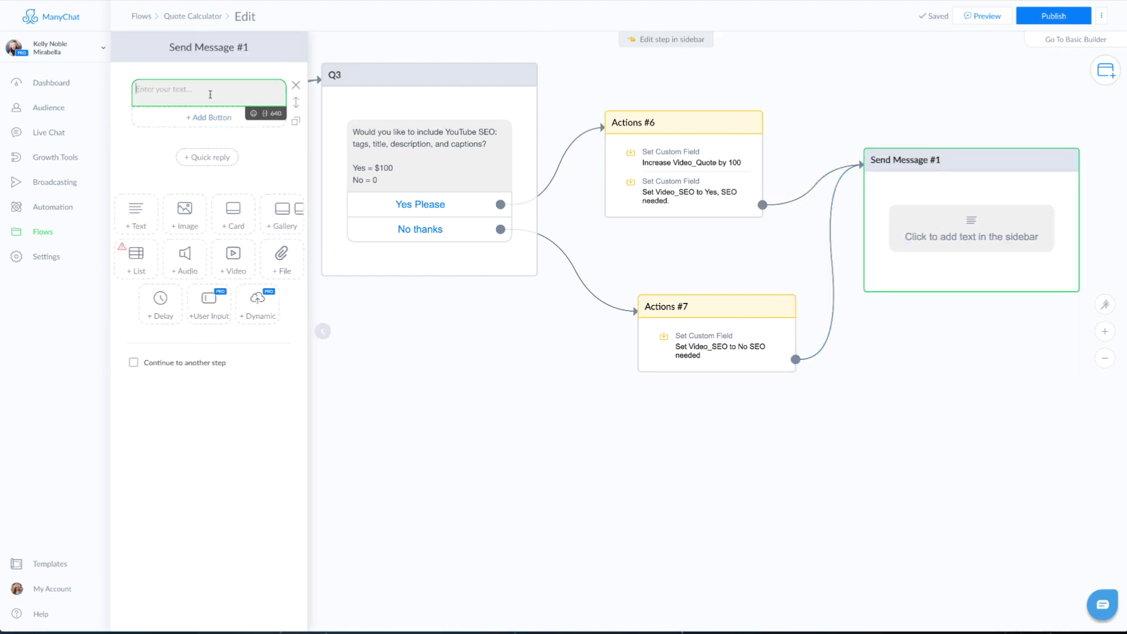
pyautogui.click(296, 87)
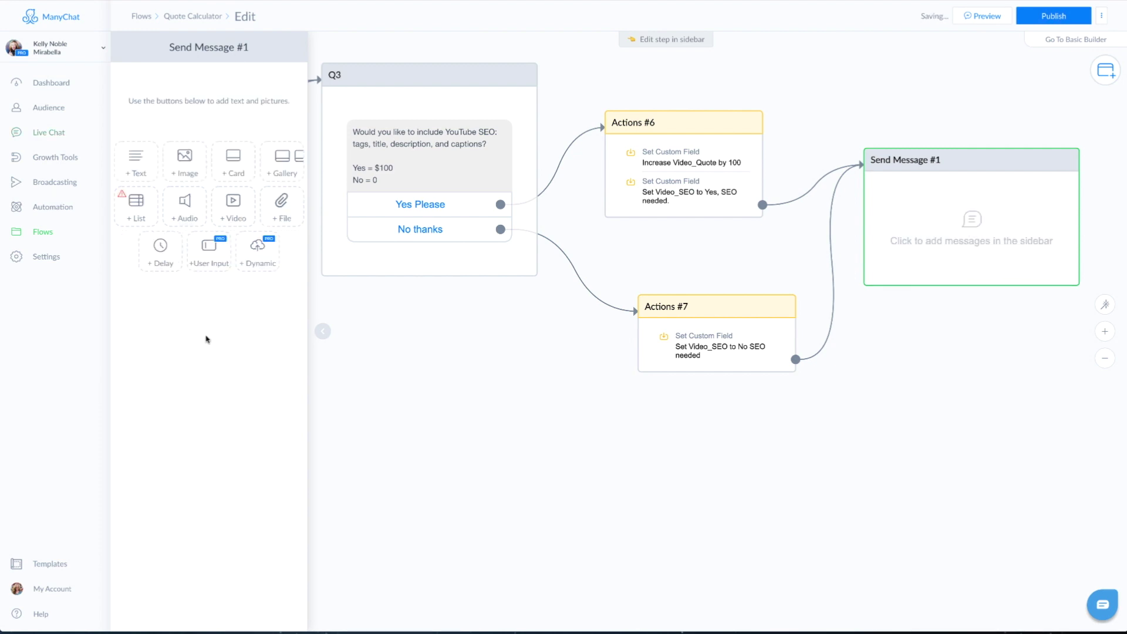
# Step: Add an Email-type user input reading "Before I give you your instant quote, please confirm your email address below." to Send Message #1
pyautogui.click(210, 259)
pyautogui.write('Before I give you your instant quote, please confirm your email address below.')
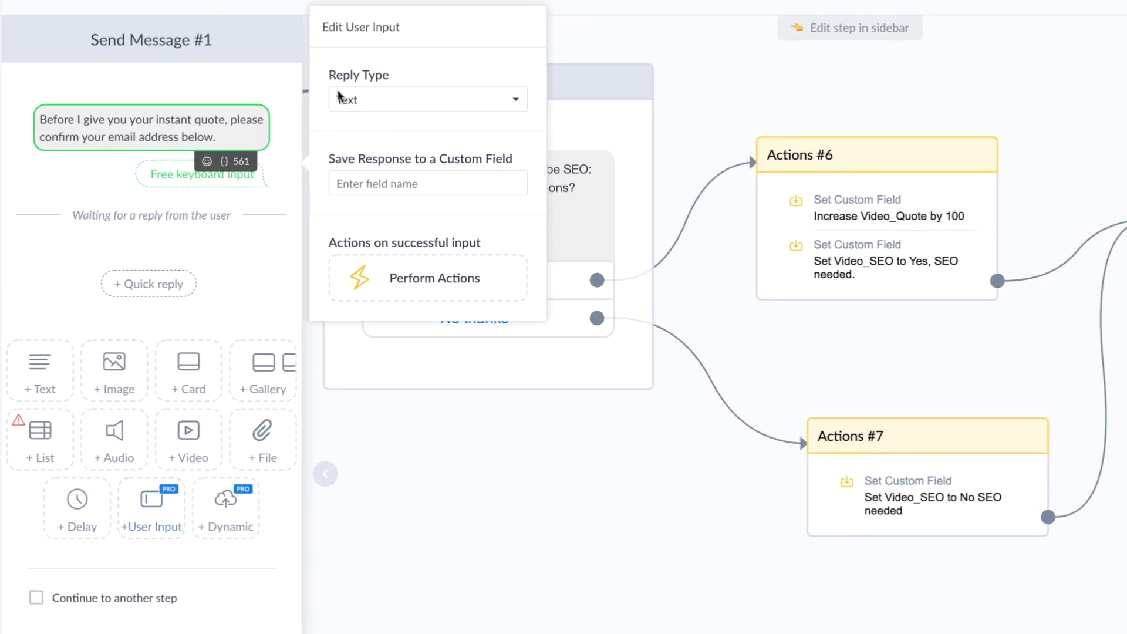
pyautogui.click(392, 109)
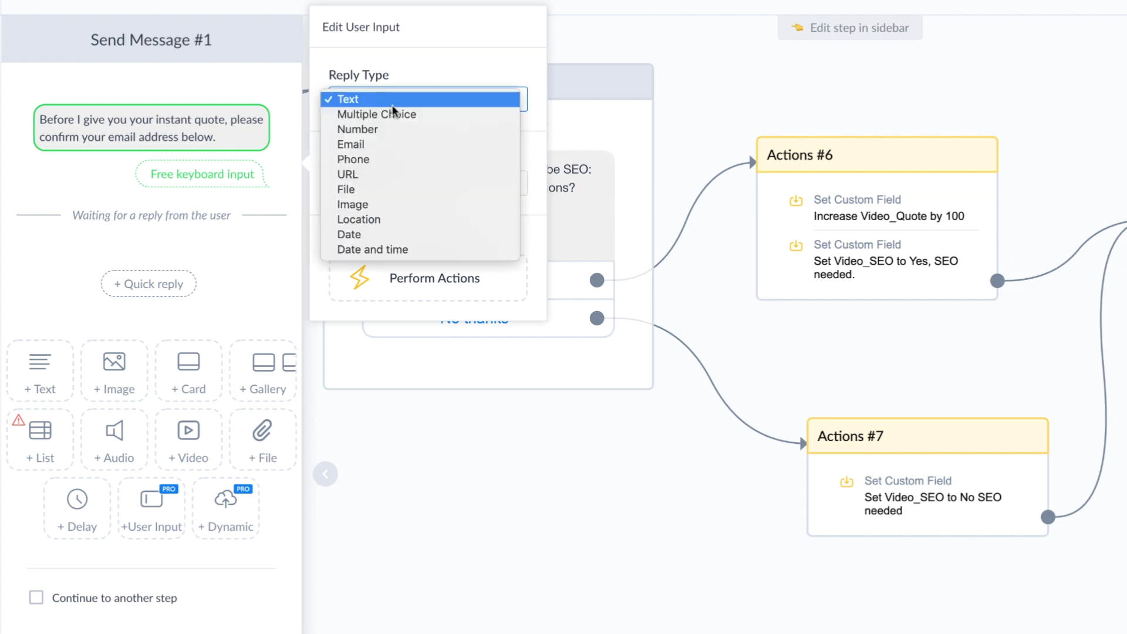
pyautogui.click(372, 145)
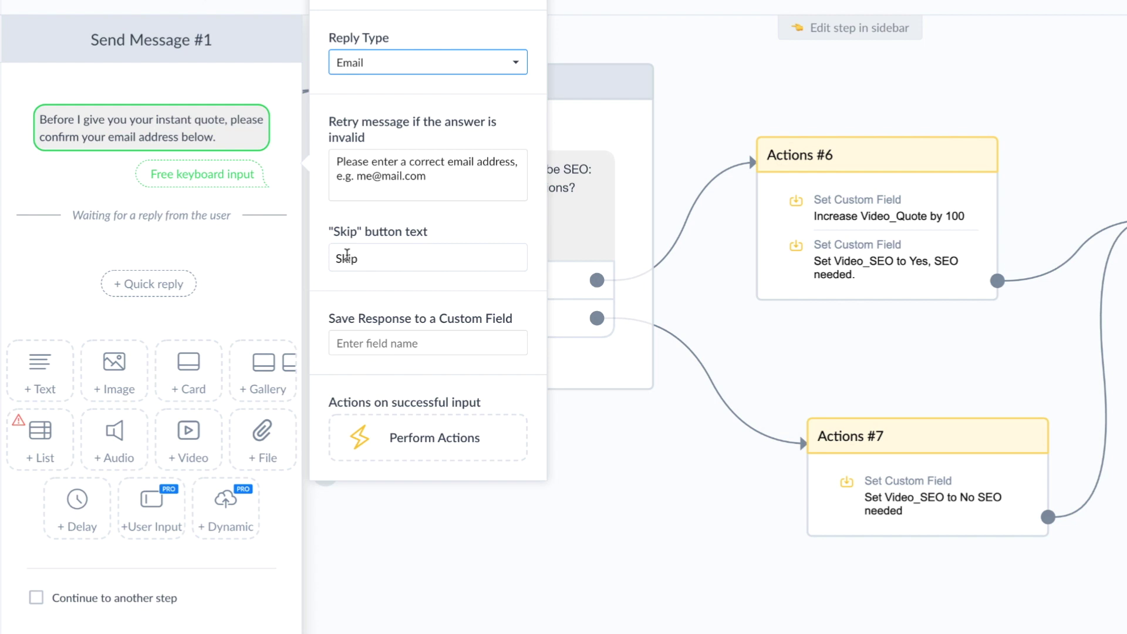
# Step: Save the user input's email response to the Email_Address custom field
pyautogui.click(367, 343)
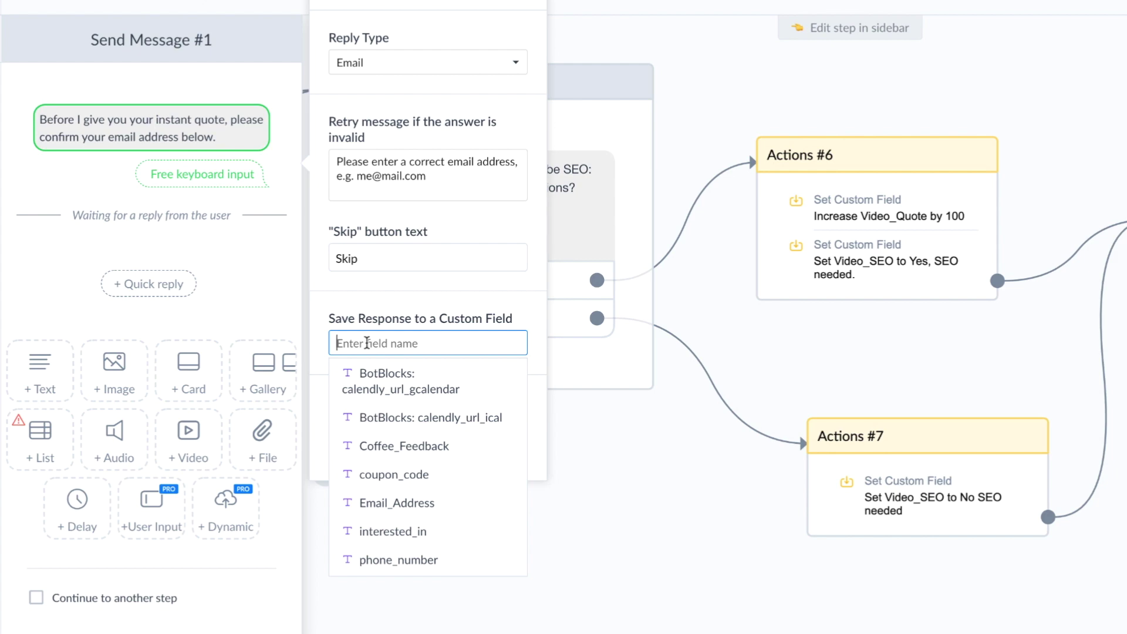
pyautogui.write('A')
pyautogui.press('BackSpace')
pyautogui.write('Em')
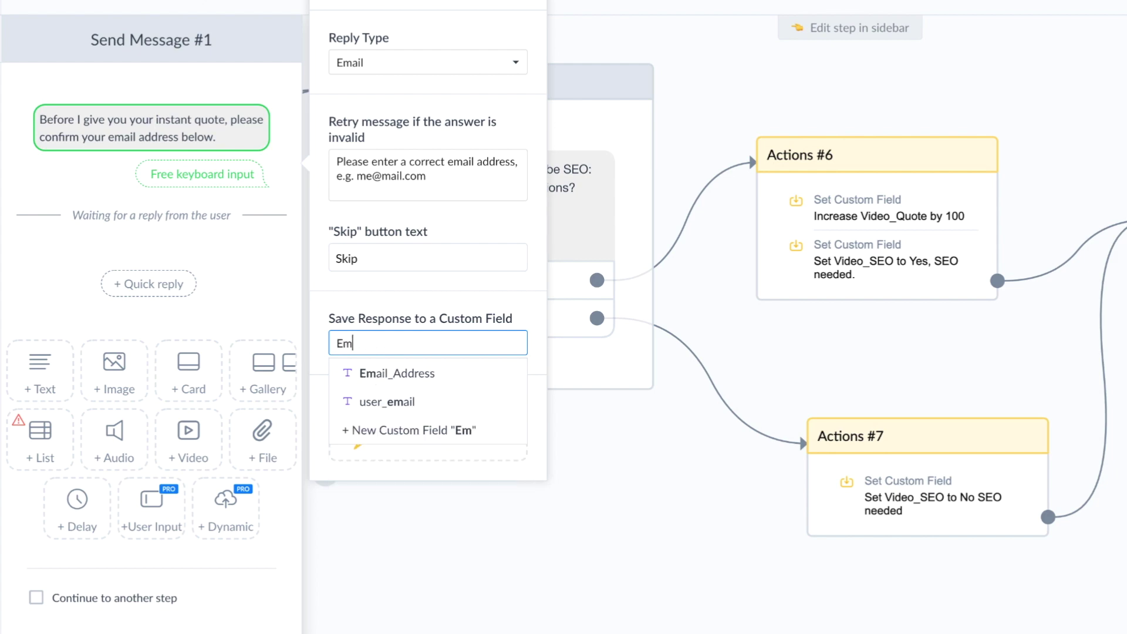
pyautogui.click(387, 372)
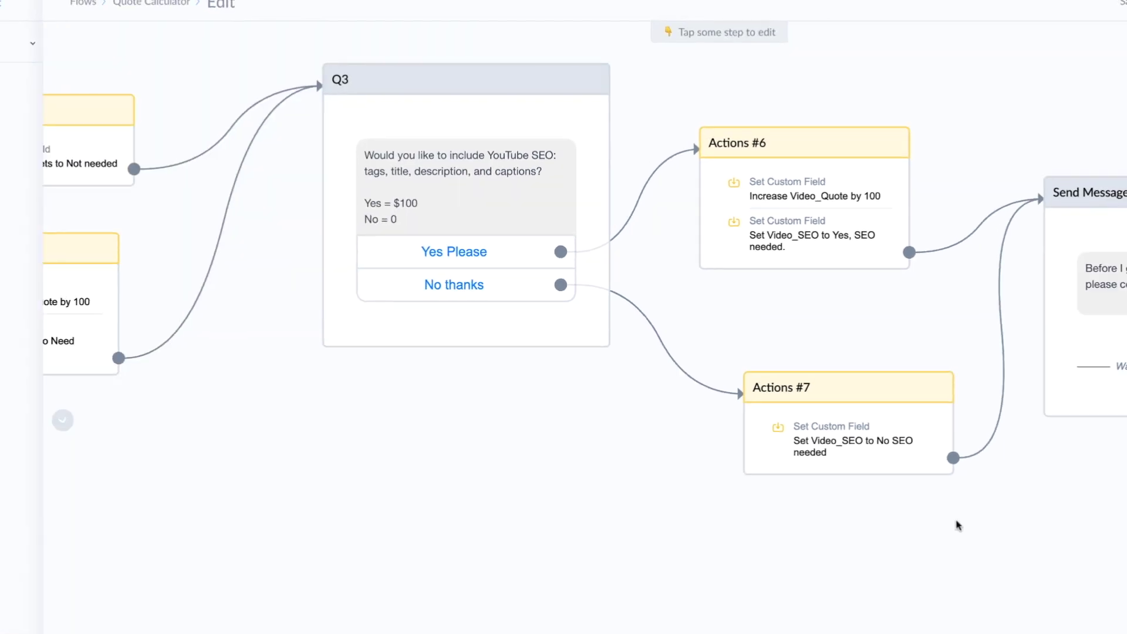
# Step: Make Send Message #1 continue to another step and connect it to a new message step beside it
pyautogui.click(958, 301)
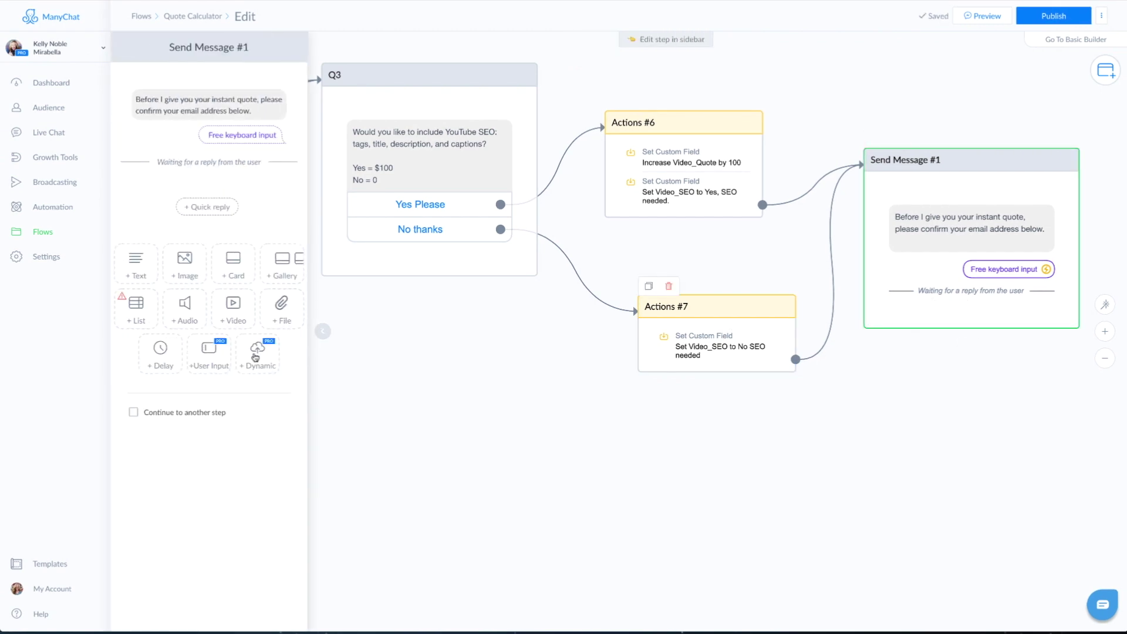
pyautogui.click(133, 413)
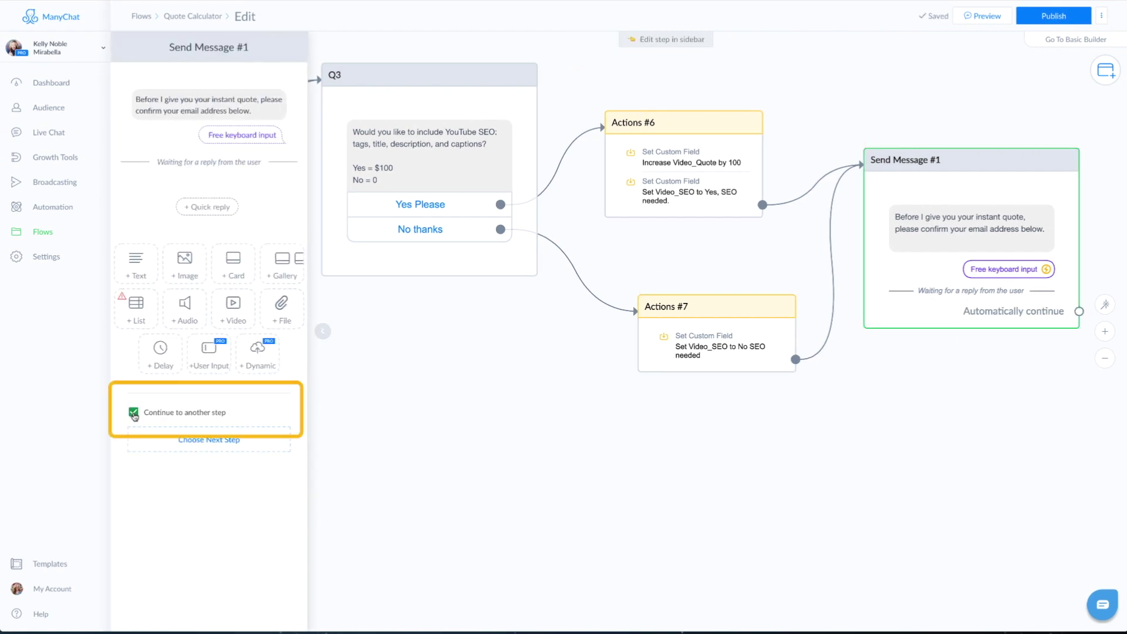
pyautogui.moveTo(135, 97)
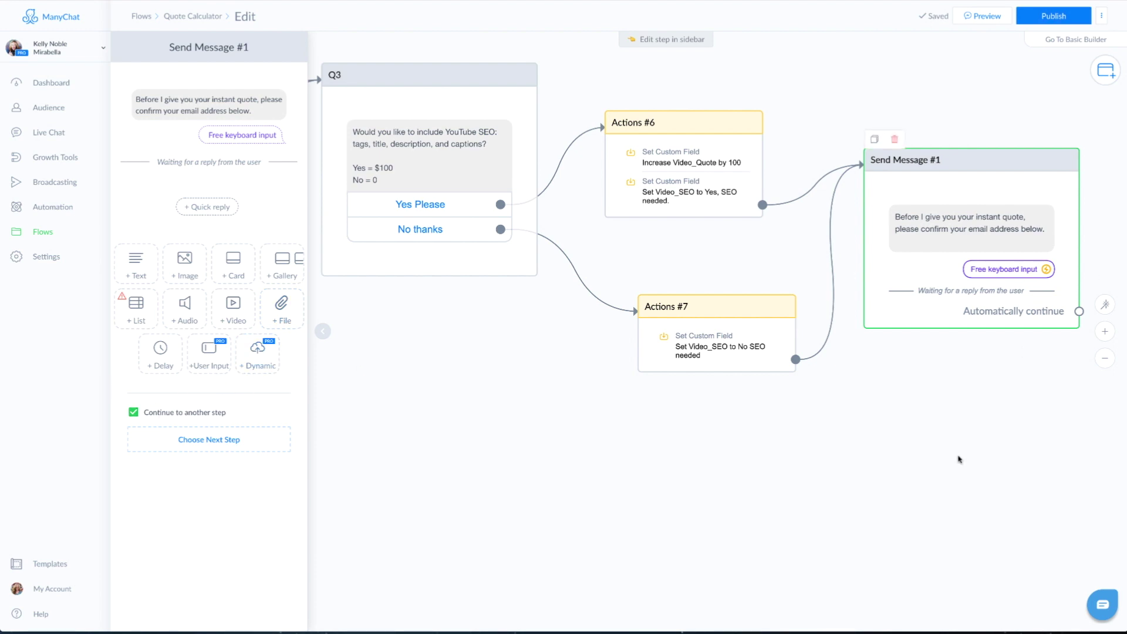
pyautogui.click(874, 139)
pyautogui.moveTo(592, 257); pyautogui.dragTo(794, 146)
pyautogui.click(844, 146)
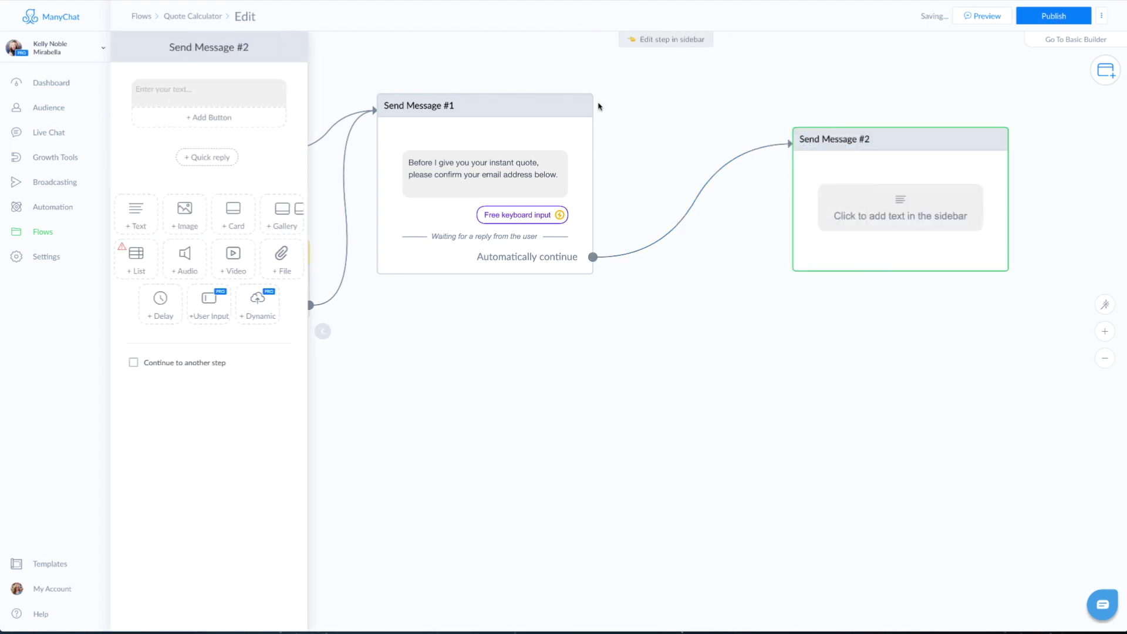
# Step: Rename Send Message #2 as Quote and start its text with the line "Here is what you are ordering:"
pyautogui.click(196, 50)
pyautogui.write('Quote')
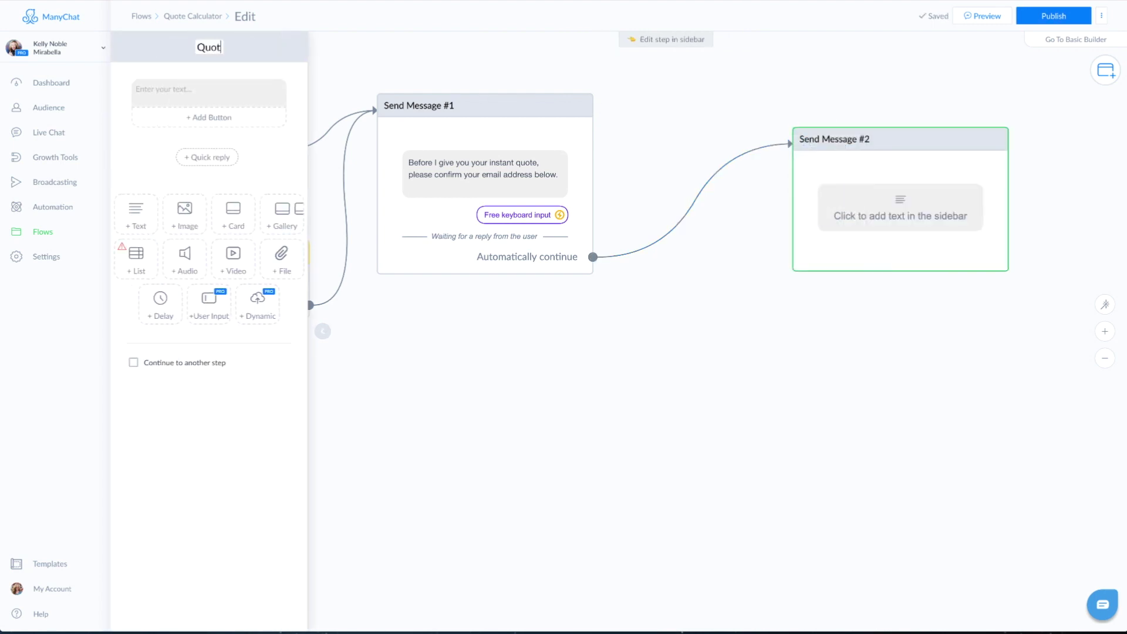
pyautogui.click(211, 92)
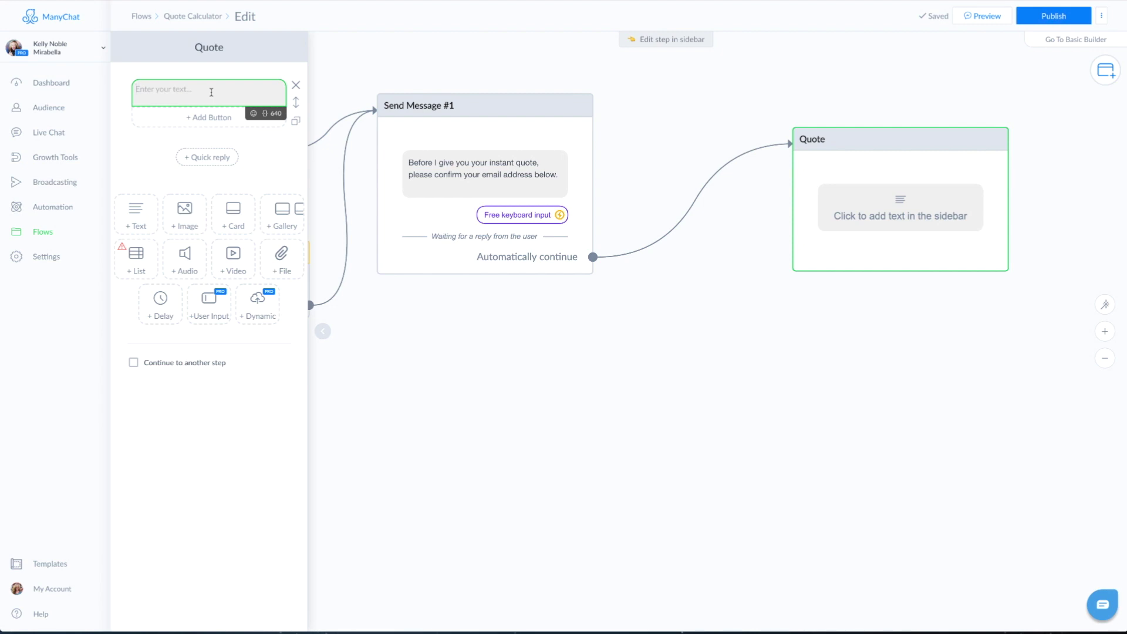
pyautogui.write('Here is what you are ordering:')
pyautogui.press('Return')
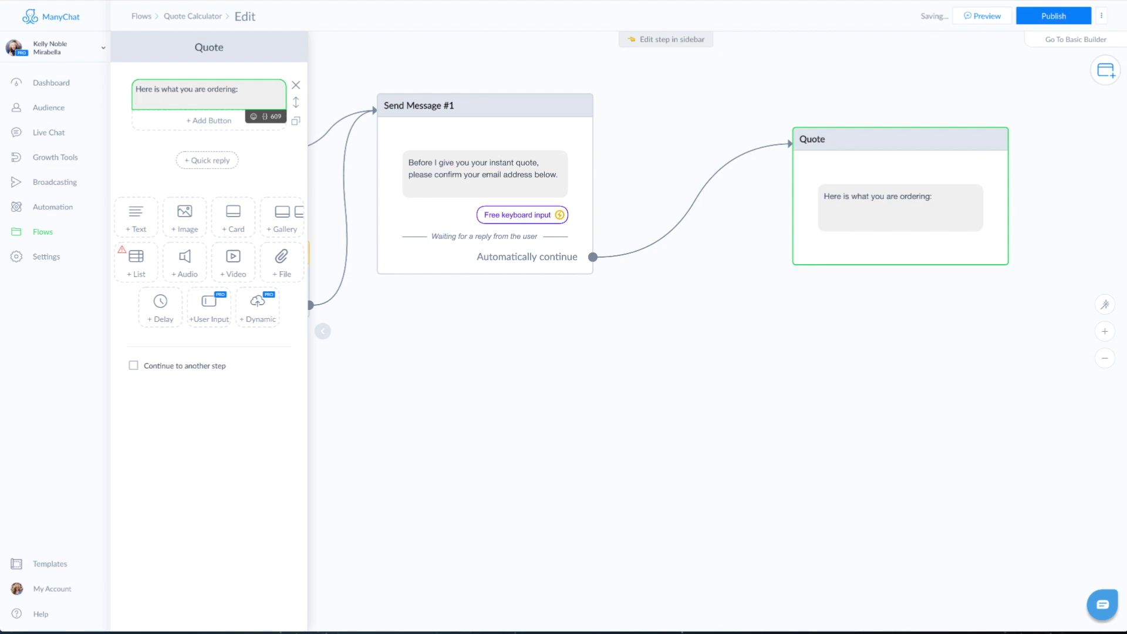
# Step: Add "Video Length:", "Assets:" and "YouTube SEO:" lines to the Quote text with the Video_length, Video_Assets and Video_SEO fields
pyautogui.write('Video Length:')
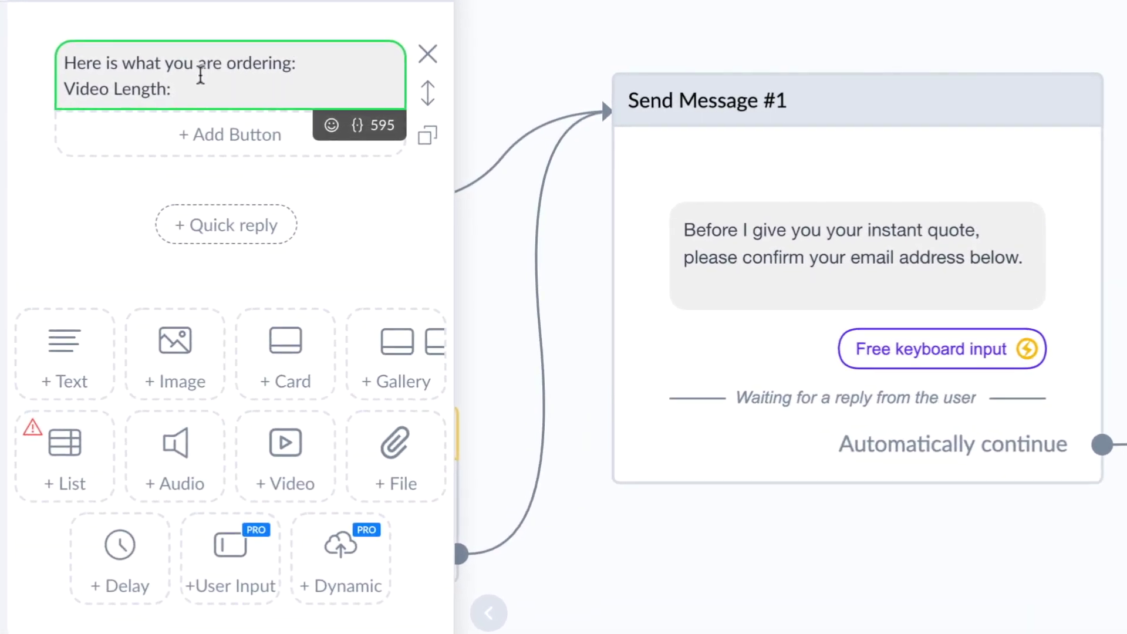
pyautogui.click(357, 128)
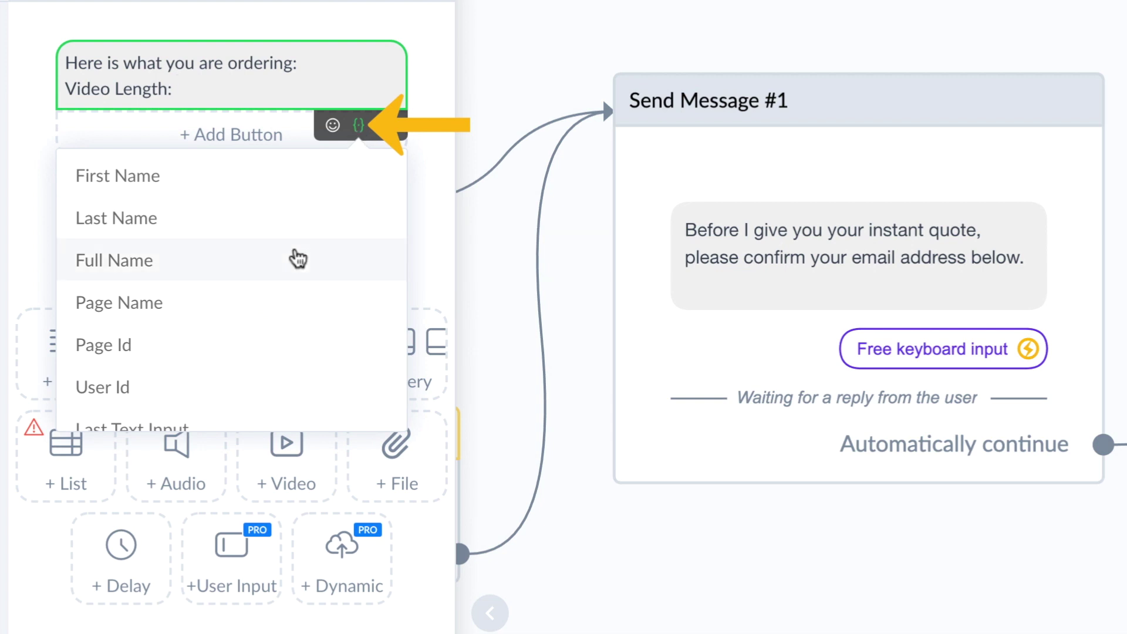
pyautogui.scroll(-15, 282, 289)
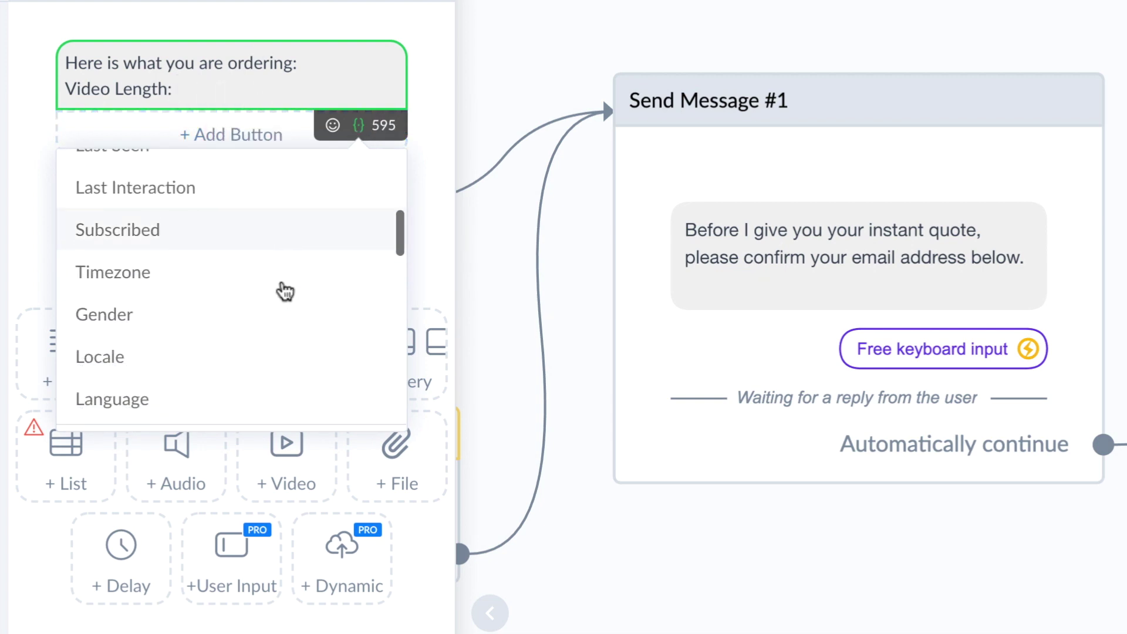
pyautogui.click(288, 305)
pyautogui.press('Return')
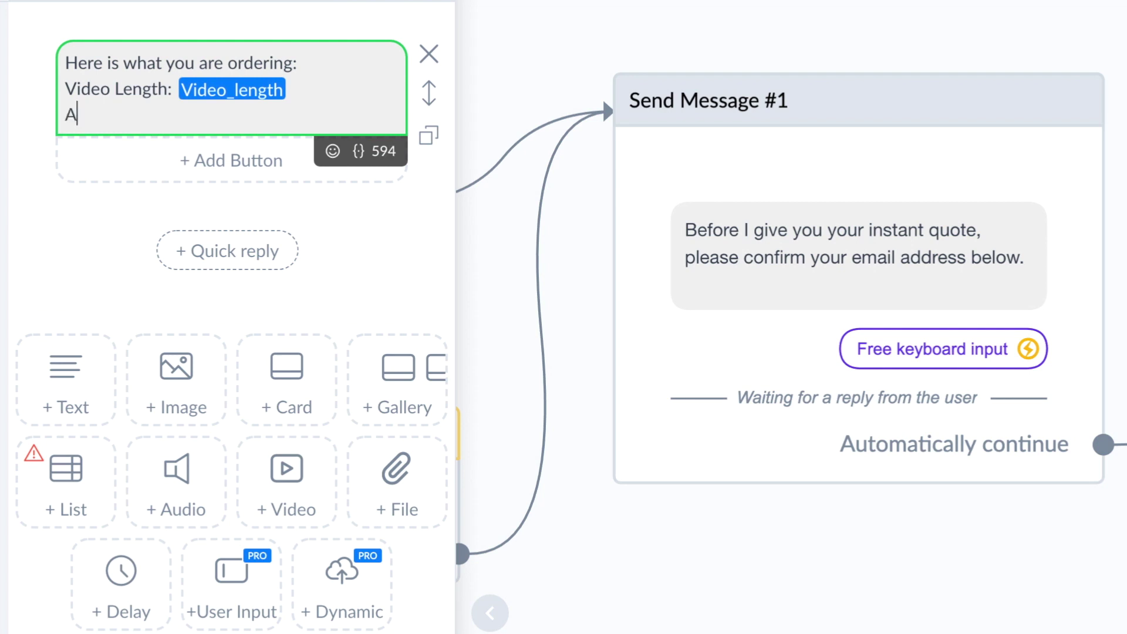
pyautogui.write('ssets:')
pyautogui.press('Return')
pyautogui.write('YouTube SEO: Video_SEO')
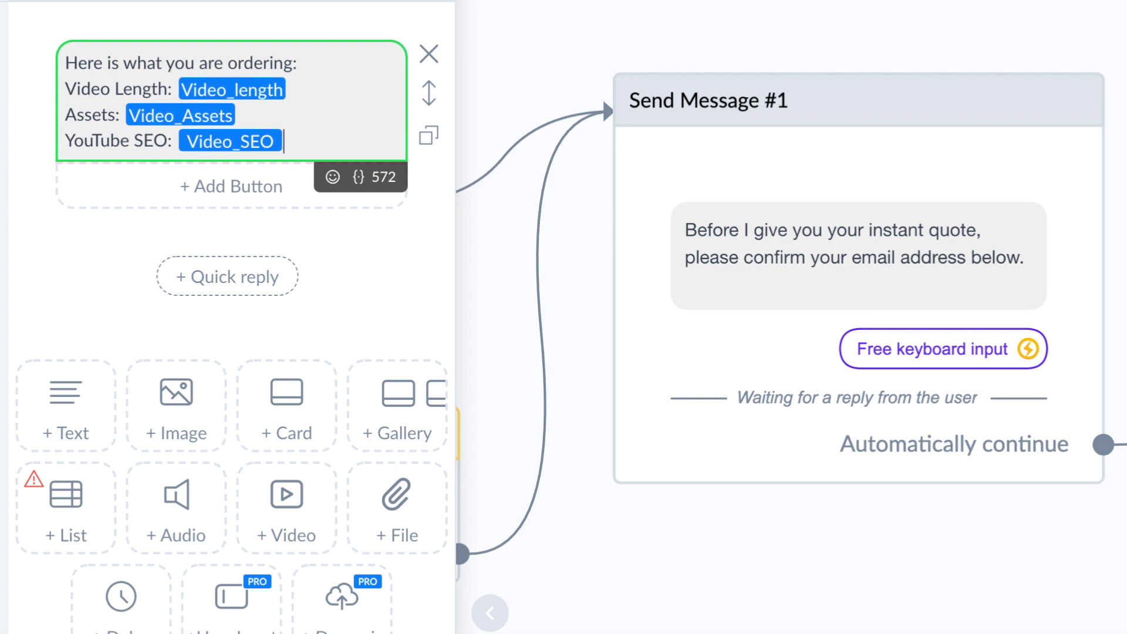
# Step: Add a "Project Estimate:" line with the Video_Quote field below a blank line in the Quote text
pyautogui.press('Return')
pyautogui.press('Return')
pyautogui.write('Cost')
pyautogui.press('BackSpace')
pyautogui.press('BackSpace')
pyautogui.press('BackSpace')
pyautogui.press('BackSpace')
pyautogui.write('Project Estimate:')
pyautogui.click(358, 228)
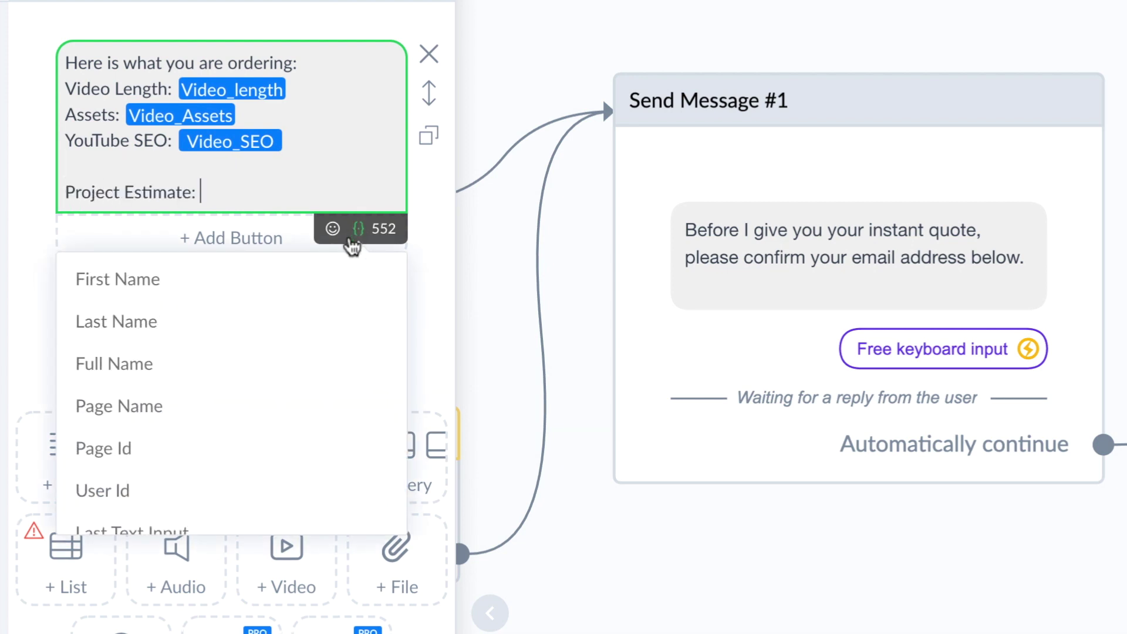
pyautogui.scroll(-10, 278, 357)
pyautogui.scroll(2, 278, 356)
pyautogui.scroll(-10, 278, 357)
pyautogui.scroll(-2, 274, 355)
pyautogui.scroll(1, 206, 347)
pyautogui.click(186, 324)
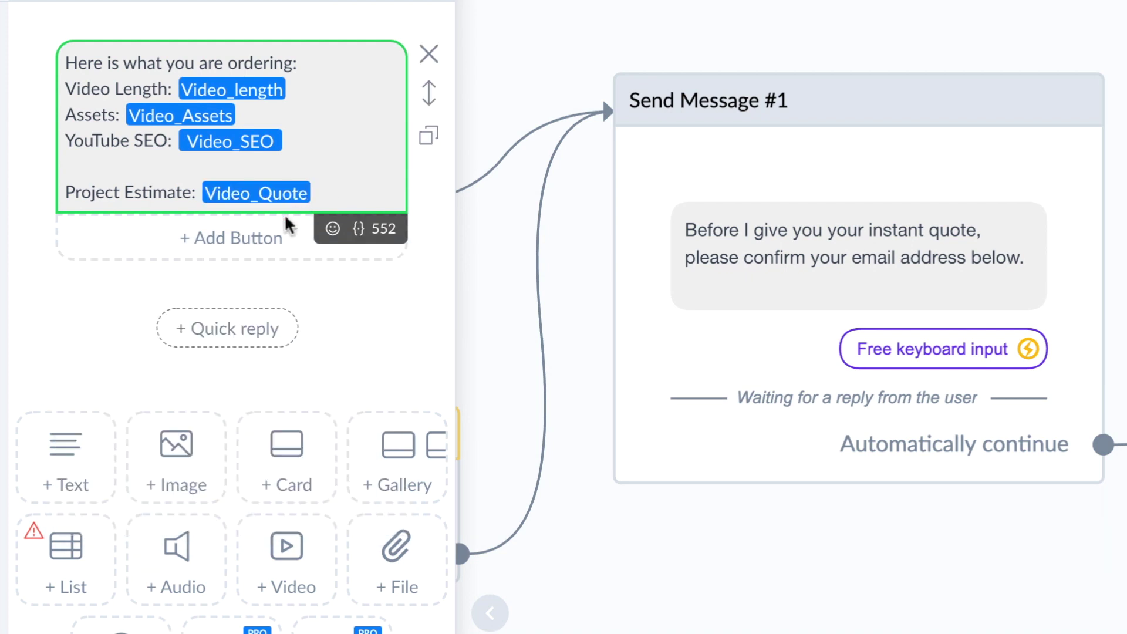
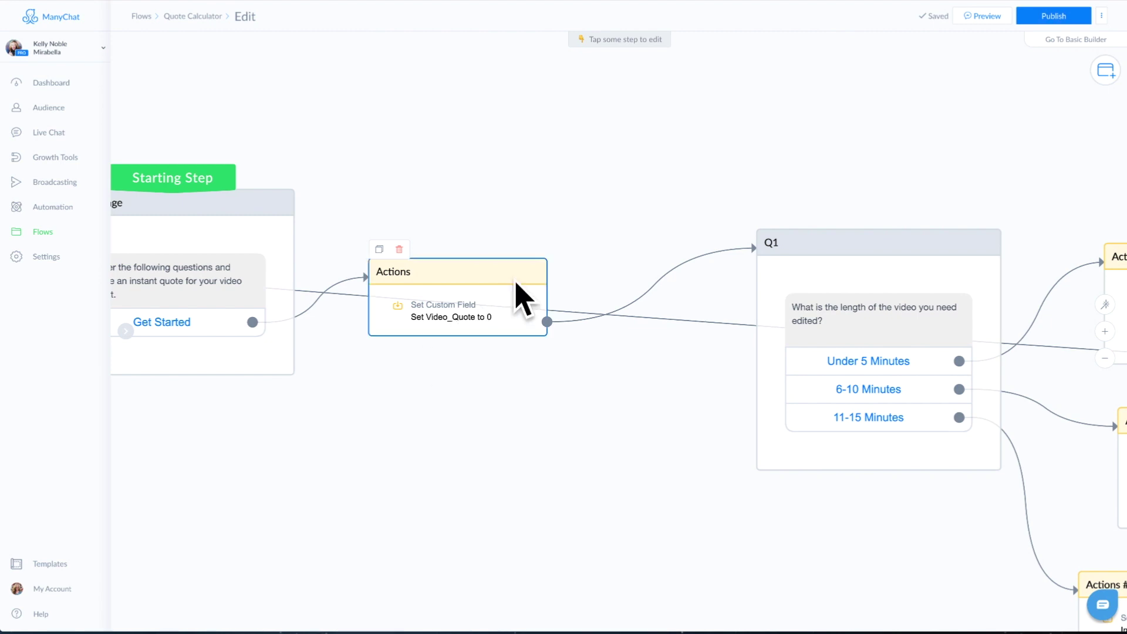
# Step: Connect Actions #6 to a new Condition checking that Email_Address has any value, and place it above Send Message #1
pyautogui.moveTo(536, 372); pyautogui.dragTo(211, 100)
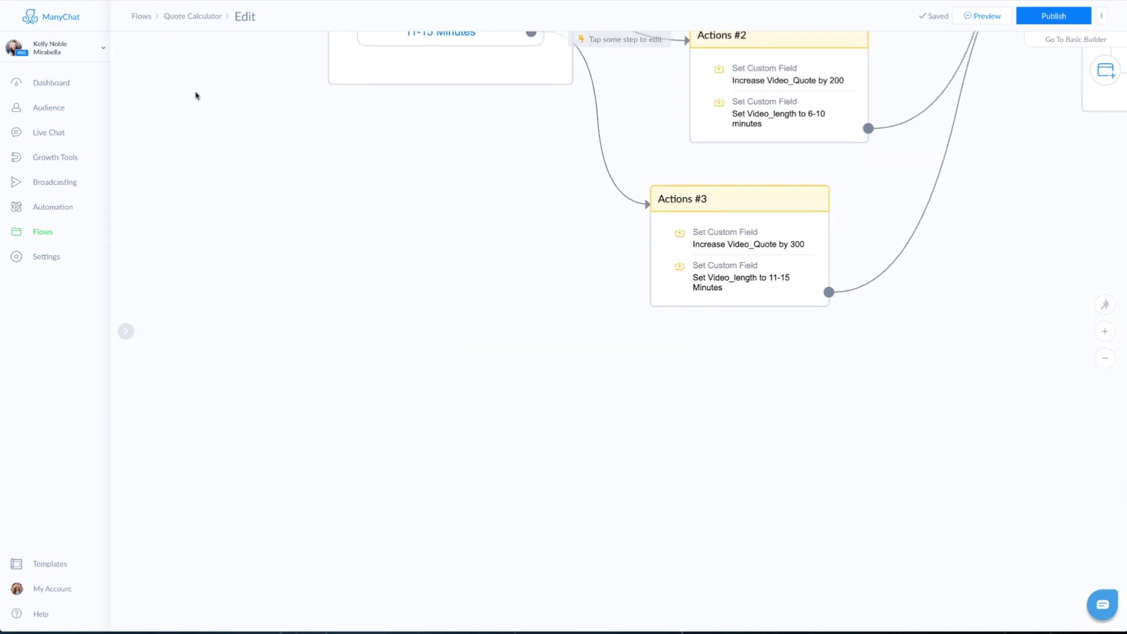
pyautogui.moveTo(890, 317); pyautogui.dragTo(337, 359)
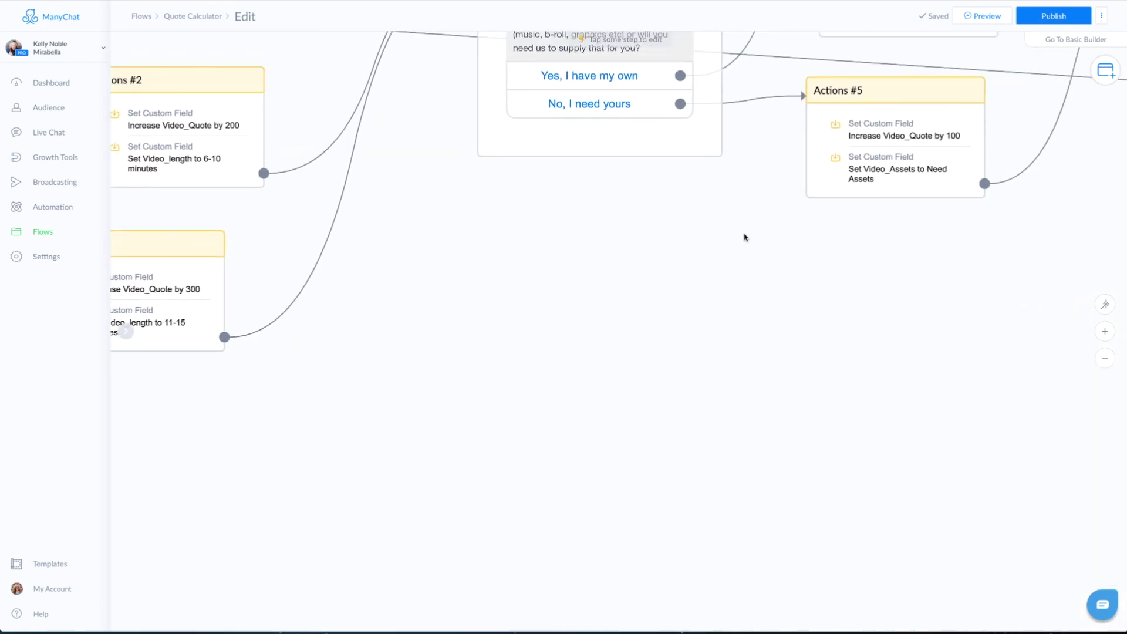
pyautogui.moveTo(744, 237); pyautogui.dragTo(510, 415)
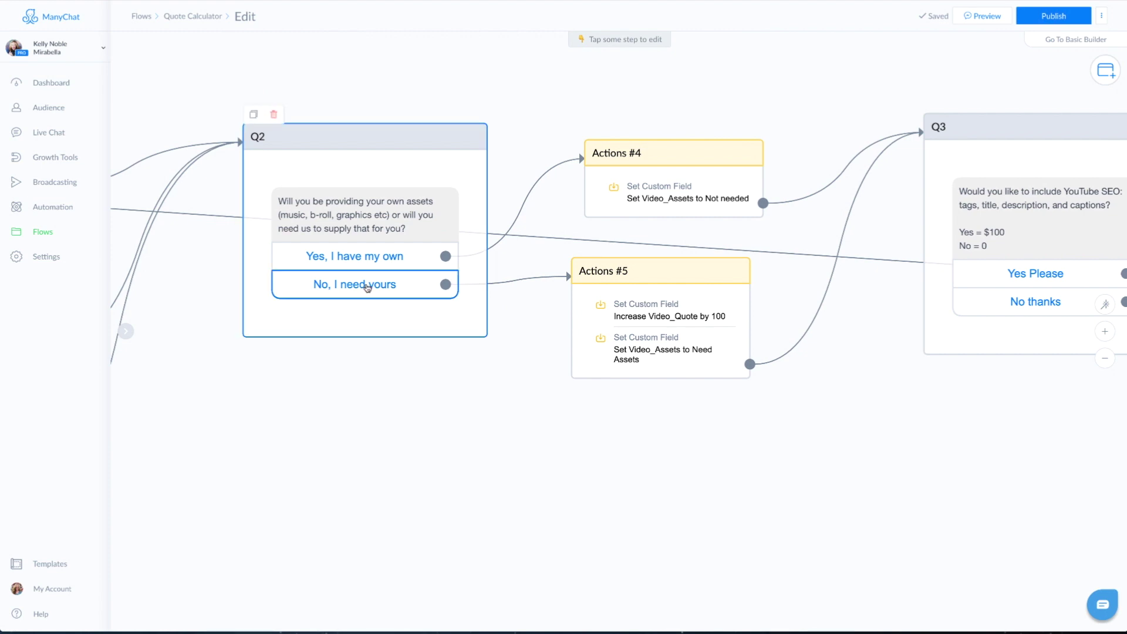
pyautogui.moveTo(945, 452); pyautogui.dragTo(345, 320)
pyautogui.moveTo(877, 390); pyautogui.dragTo(510, 499)
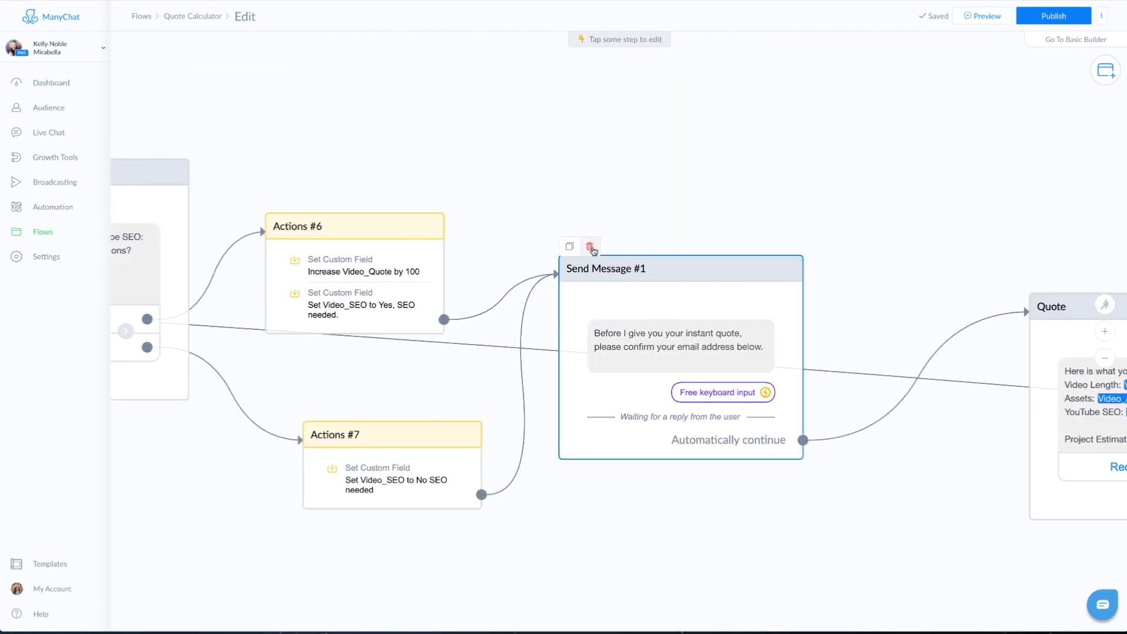
pyautogui.moveTo(443, 319); pyautogui.dragTo(535, 184)
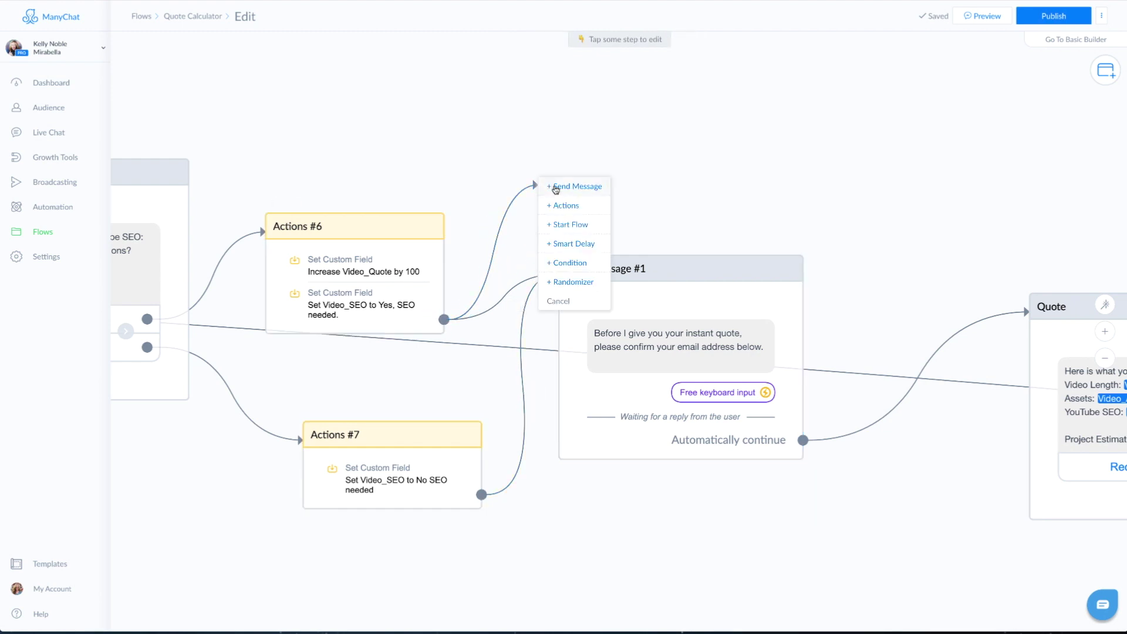
pyautogui.click(570, 263)
pyautogui.click(222, 121)
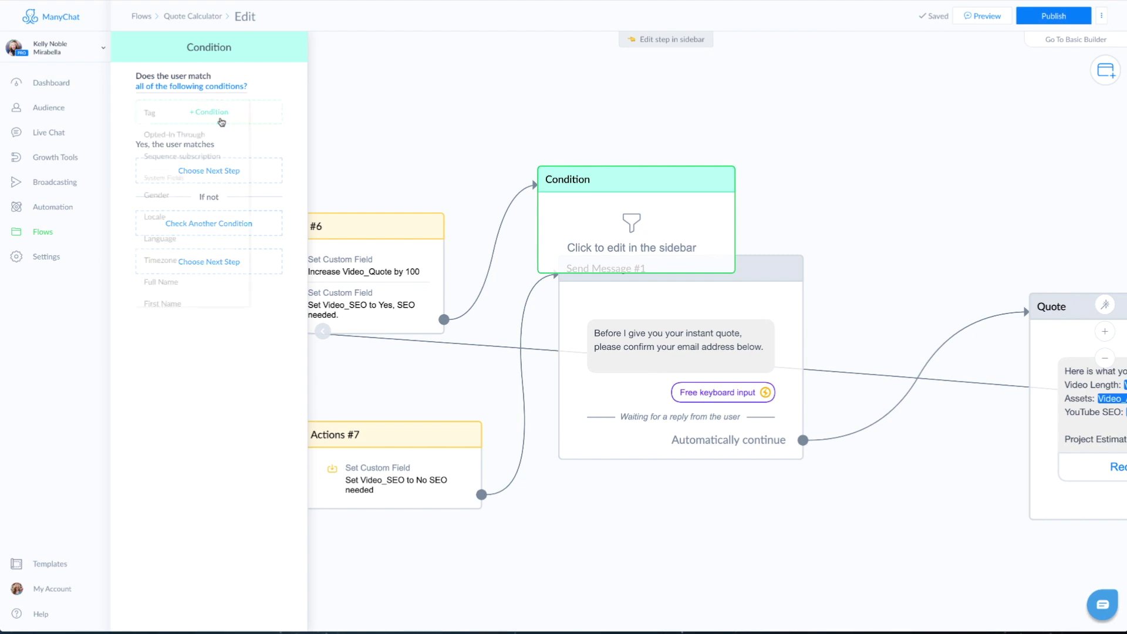
pyautogui.scroll(-5, 193, 126)
pyautogui.click(179, 143)
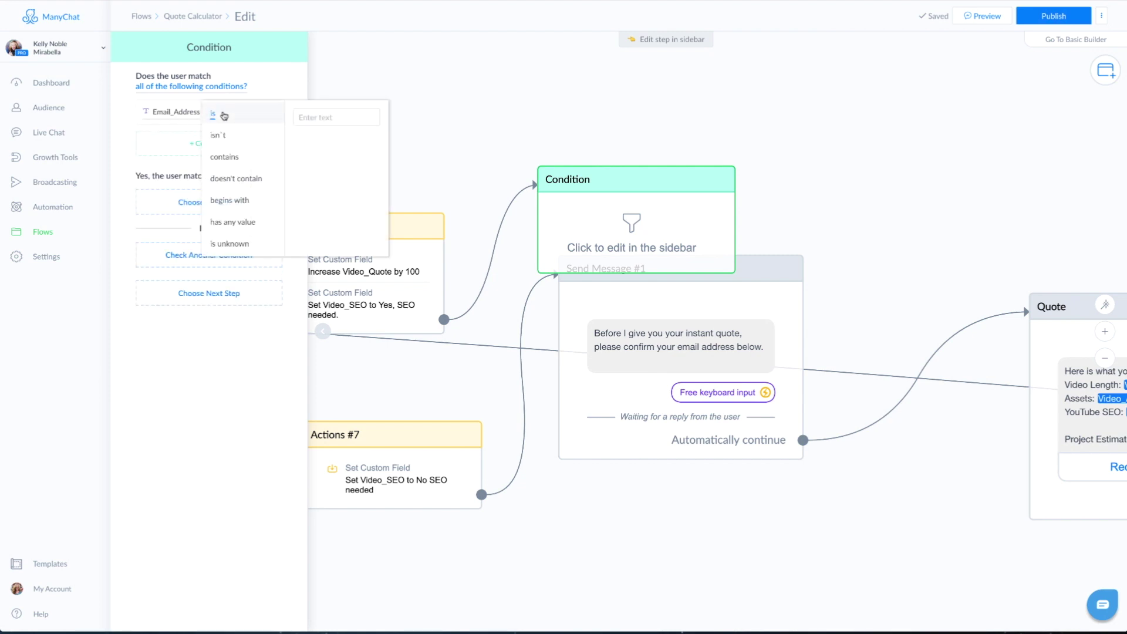
pyautogui.click(229, 222)
pyautogui.moveTo(617, 211); pyautogui.dragTo(530, 94)
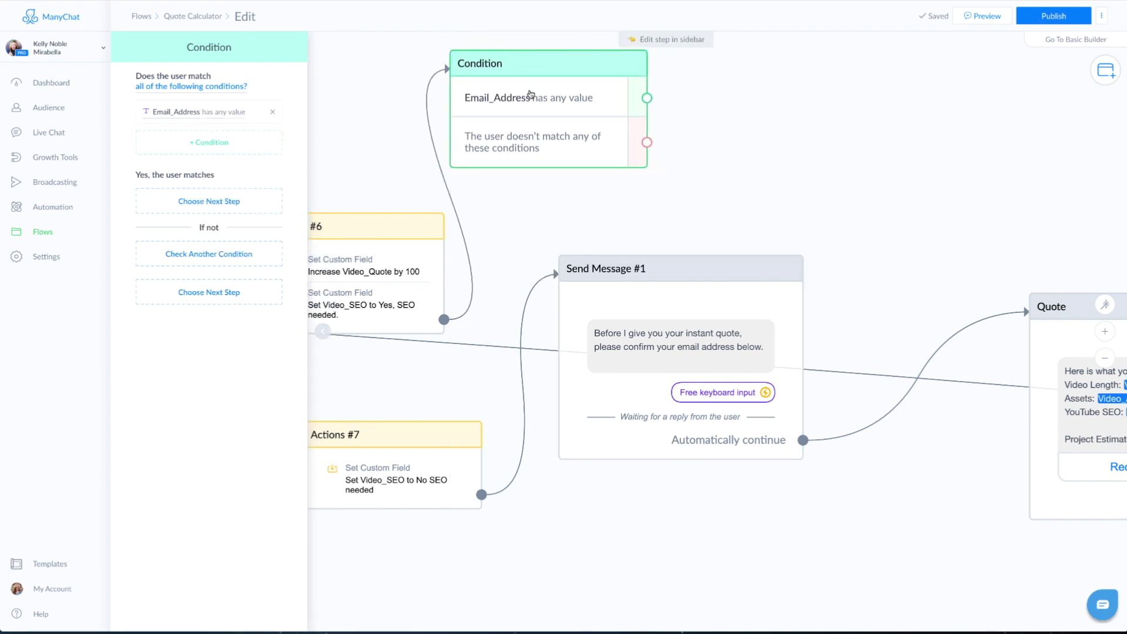
# Step: Route the condition's match to Quote and its non-match to Send Message #1, and connect Actions #7 to the condition
pyautogui.moveTo(647, 98); pyautogui.dragTo(1034, 317)
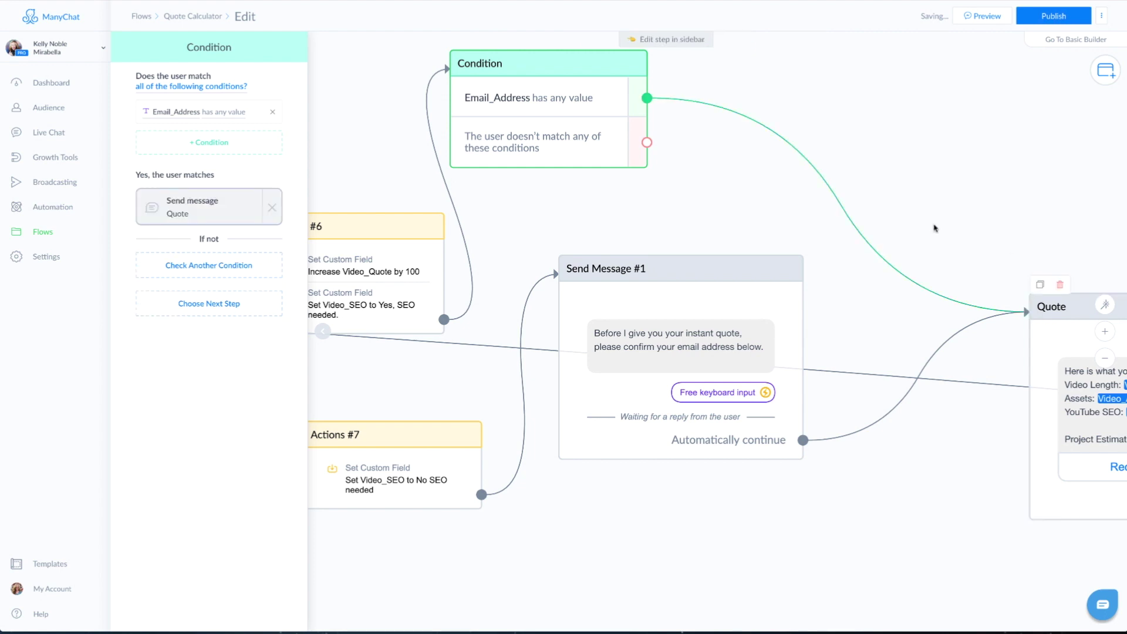
pyautogui.click(650, 143)
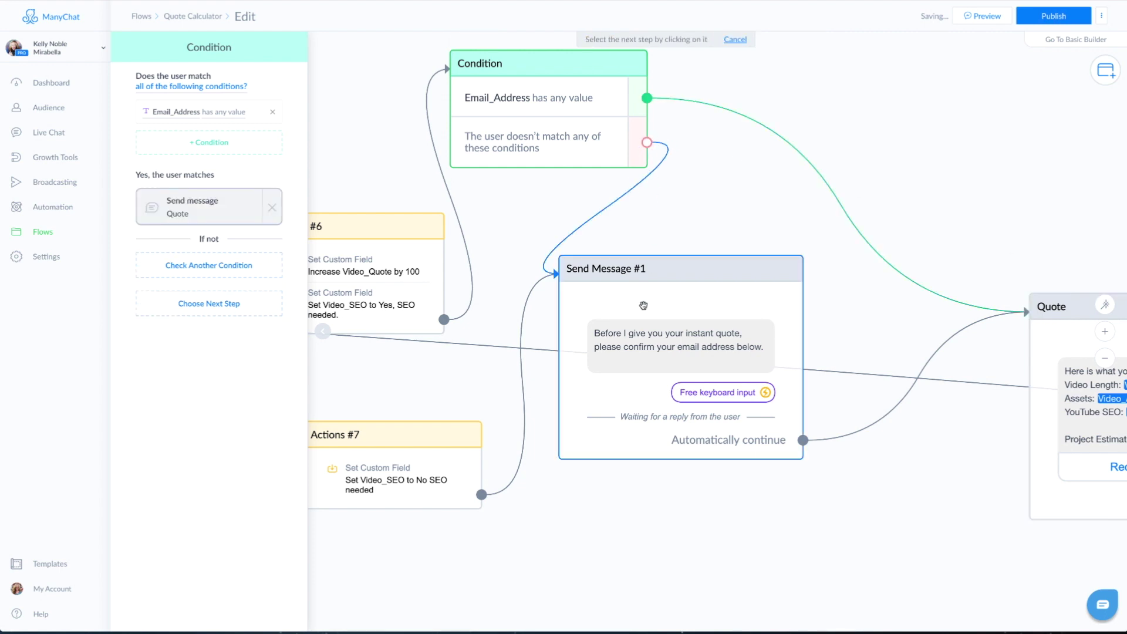
pyautogui.click(638, 368)
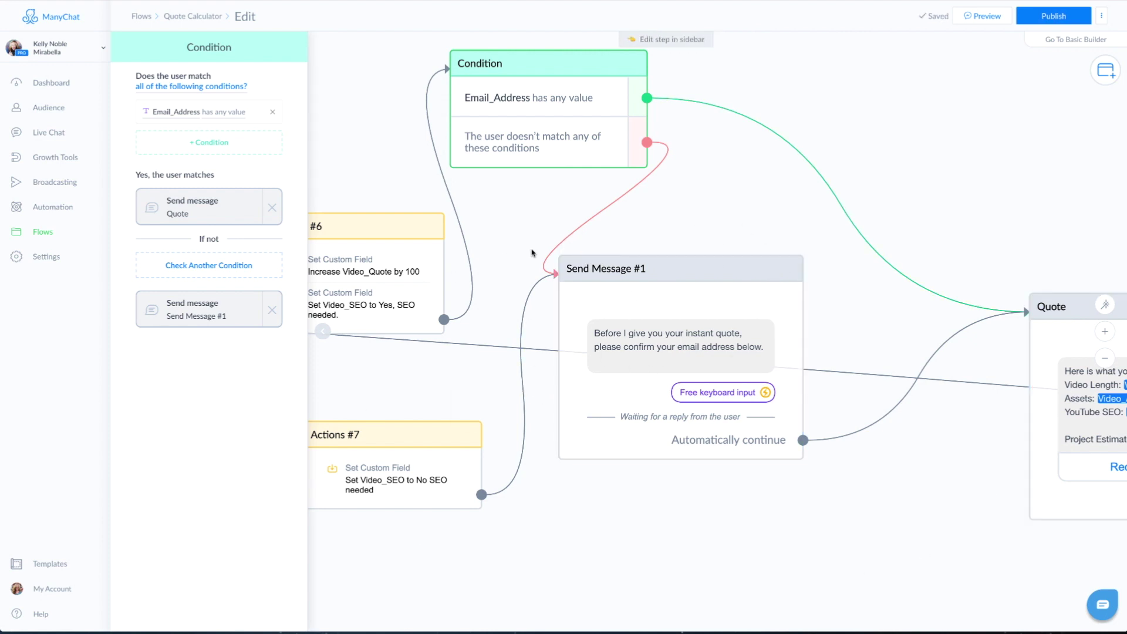
pyautogui.moveTo(481, 494); pyautogui.dragTo(516, 138)
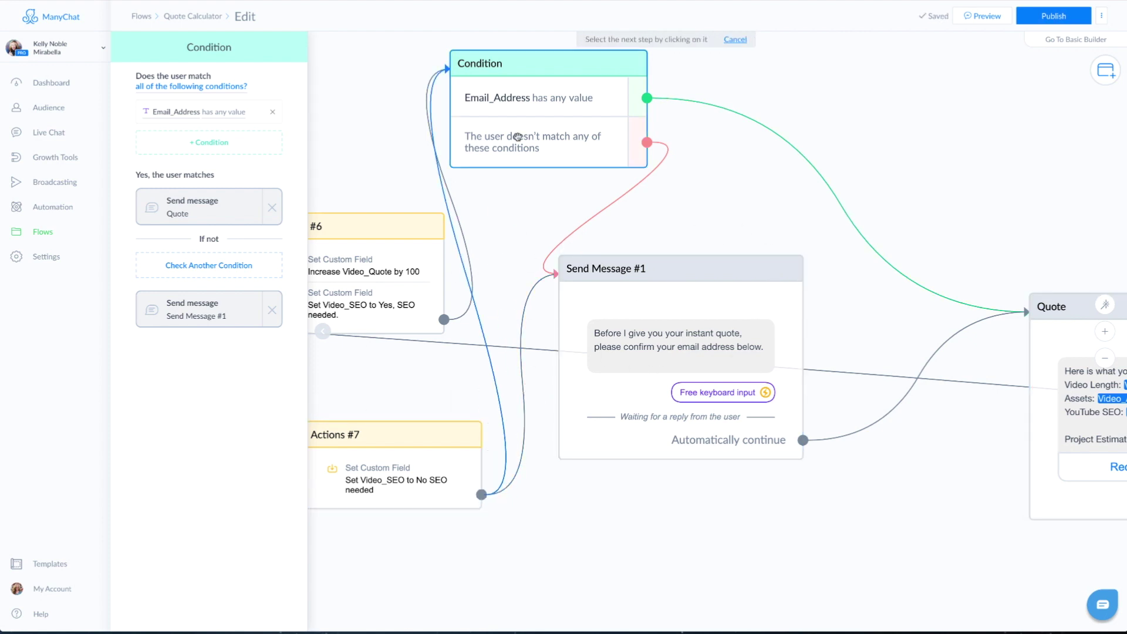
# Step: Add two buttons titled "Set Appointment" and "Set Up Call" to the Quote message
pyautogui.moveTo(955, 535); pyautogui.dragTo(496, 442)
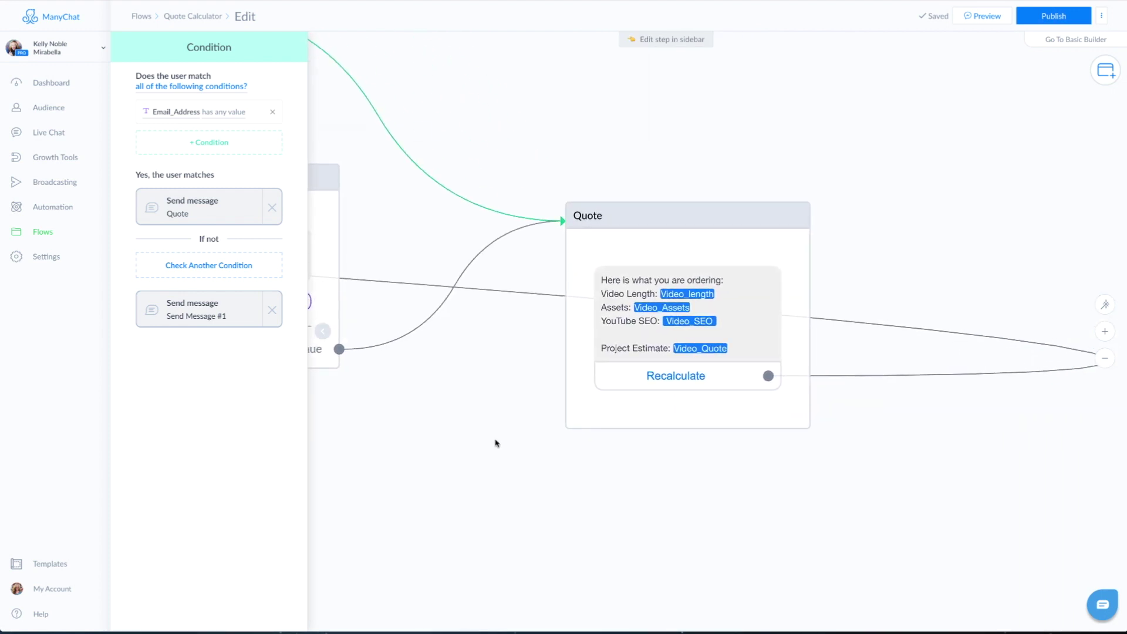
pyautogui.click(755, 325)
pyautogui.click(206, 185)
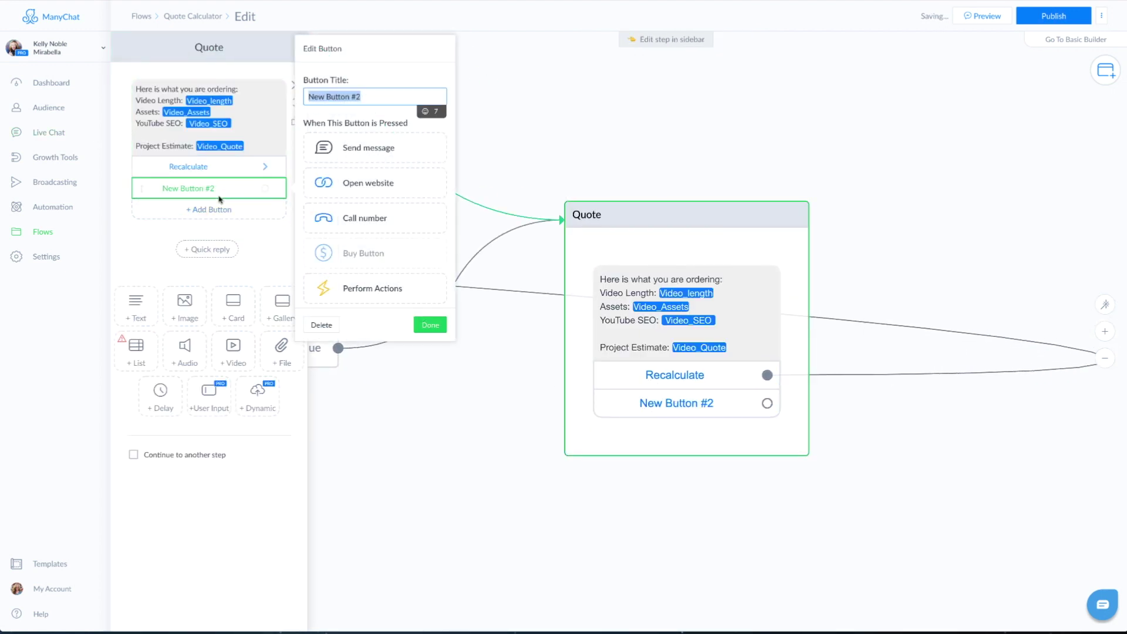
pyautogui.write('Set appo')
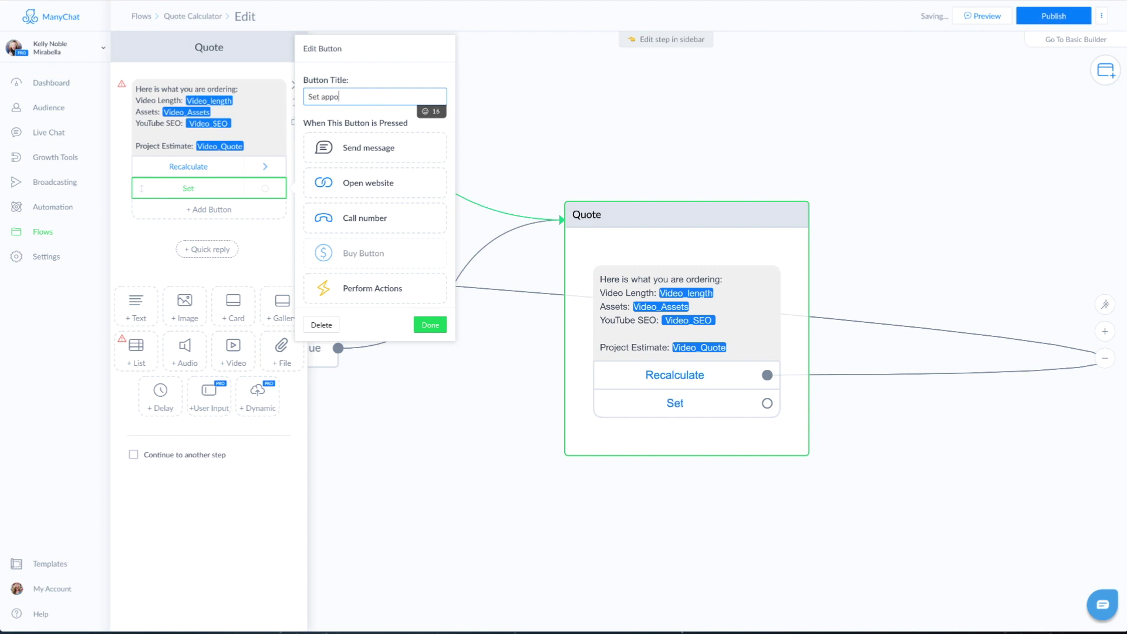
pyautogui.write('S')
pyautogui.write('et Up Call')
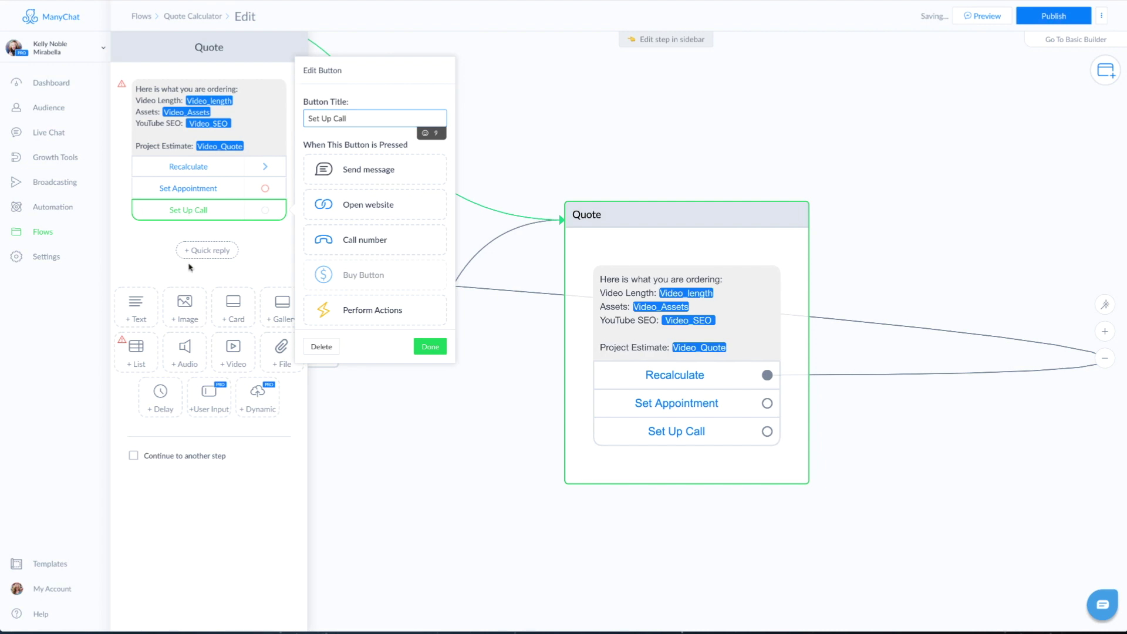
pyautogui.click(218, 189)
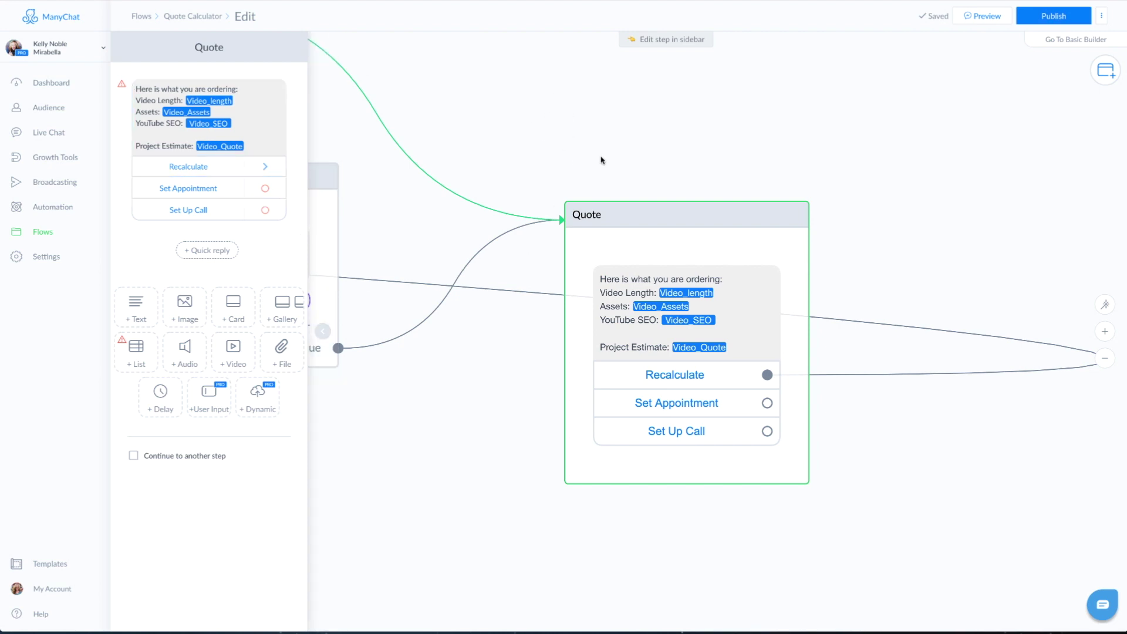
# Step: Review the whole flow from the starting step through the questions and actions to the Quote message
pyautogui.scroll(-10, 574, 161)
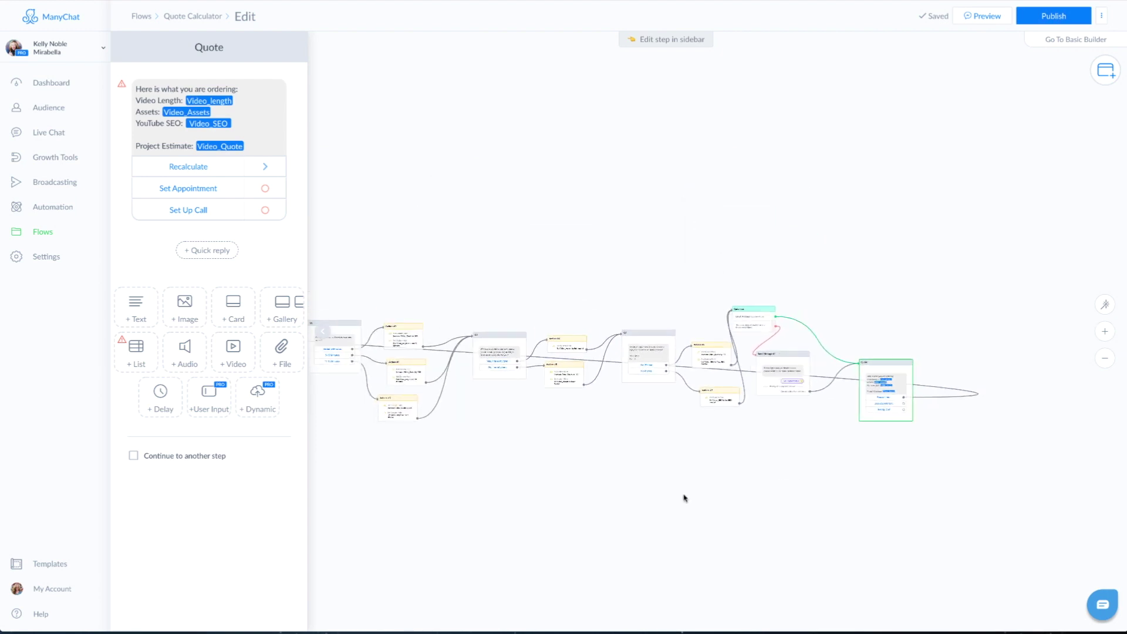
pyautogui.moveTo(687, 497); pyautogui.dragTo(774, 346)
pyautogui.moveTo(481, 378); pyautogui.dragTo(792, 366)
pyautogui.scroll(5, 735, 456)
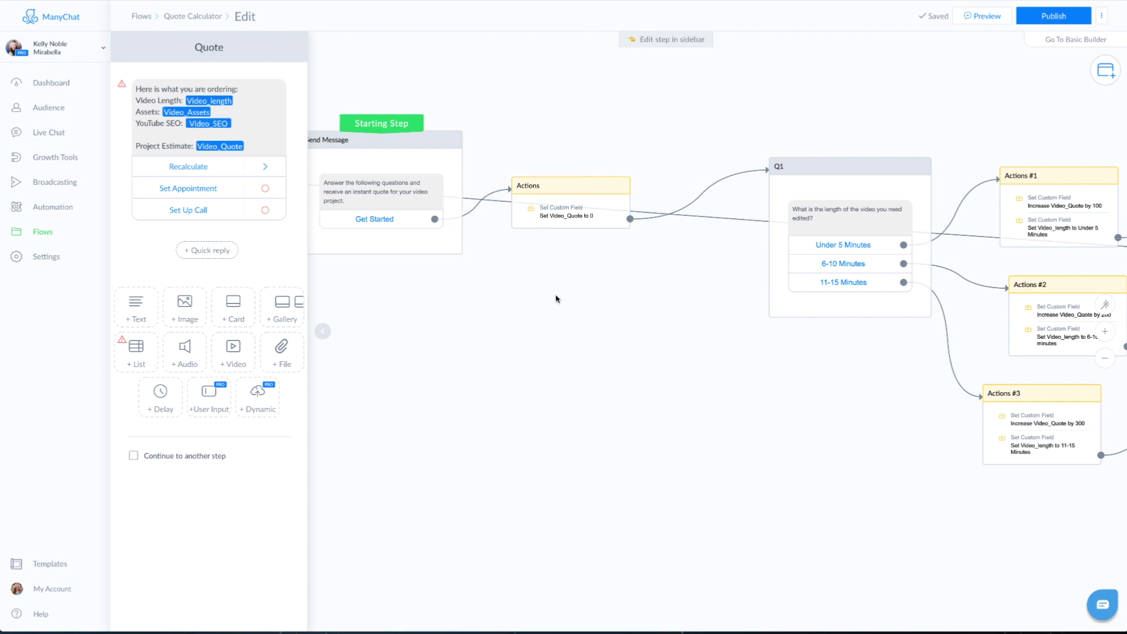
pyautogui.hscroll(7, 606, 301)
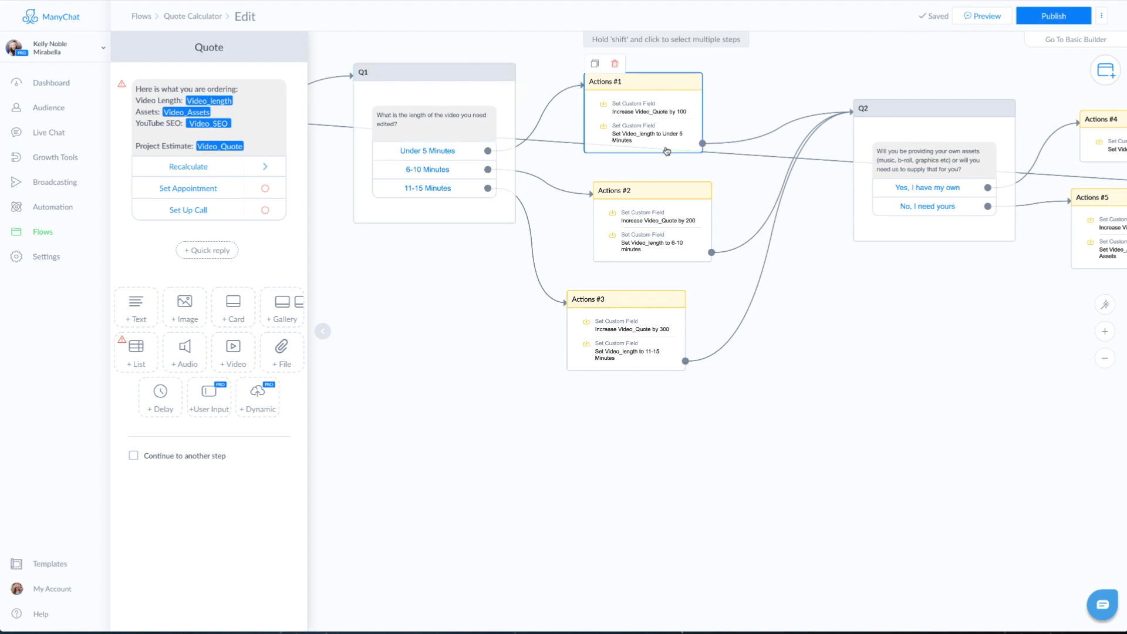
pyautogui.hscroll(10, 886, 282)
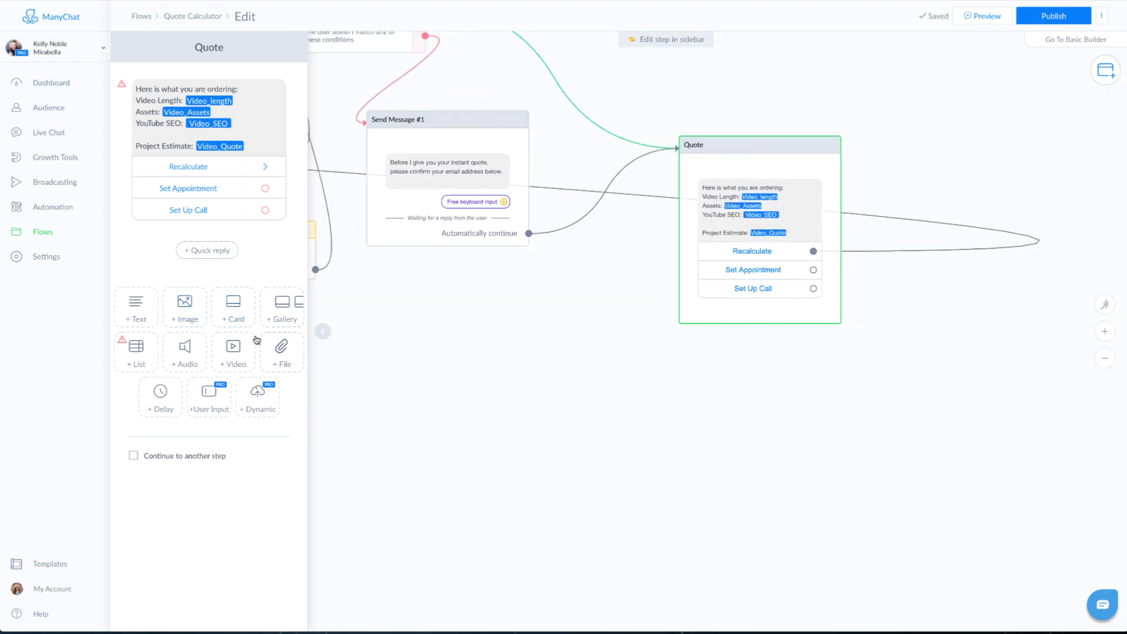
pyautogui.moveTo(491, 284); pyautogui.dragTo(937, 213)
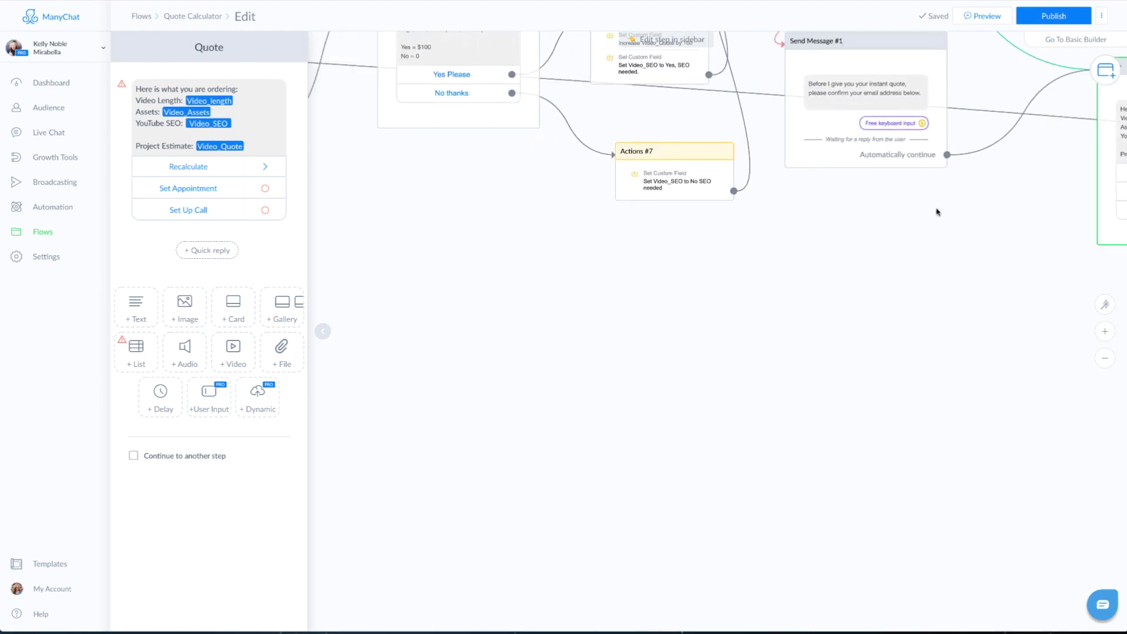
pyautogui.moveTo(554, 217); pyautogui.dragTo(984, 334)
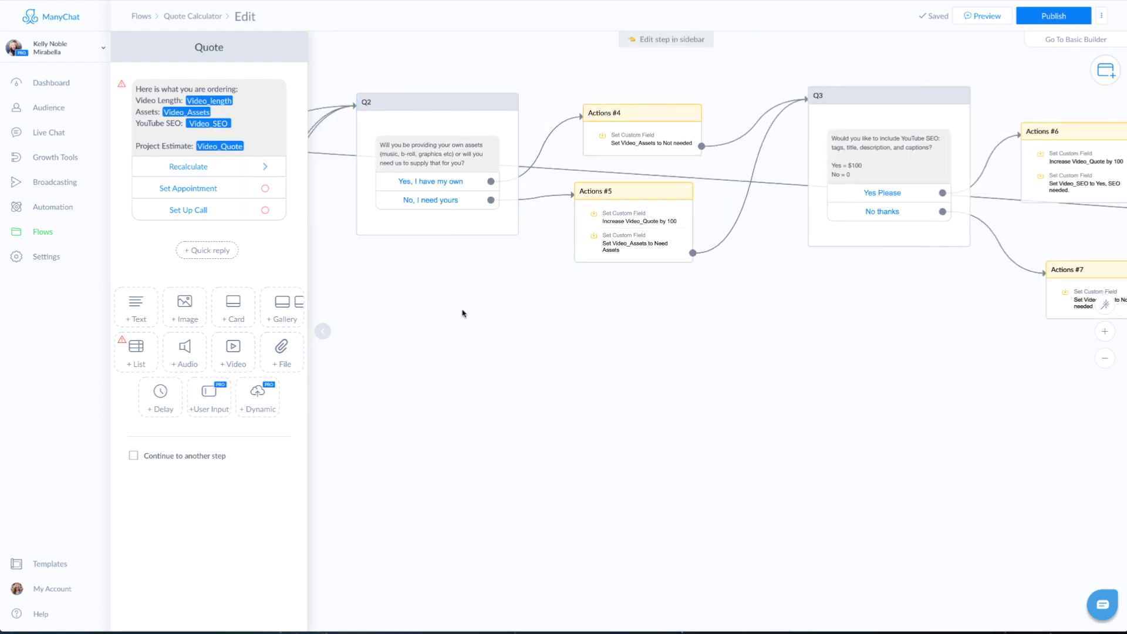
pyautogui.moveTo(463, 313); pyautogui.dragTo(837, 312)
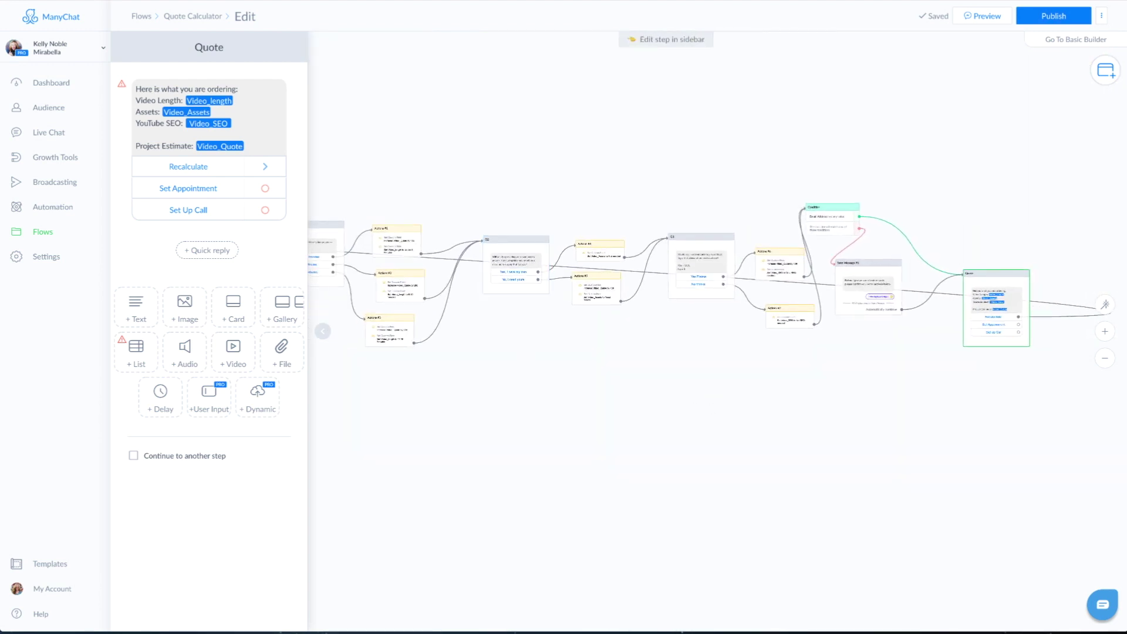
# Step: Publish the Quote Calculator flow
pyautogui.click(1054, 15)
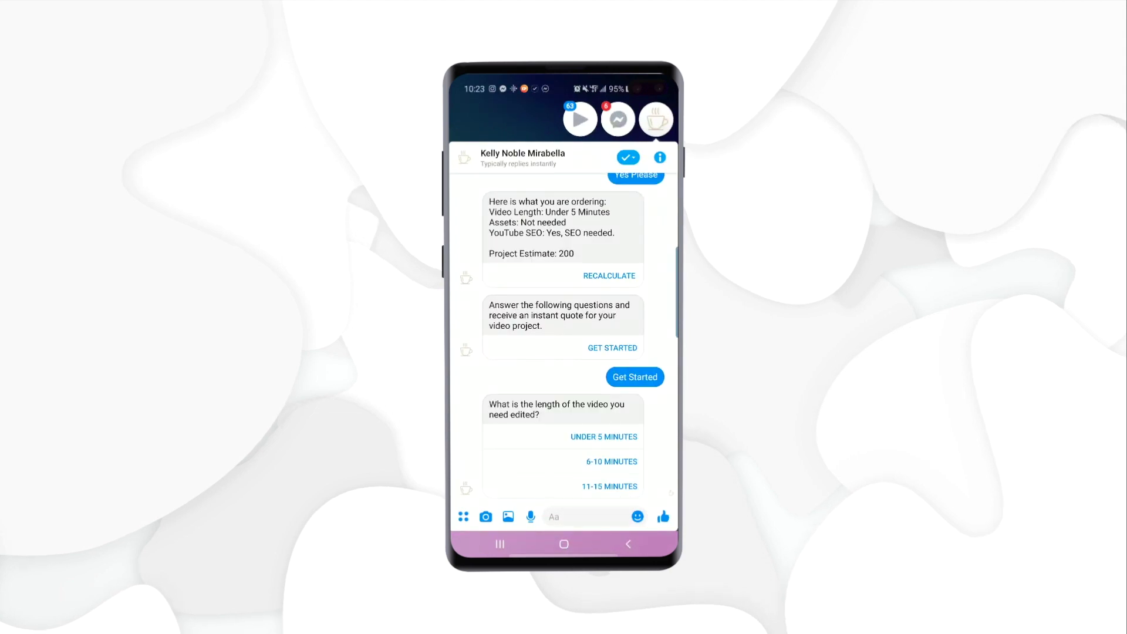
# Step: Switch to Messenger on the phone and test the calculator with the answers Under 5 Minutes, Yes, I have my own, and No thanks
pyautogui.click(603, 437)
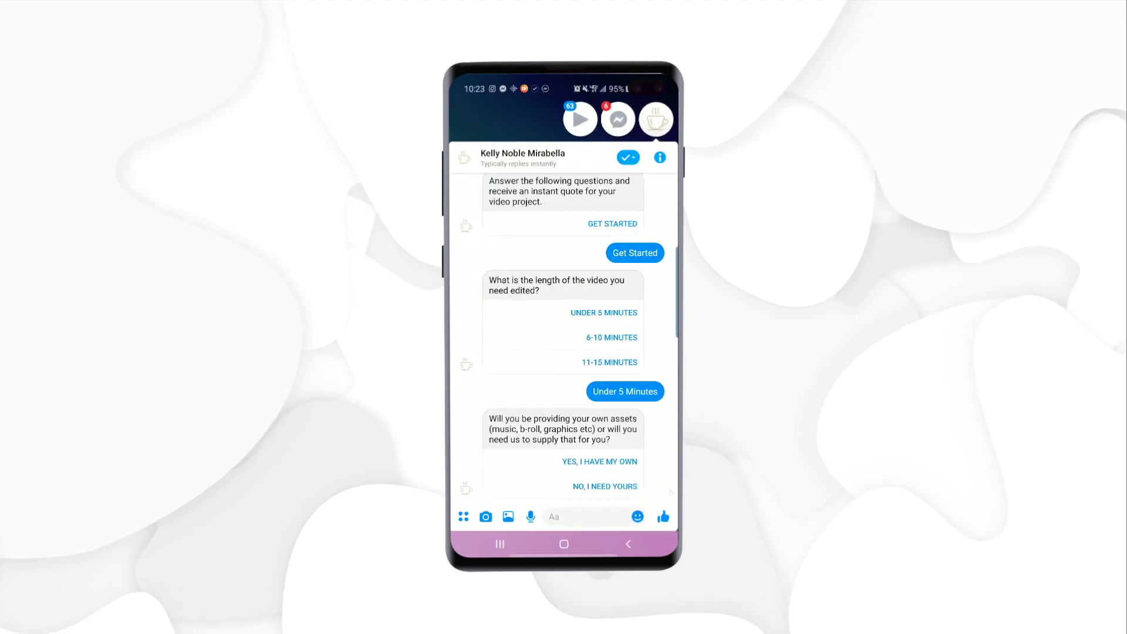
pyautogui.click(599, 461)
pyautogui.click(615, 473)
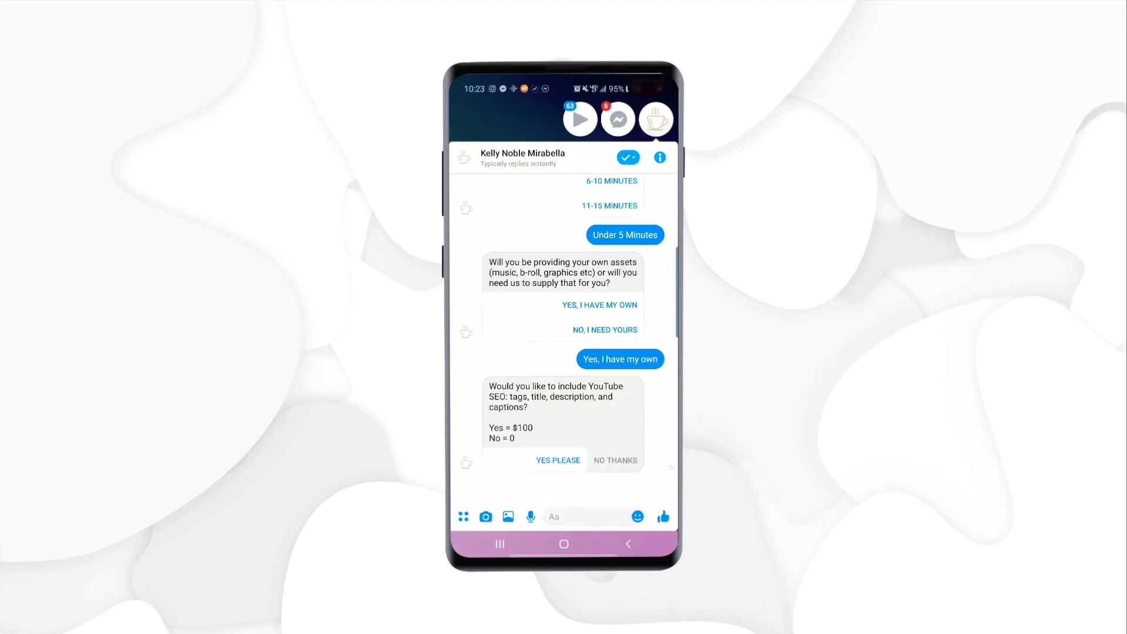
# Step: Recalculate the quote and restart the questions, answering 6-10 Minutes, No, I need yours, and Yes Please
pyautogui.click(610, 486)
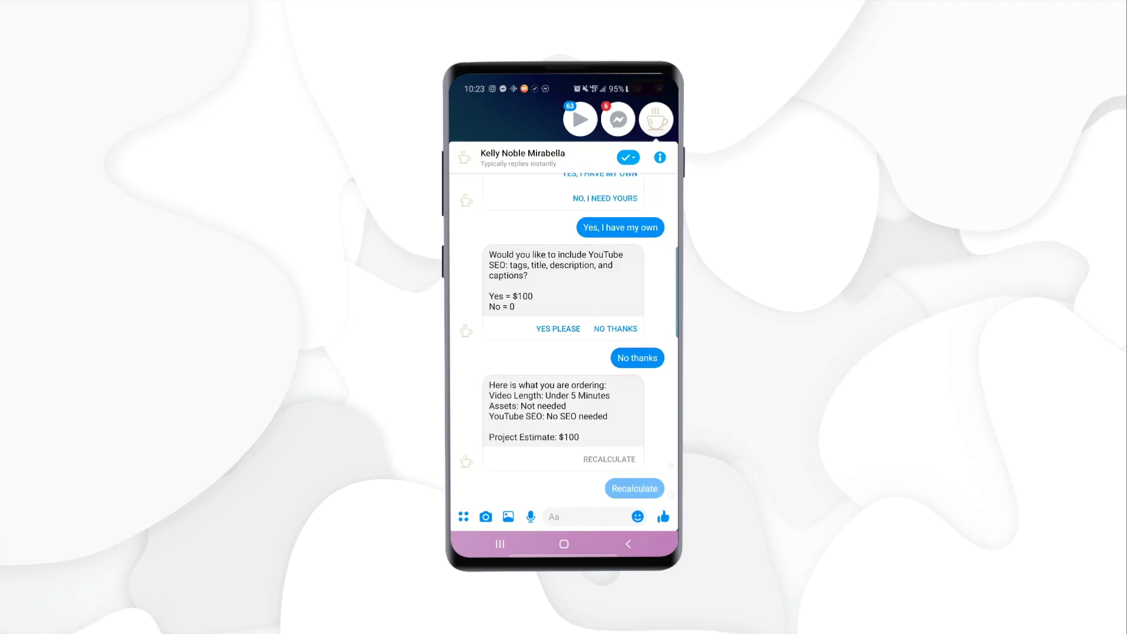
pyautogui.click(612, 483)
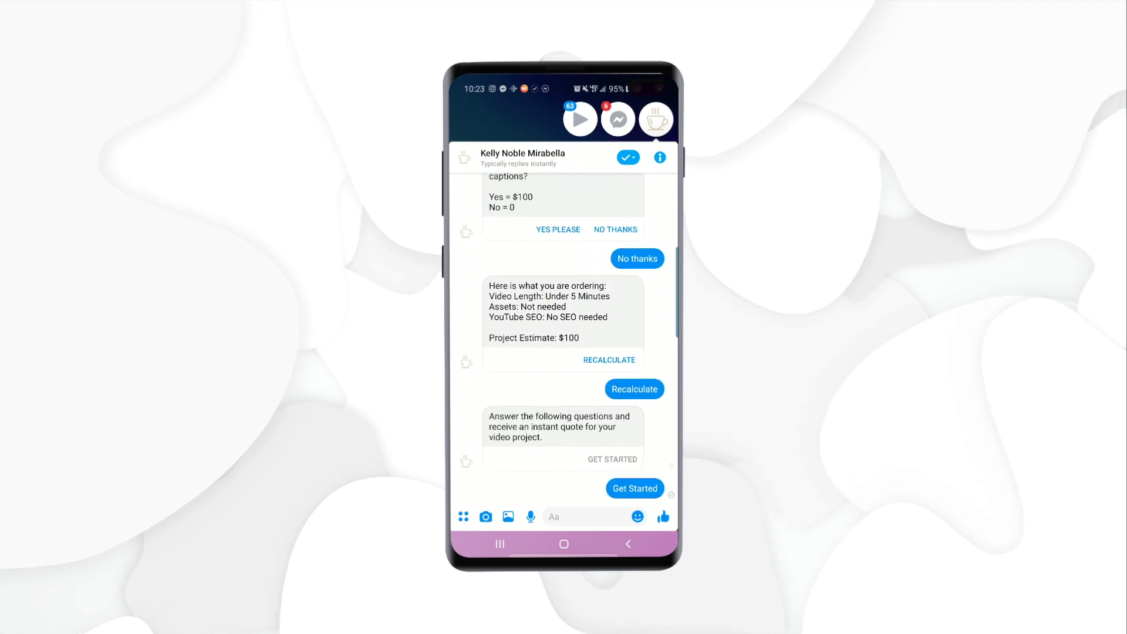
pyautogui.click(611, 460)
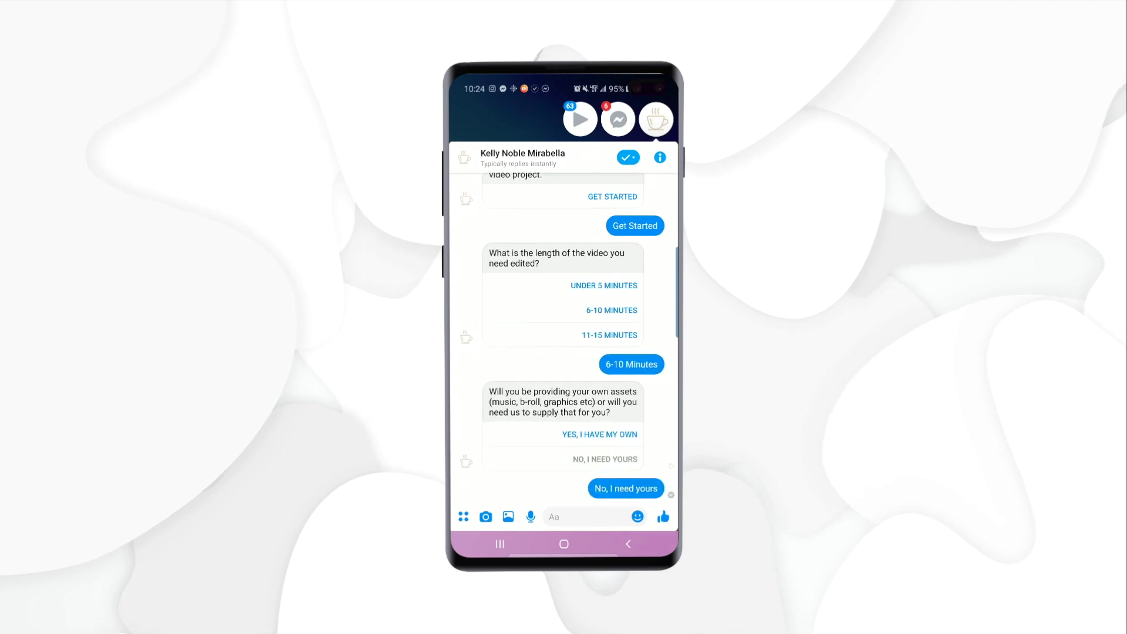
pyautogui.click(557, 486)
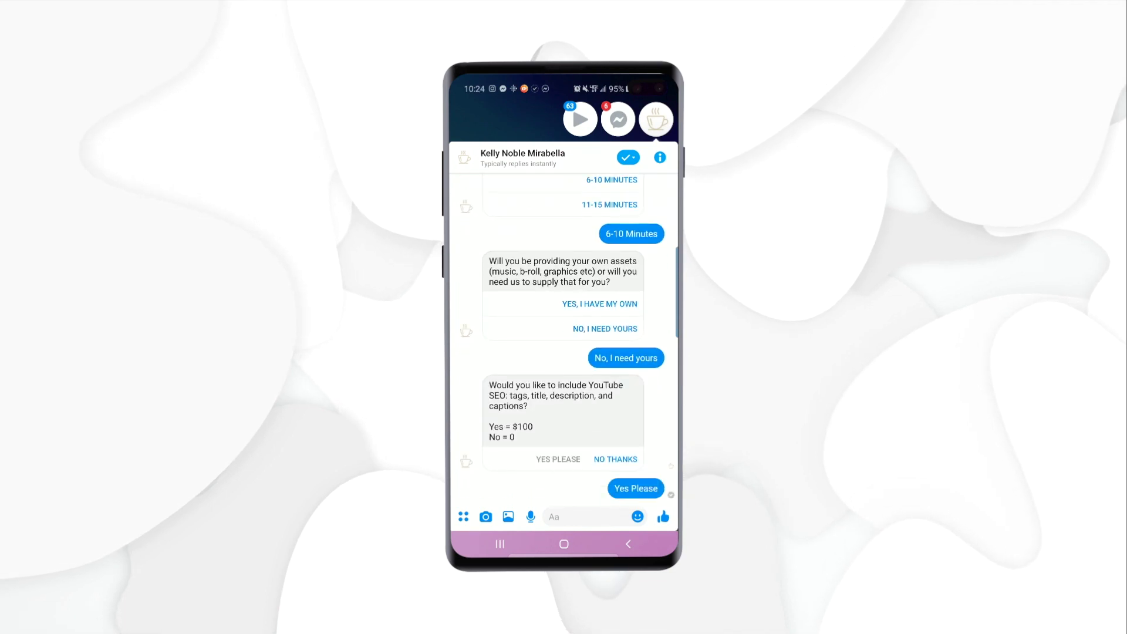